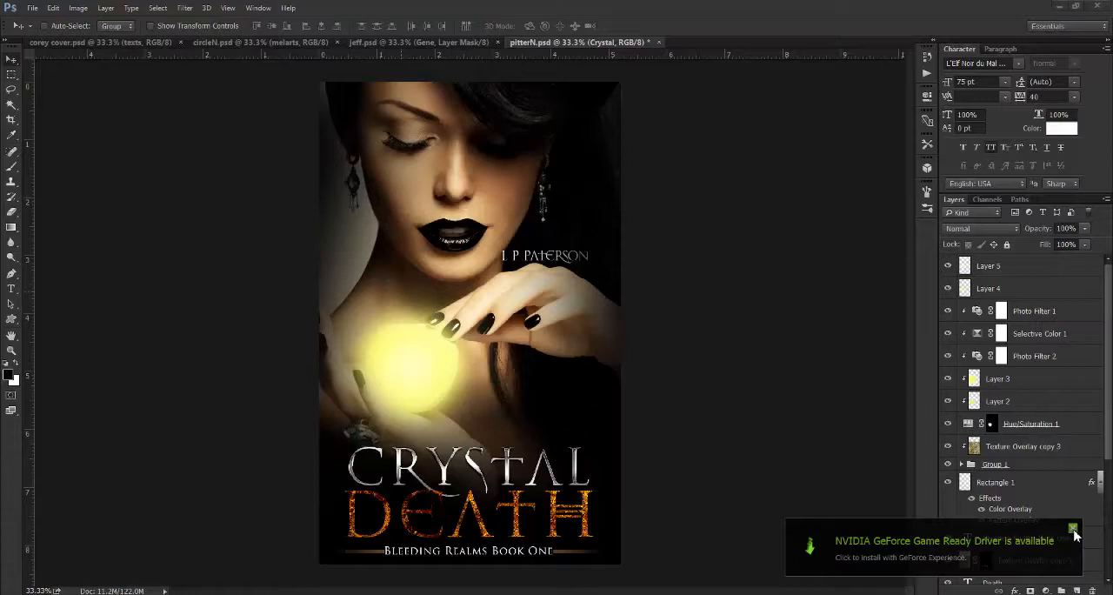
- Dismiss the NVIDIA driver and CCleaner update notifications covering the workspace
click(1073, 529)
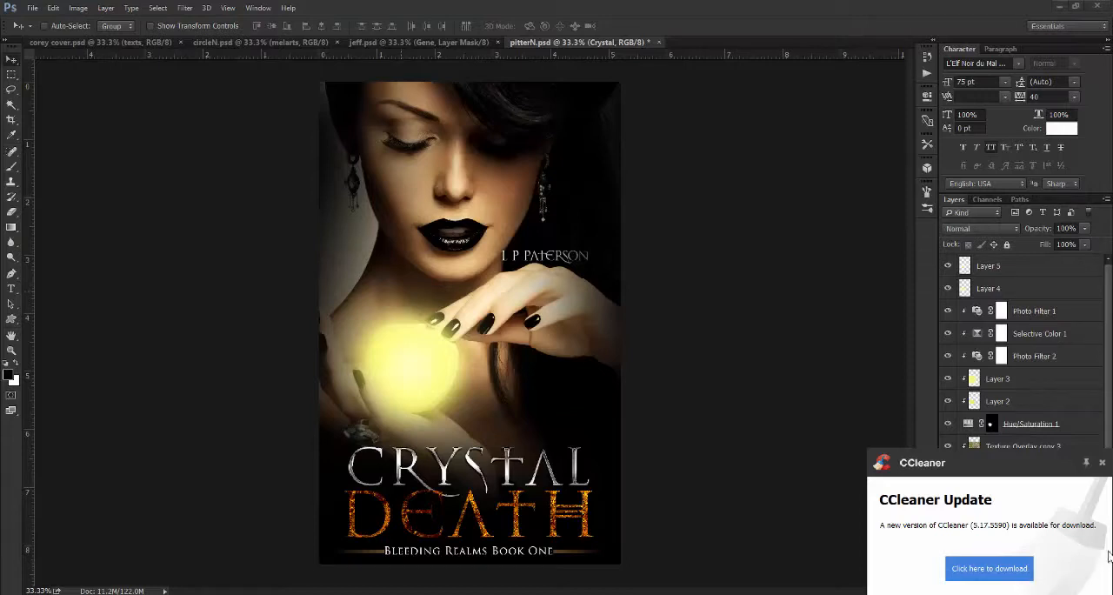
click(1102, 462)
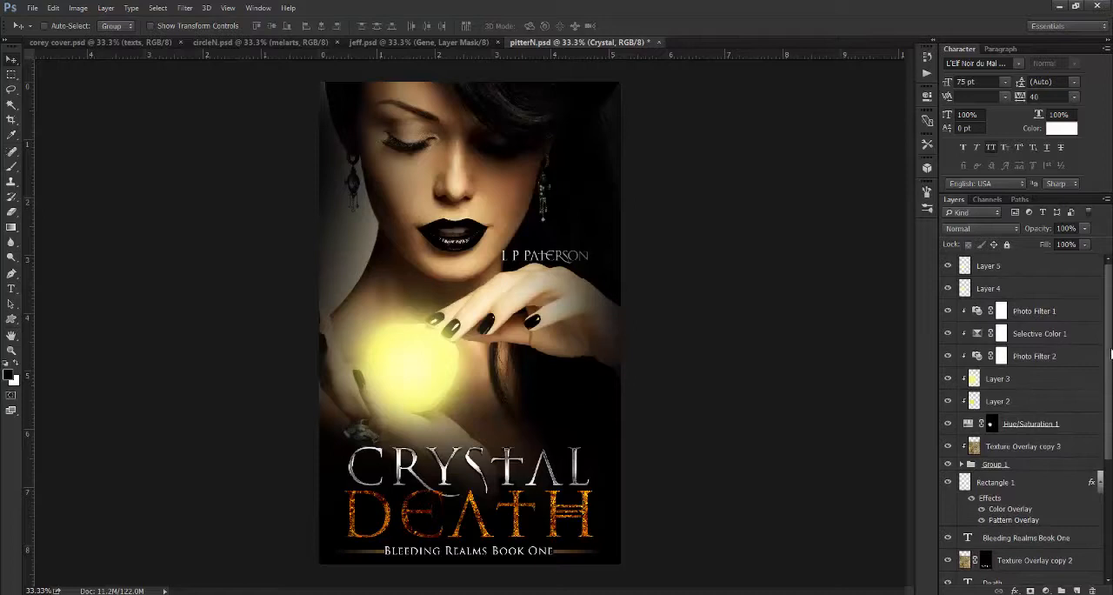
- Replace the title word "Crystal" with "Pendant" in its text layer
scroll(972, 471, down, 5)
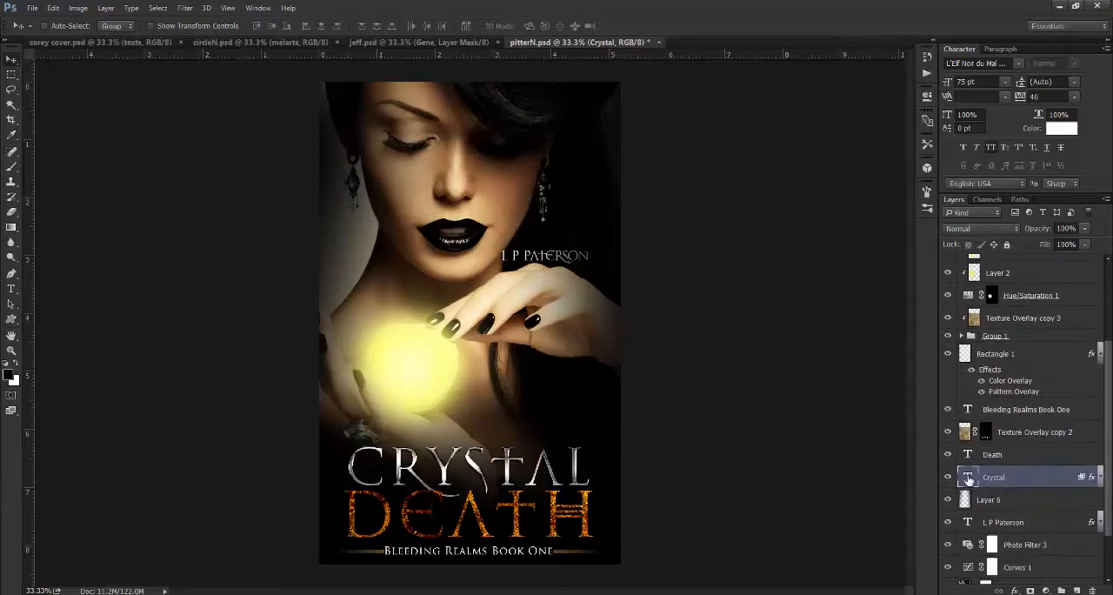
double_click(968, 478)
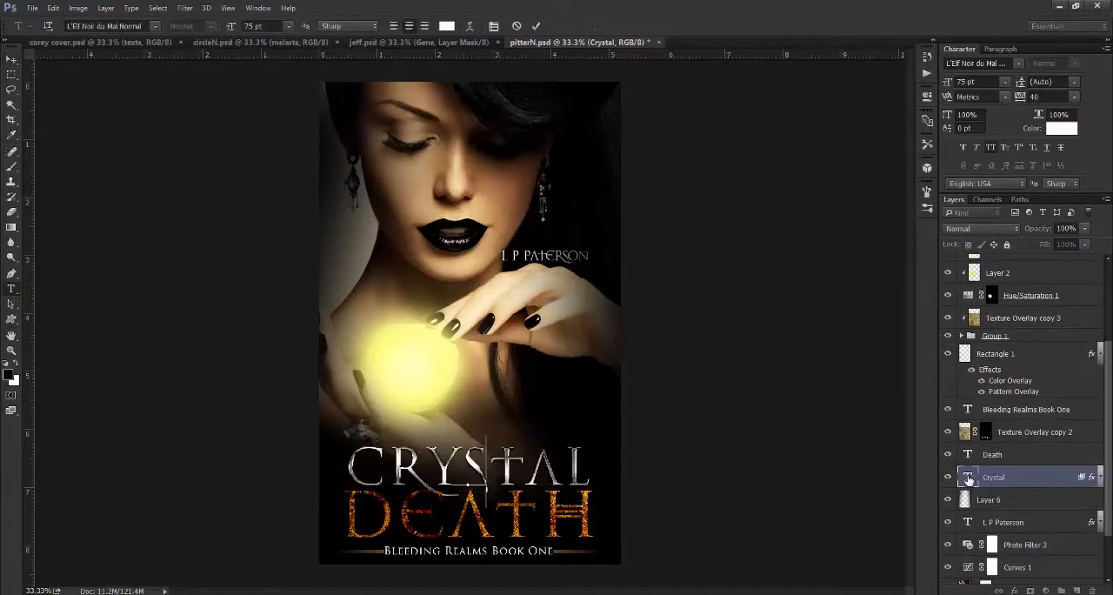
text(PENDA)
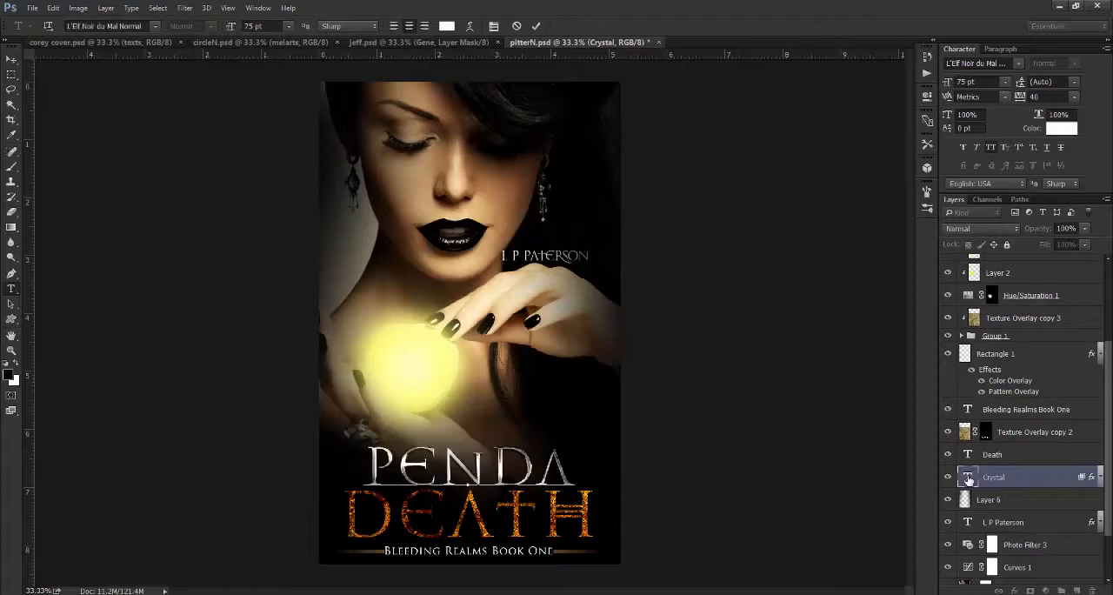
text(NT)
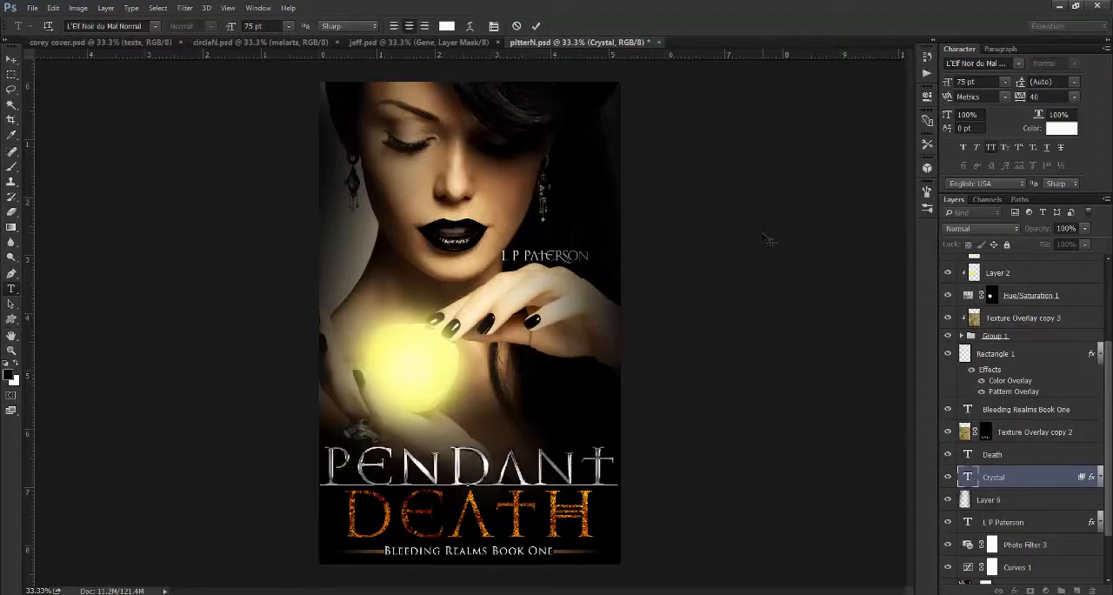
click(535, 25)
key(v)
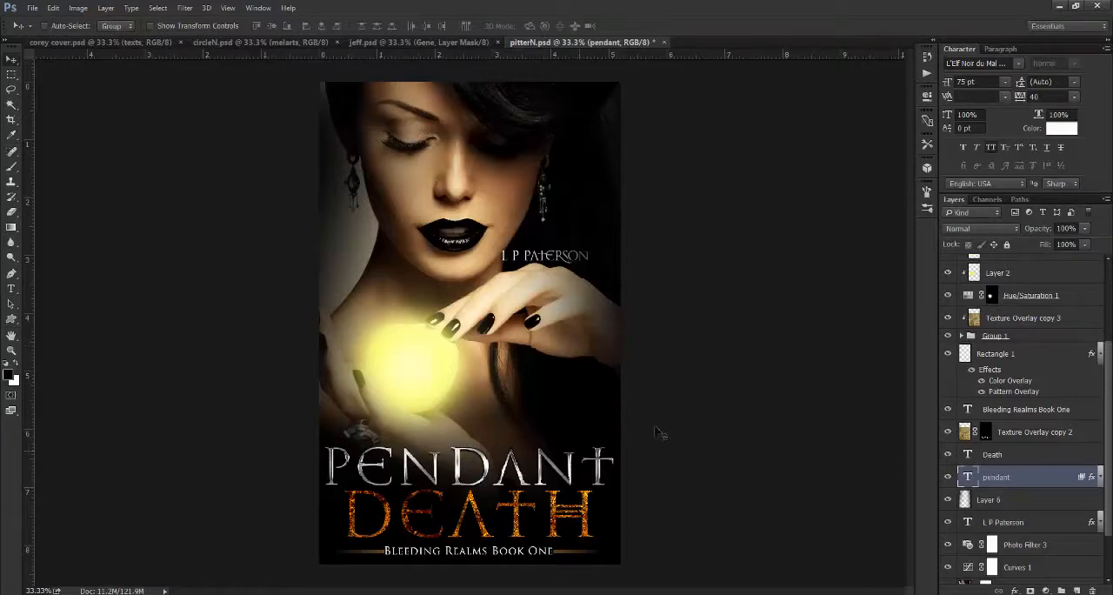
- Replace the title word "Death" with "Live" and hide the Texture Overlay copy 2 layer
double_click(968, 457)
text(Live)
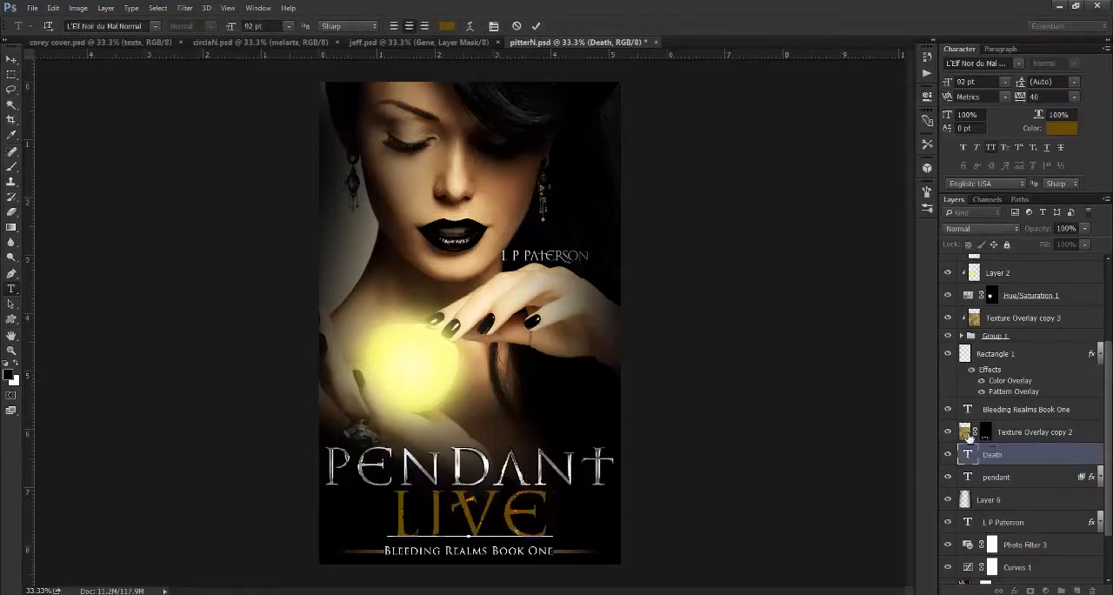
key(ctrl+Return)
key(v)
click(947, 433)
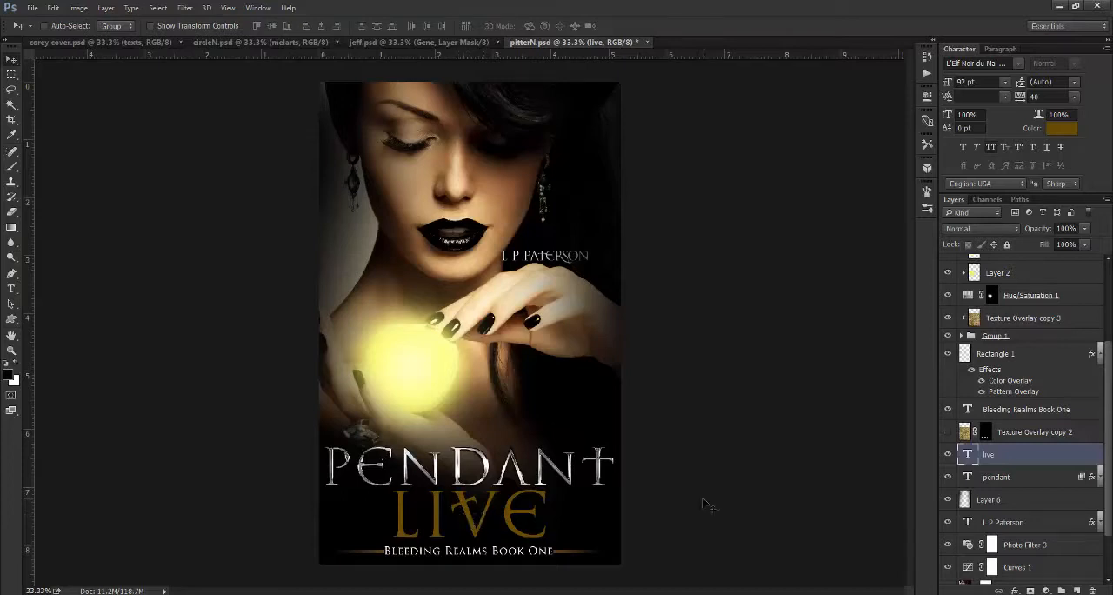
- Enlarge the title word "Live" to 154 pt
double_click(967, 456)
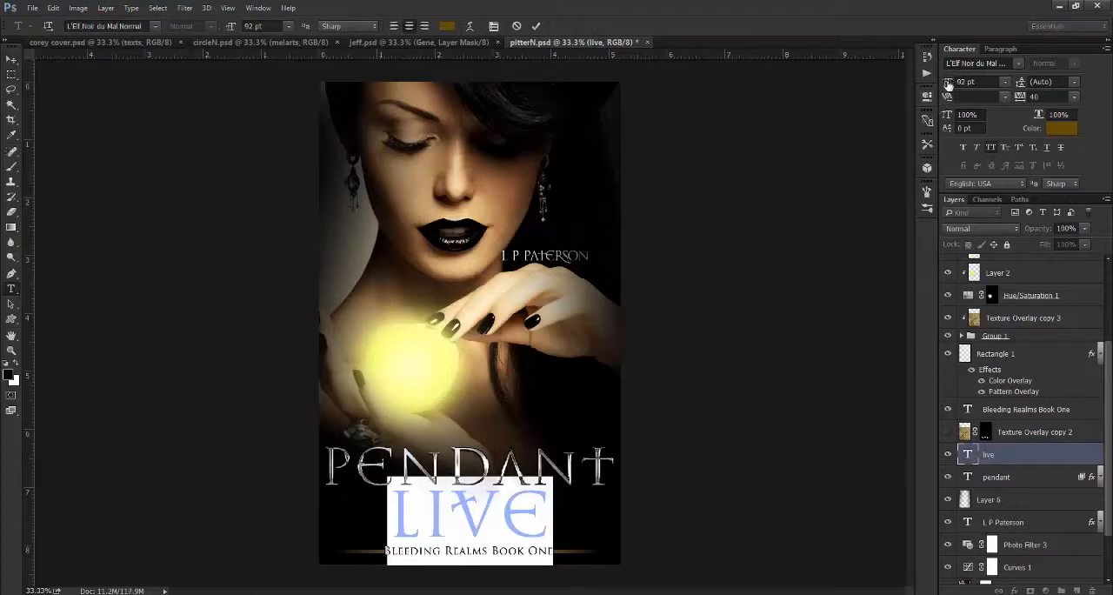
drag(949, 83, 980, 87)
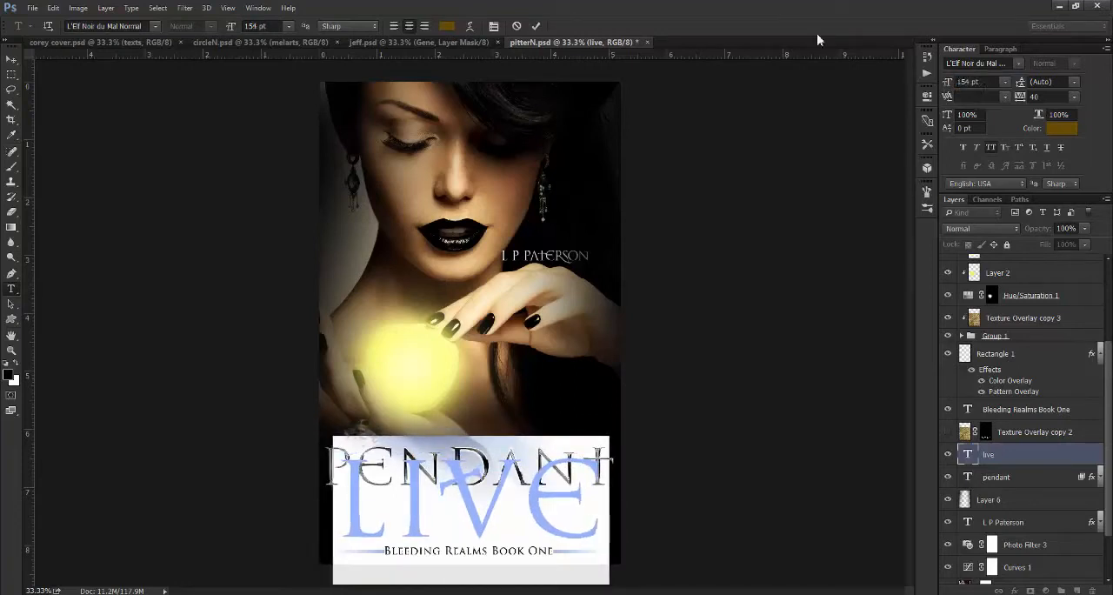
click(536, 26)
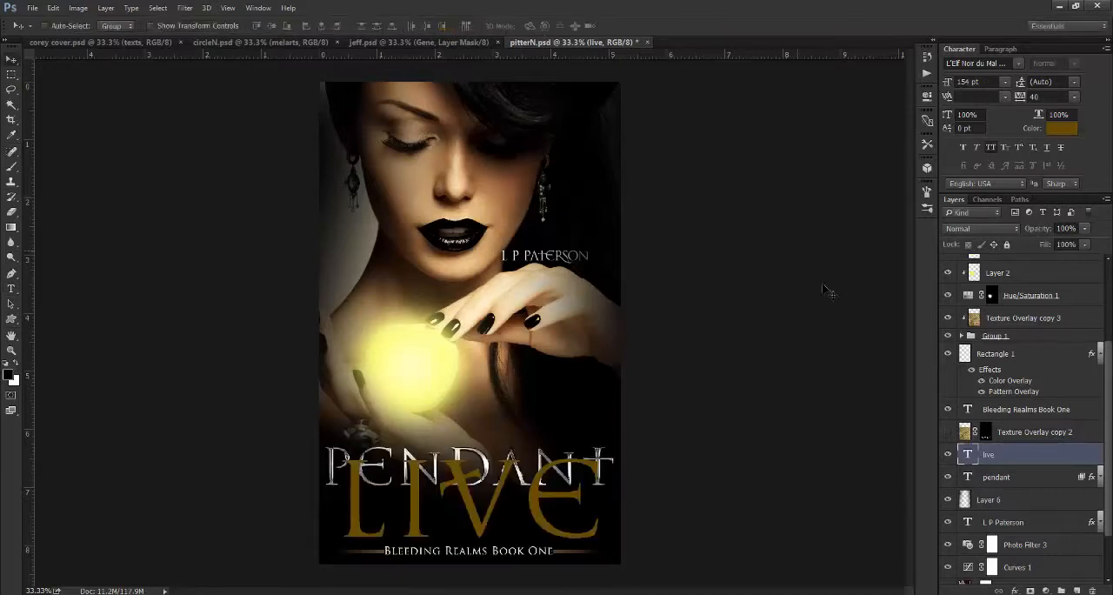
- Move the word "Pendant" up so it sits above "Live" and reduce its size to 65 pt
click(985, 482)
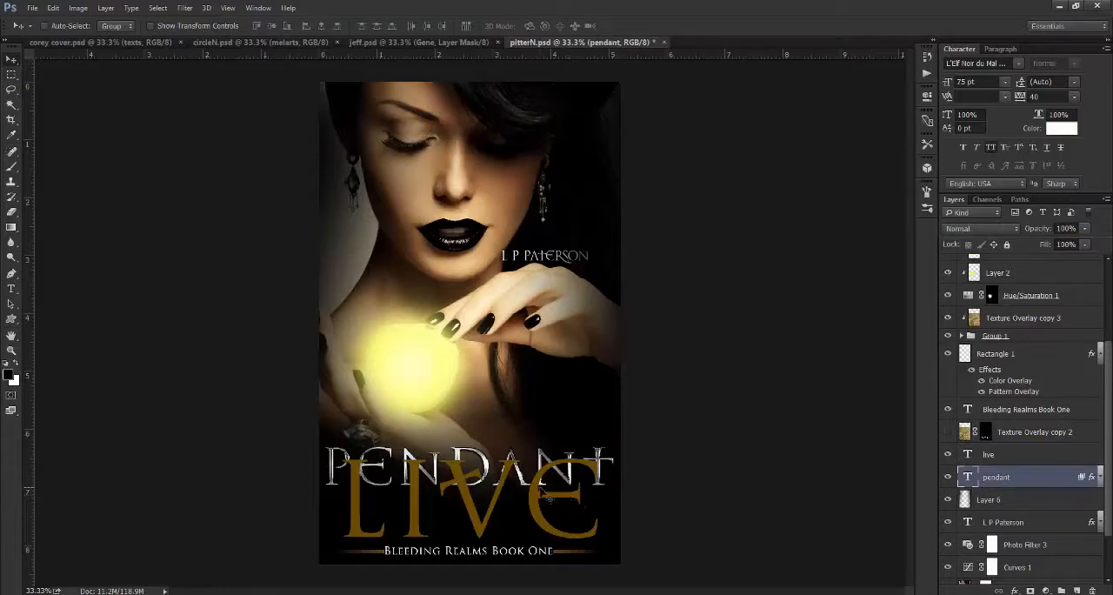
key(ctrl+minus)
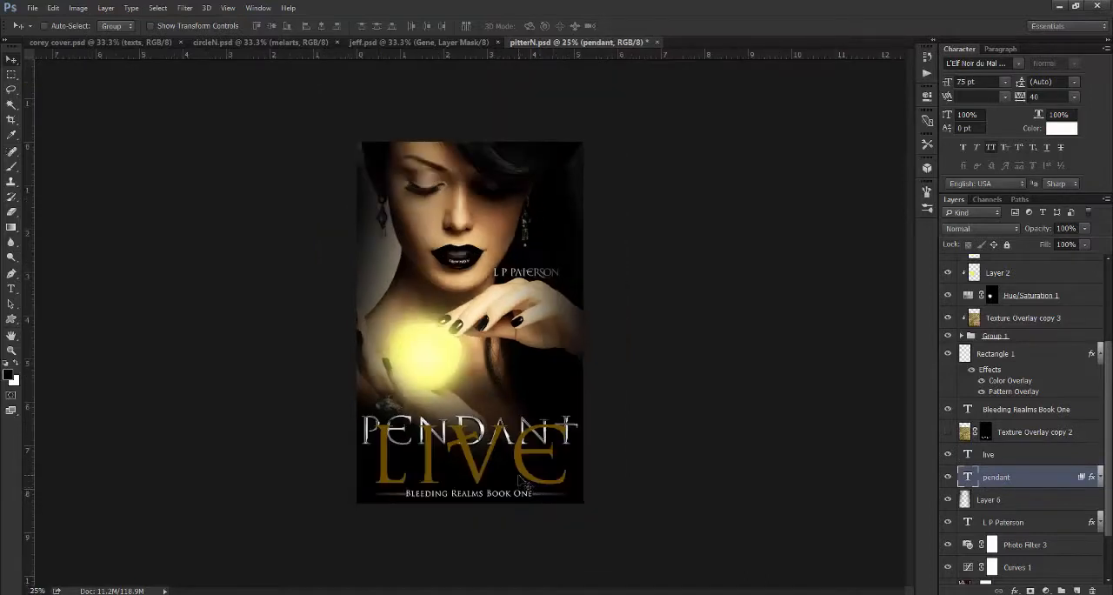
key(ctrl+0)
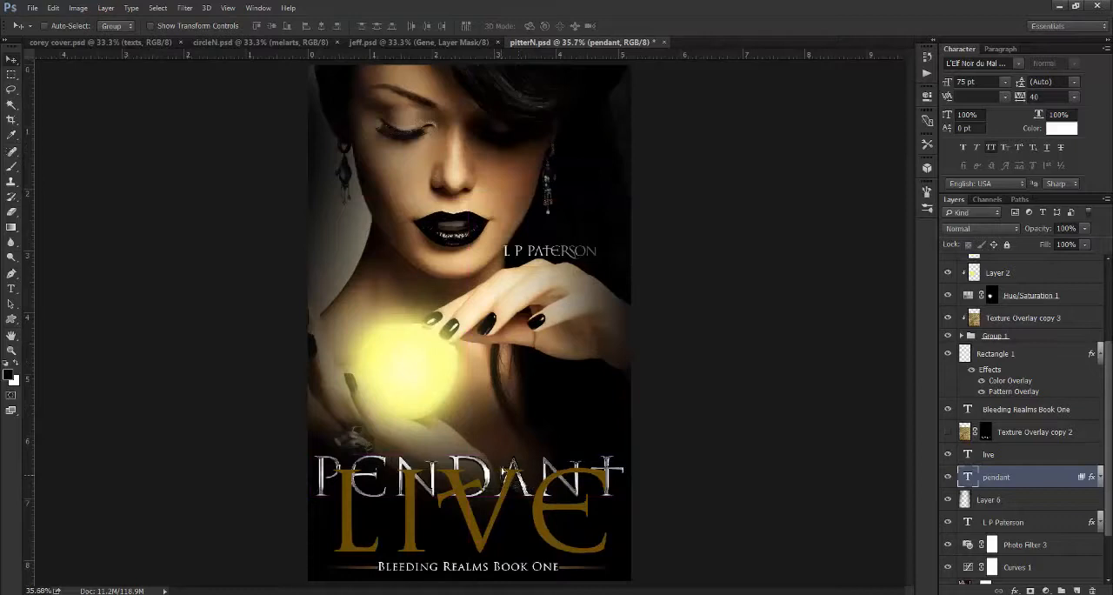
drag(503, 470, 508, 449)
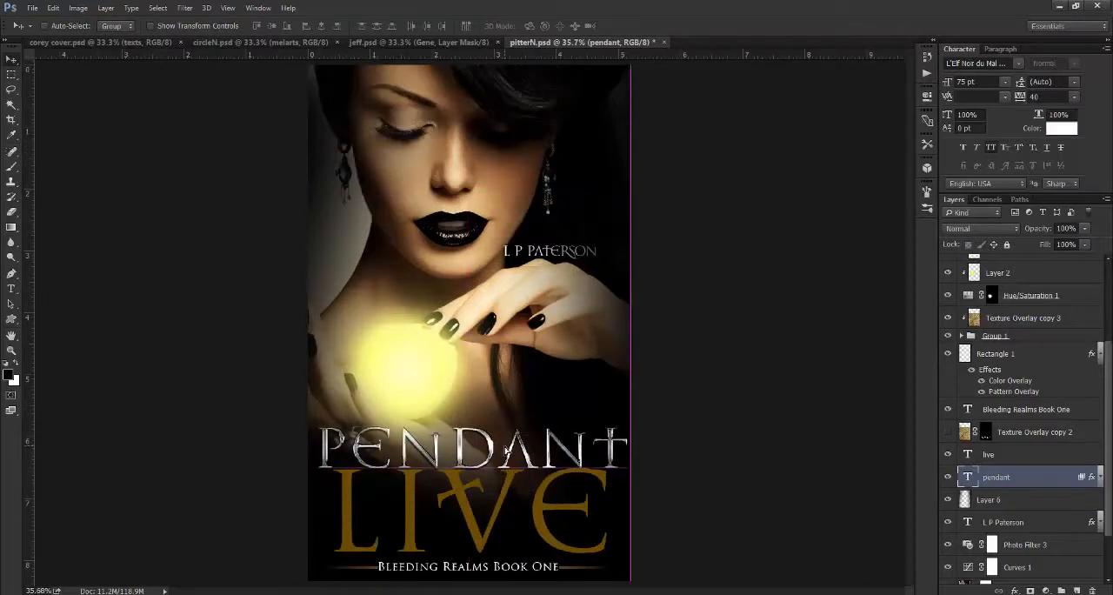
double_click(967, 476)
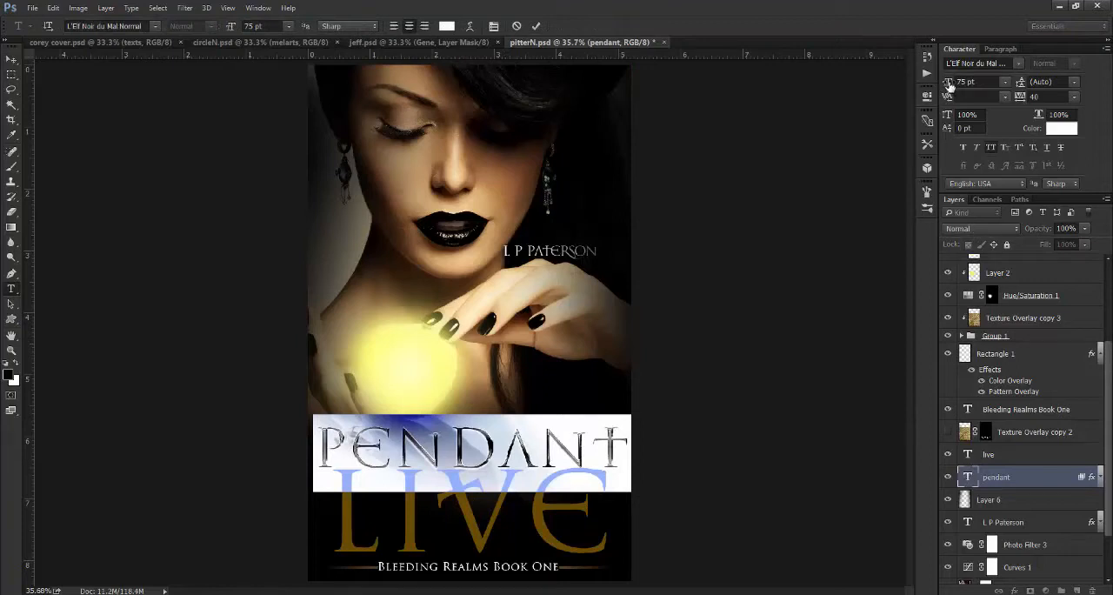
drag(949, 83, 945, 86)
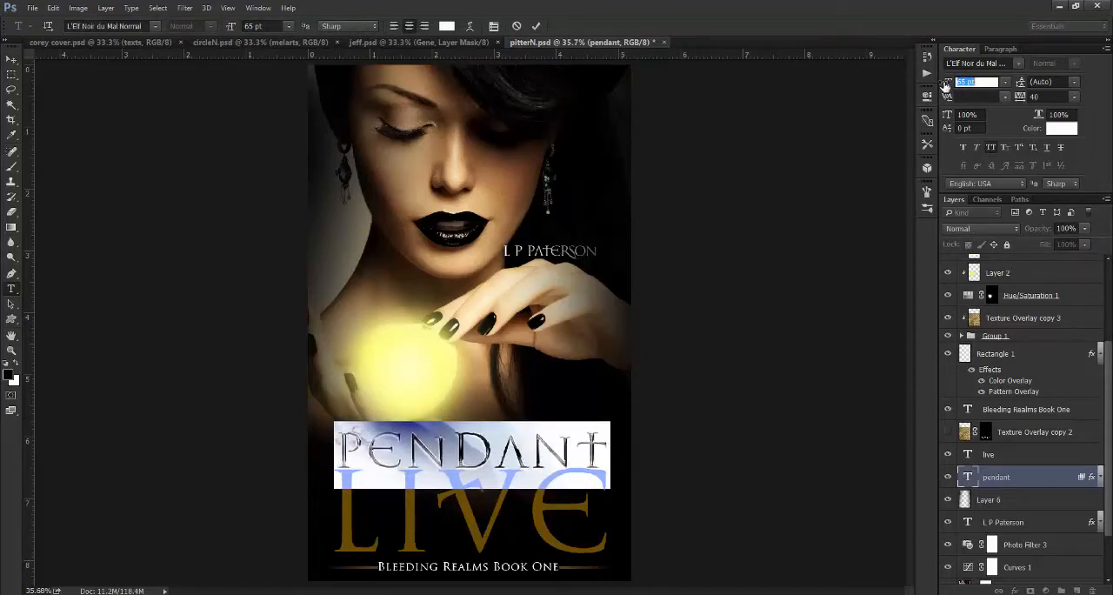
click(536, 27)
key(v)
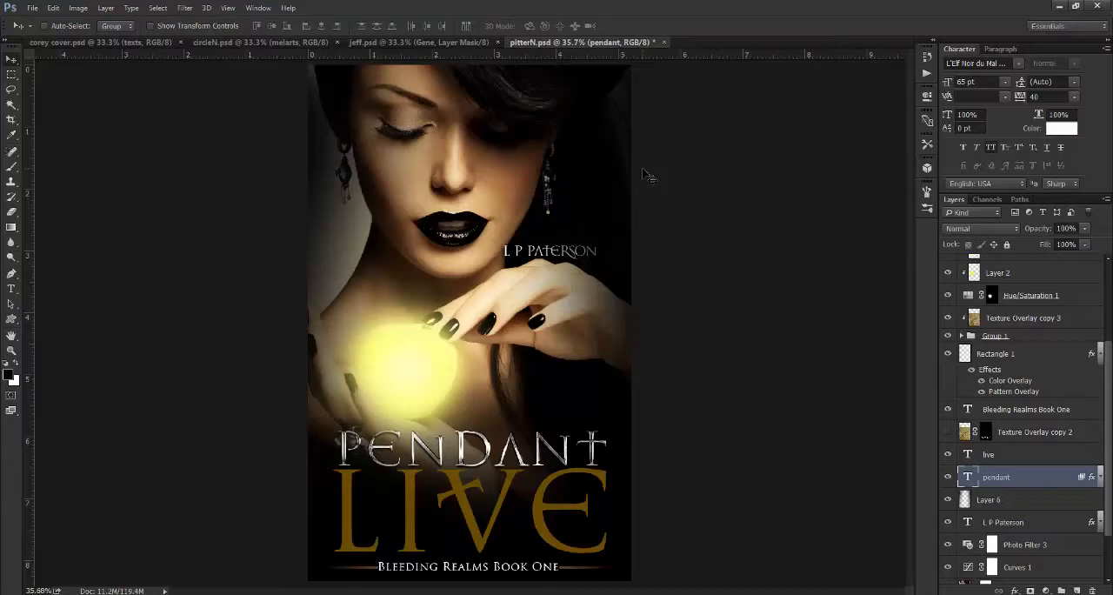
- Delete the pendant text layer, and undo that deletion along with the size and position changes to both title words
key(Delete)
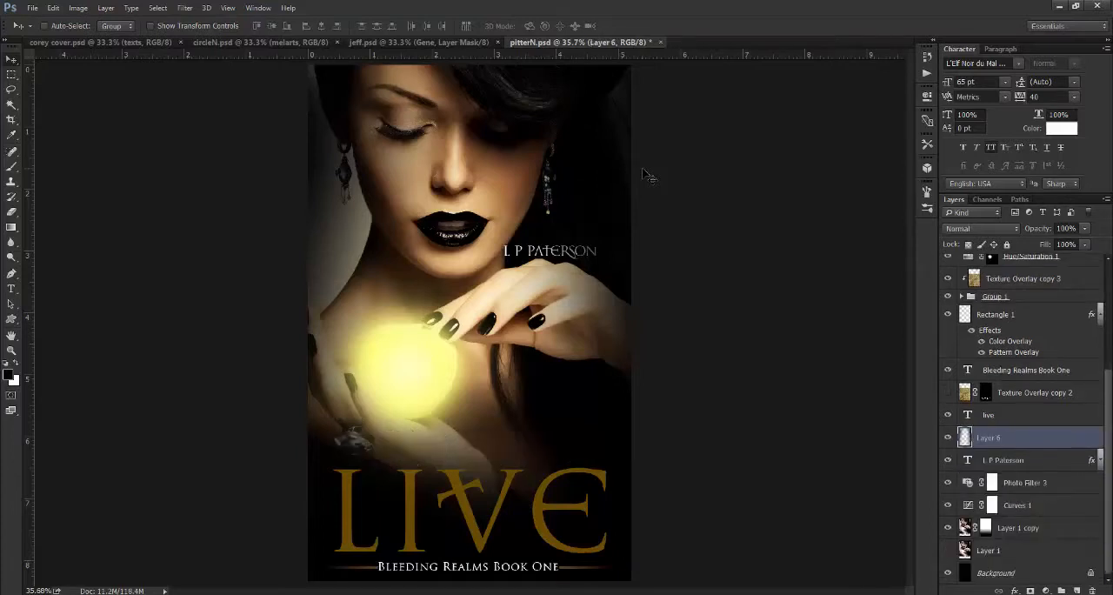
key(ctrl+z)
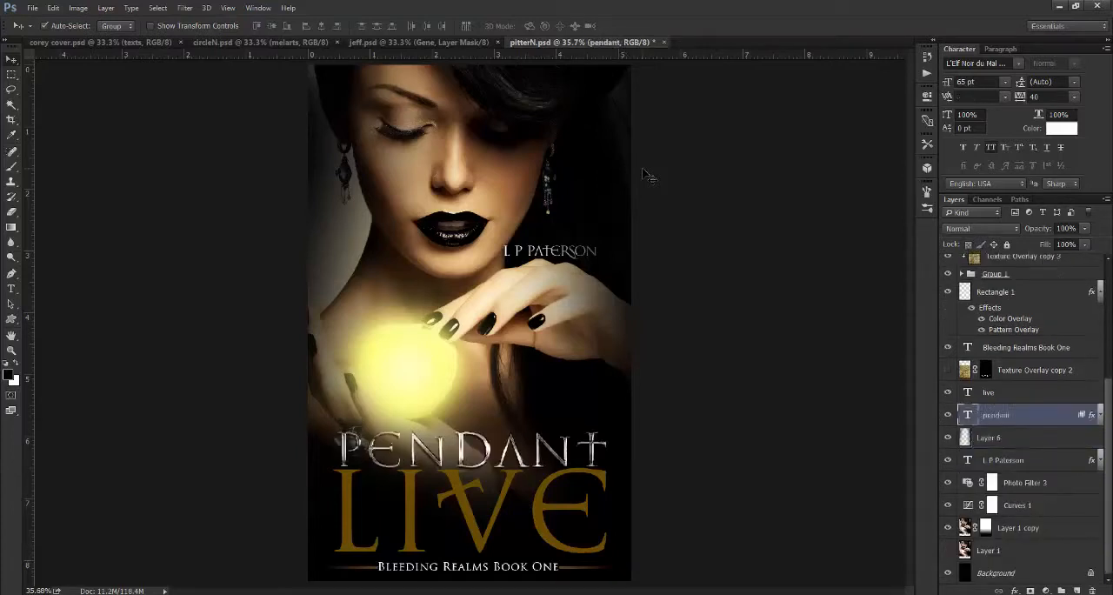
key(ctrl+alt+z)
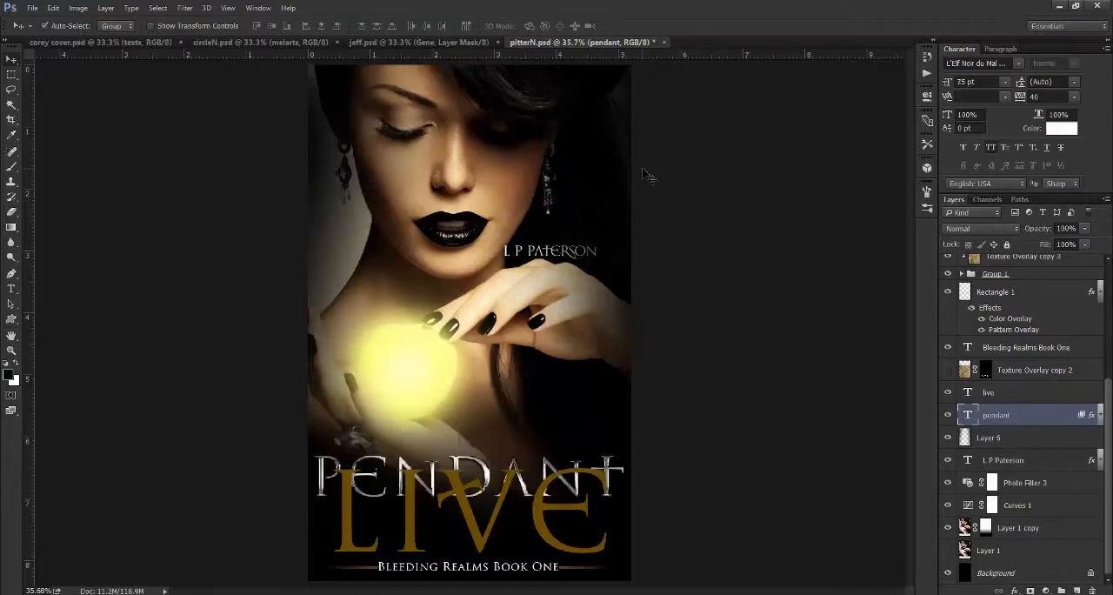
key(ctrl+alt+z)
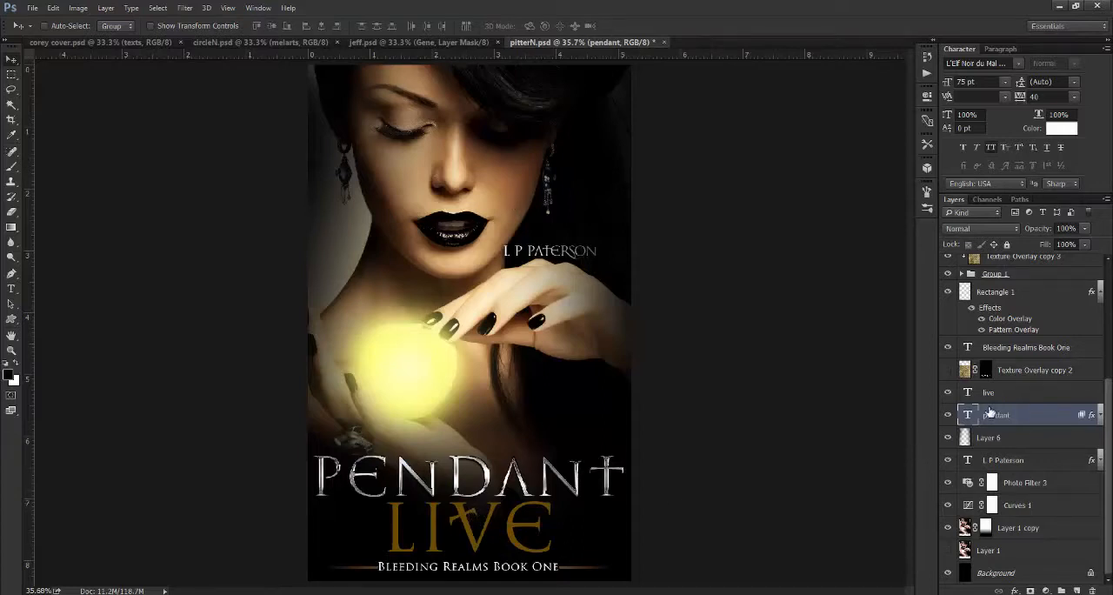
- Set the word "Live" in Kunstler Script Regular and turn off All Caps for it
double_click(971, 396)
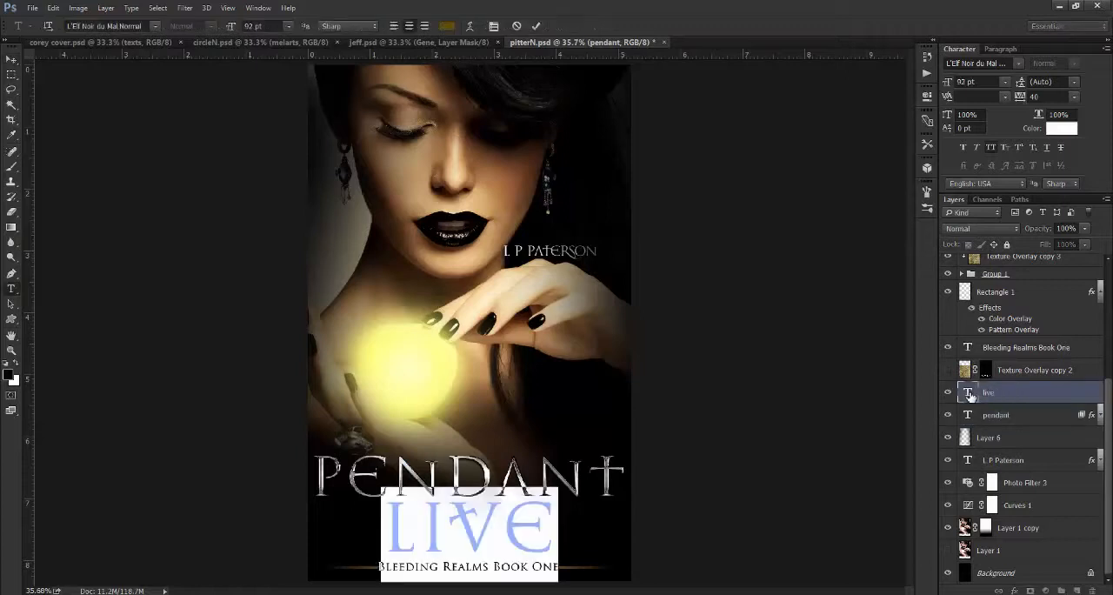
click(1020, 65)
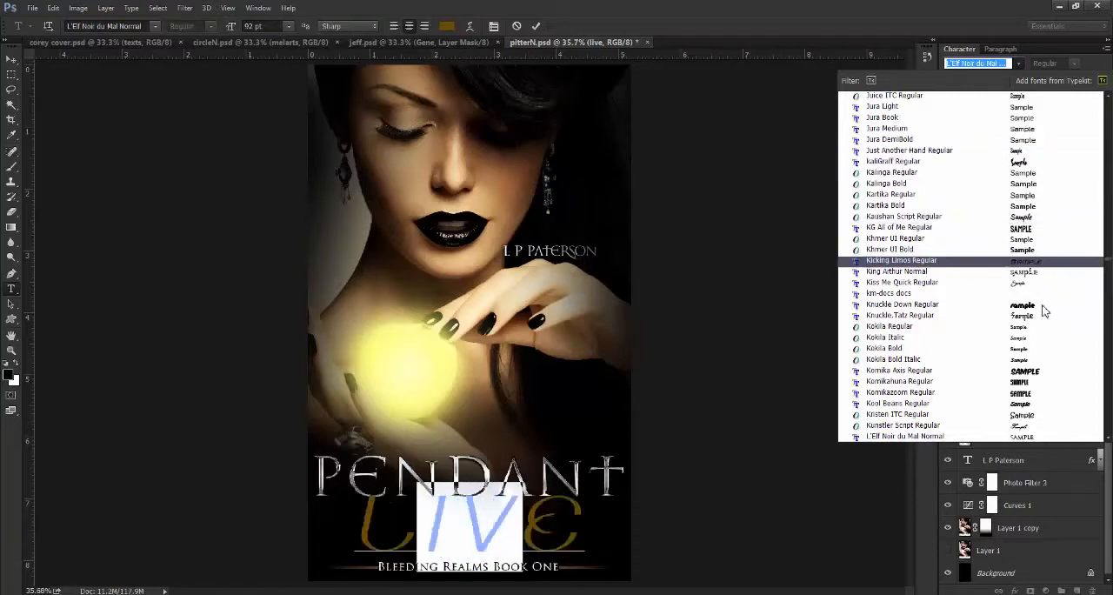
click(1029, 427)
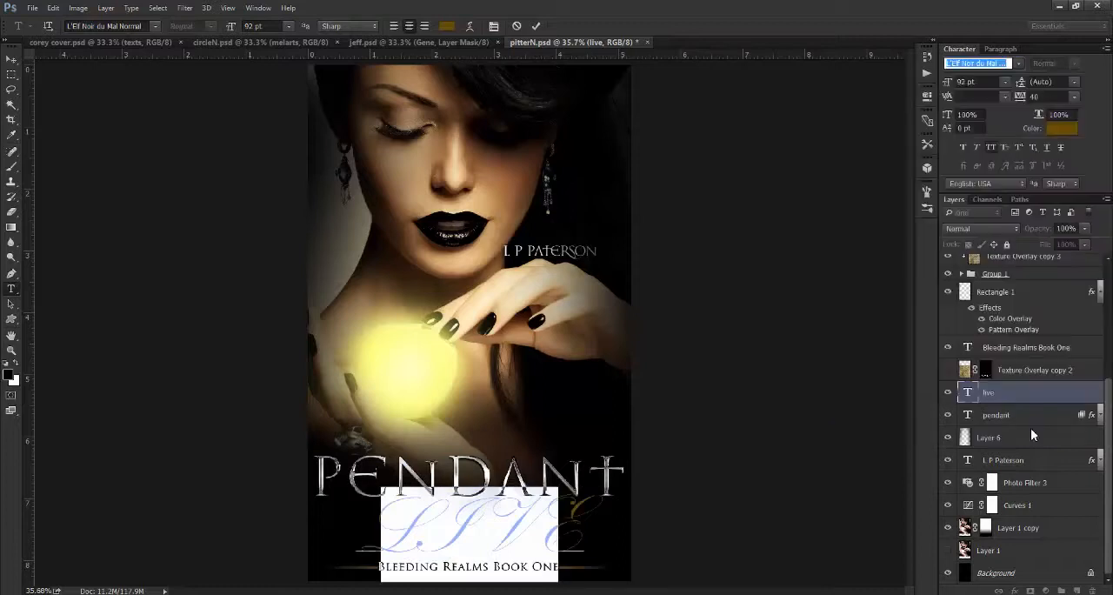
click(991, 149)
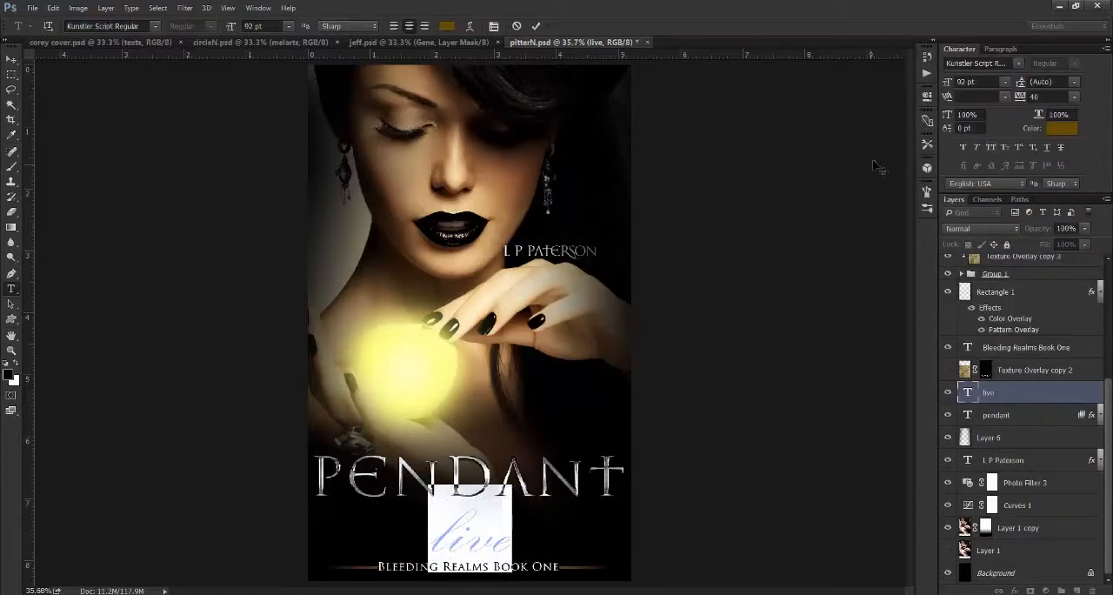
- Enlarge the script word "live" to 192 pt and collapse the opened Properties panel
drag(948, 89, 928, 100)
click(927, 98)
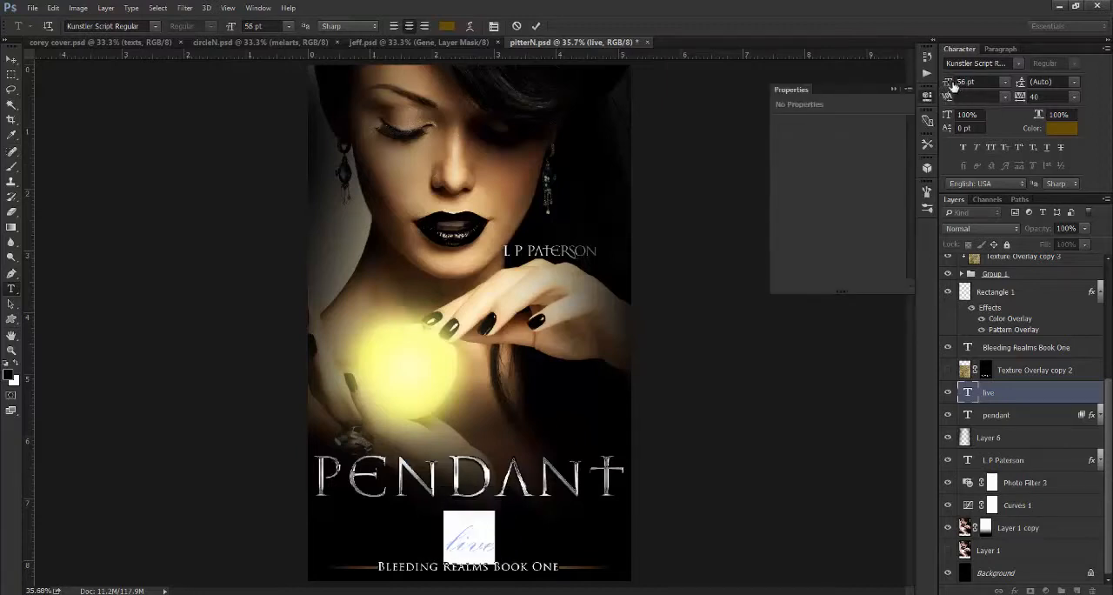
drag(947, 83, 1026, 83)
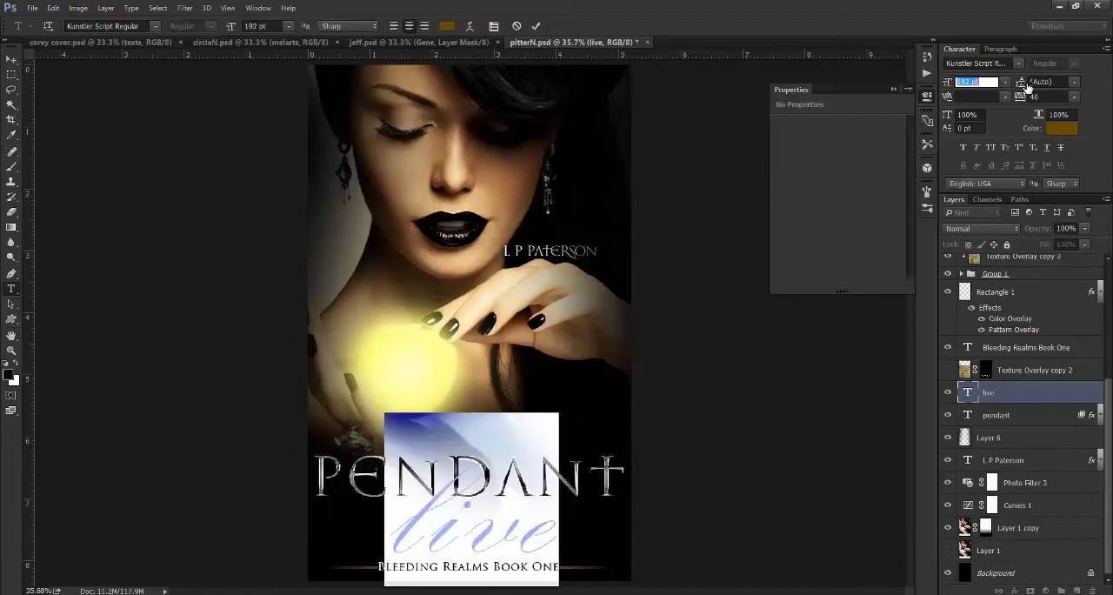
click(537, 28)
key(v)
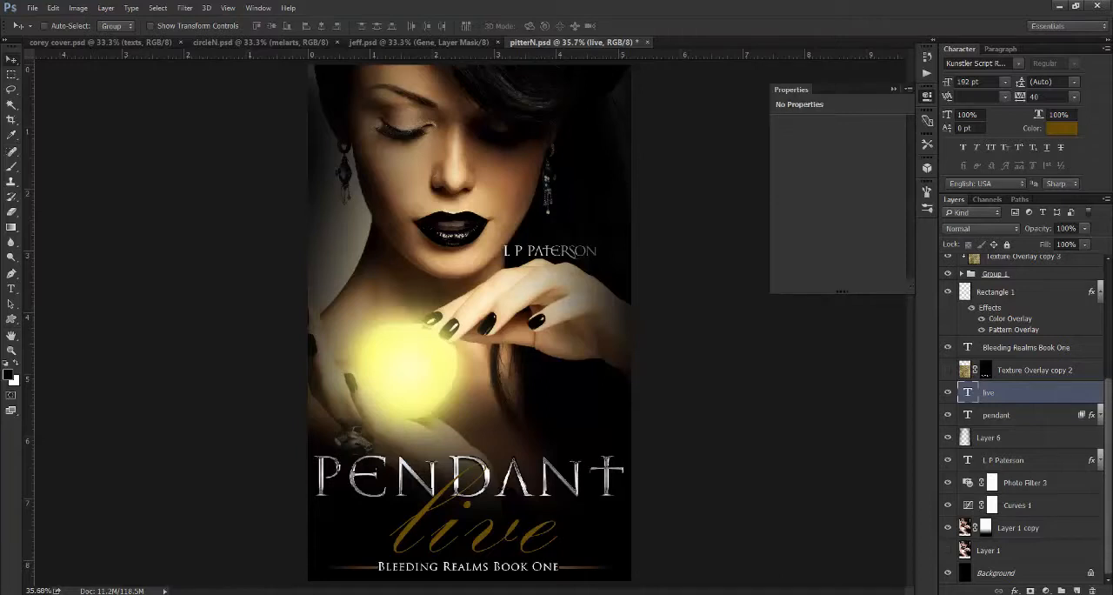
click(893, 88)
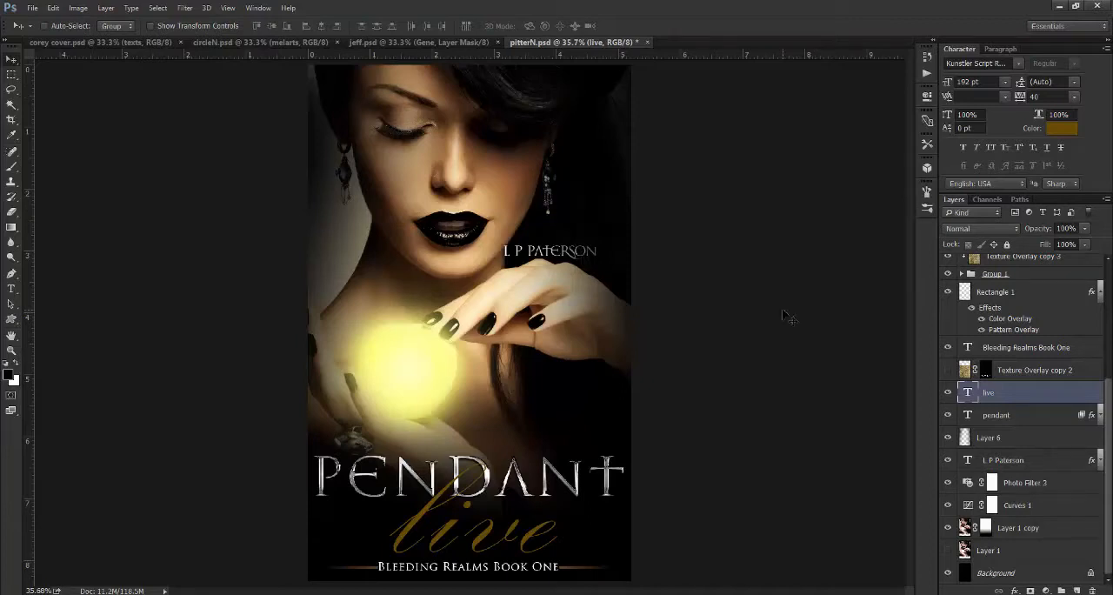
- Undo the title edits back to "Crystal Death" and show the Texture Overlay copy 2 layer again
key(ctrl+alt+z)
key(ctrl+alt+z)
key(ctrl+alt+z)
key(ctrl+alt+z)
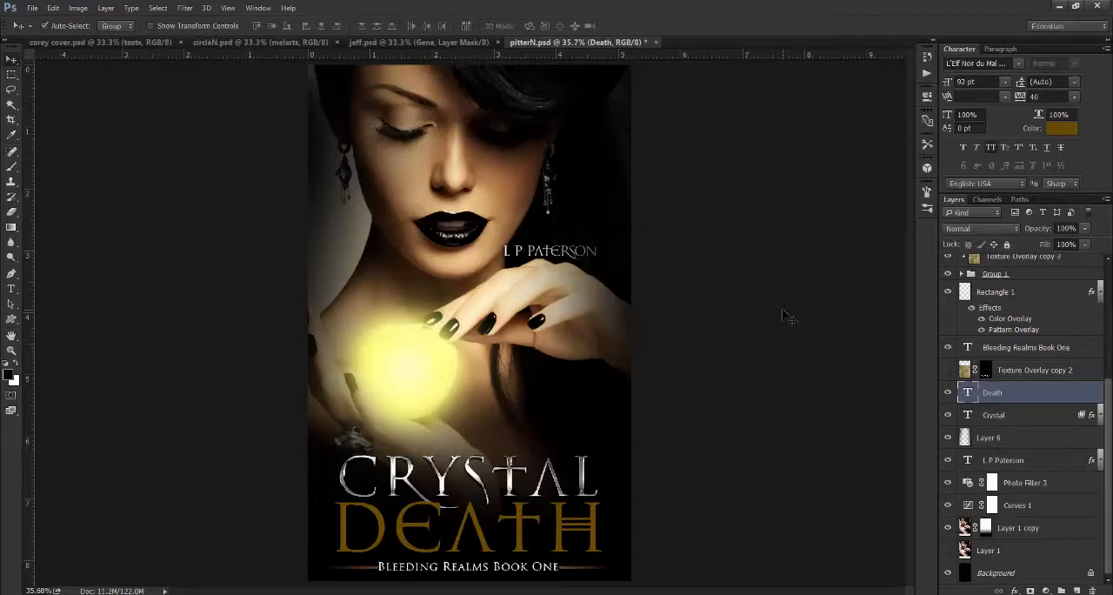
click(949, 370)
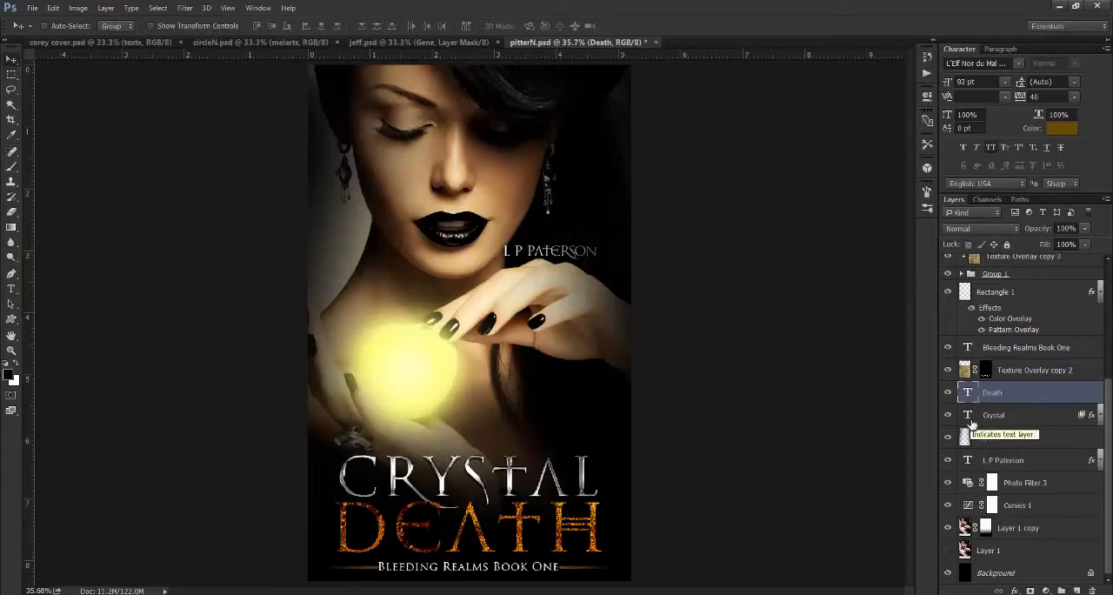
- Change the blend mode of the Texture Overlay copy 2 layer to Normal
click(1010, 375)
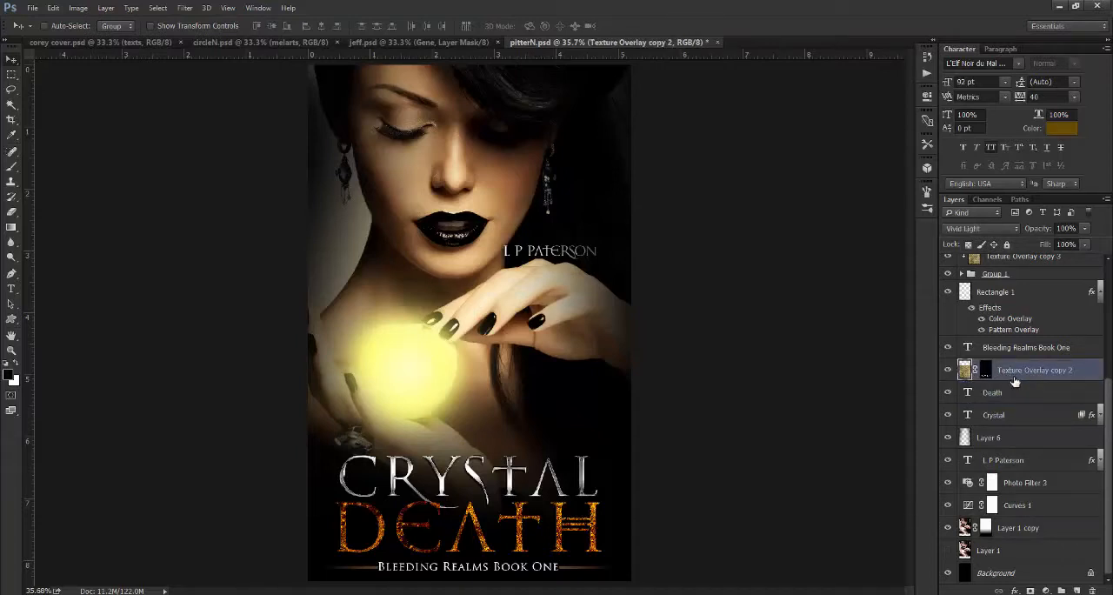
click(979, 228)
click(979, 241)
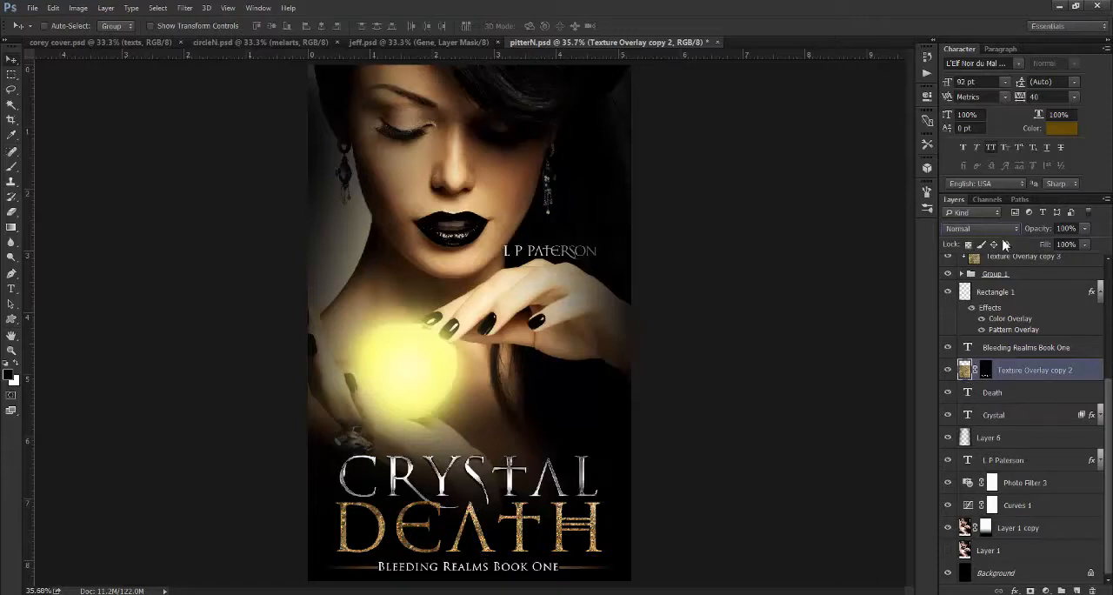
- Set the Texture Overlay copy 2 layer to Vivid Light and replace its layer mask with one made from the Death lettering
click(983, 229)
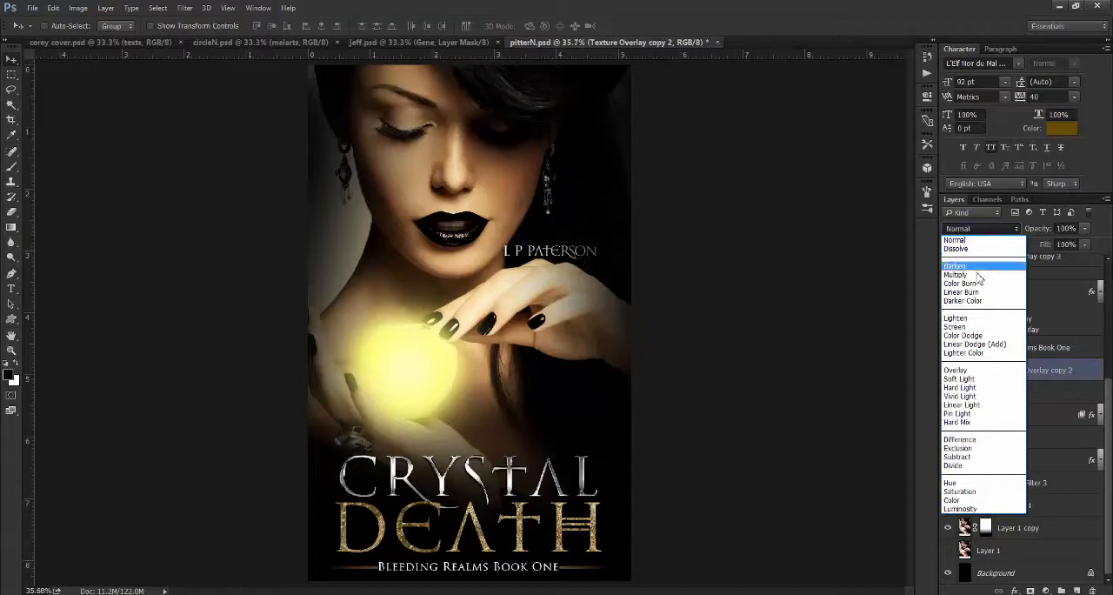
click(972, 398)
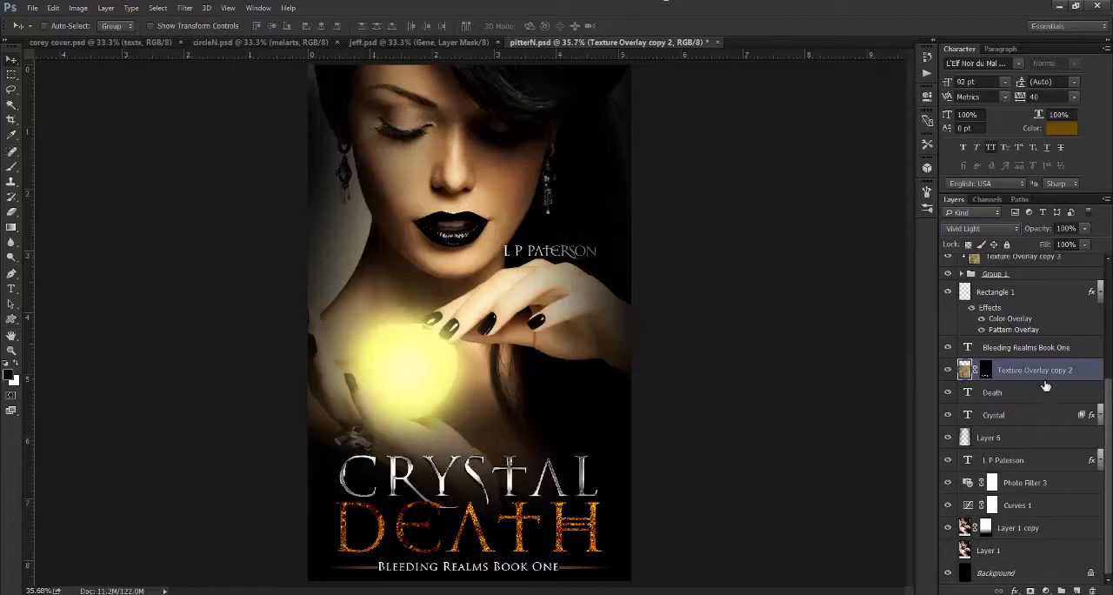
click(988, 376)
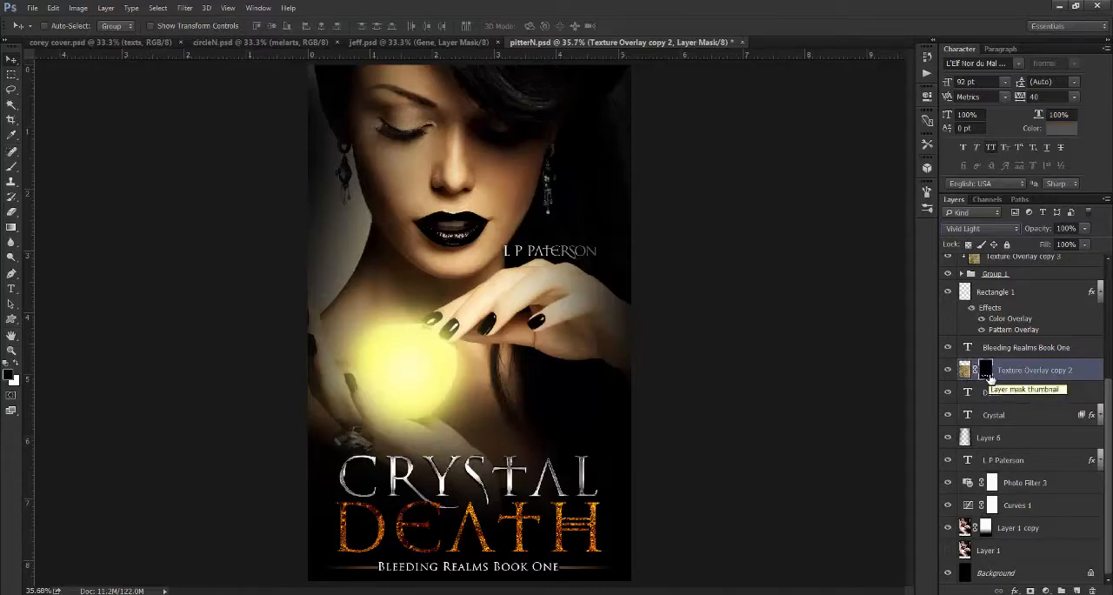
drag(990, 379, 1093, 589)
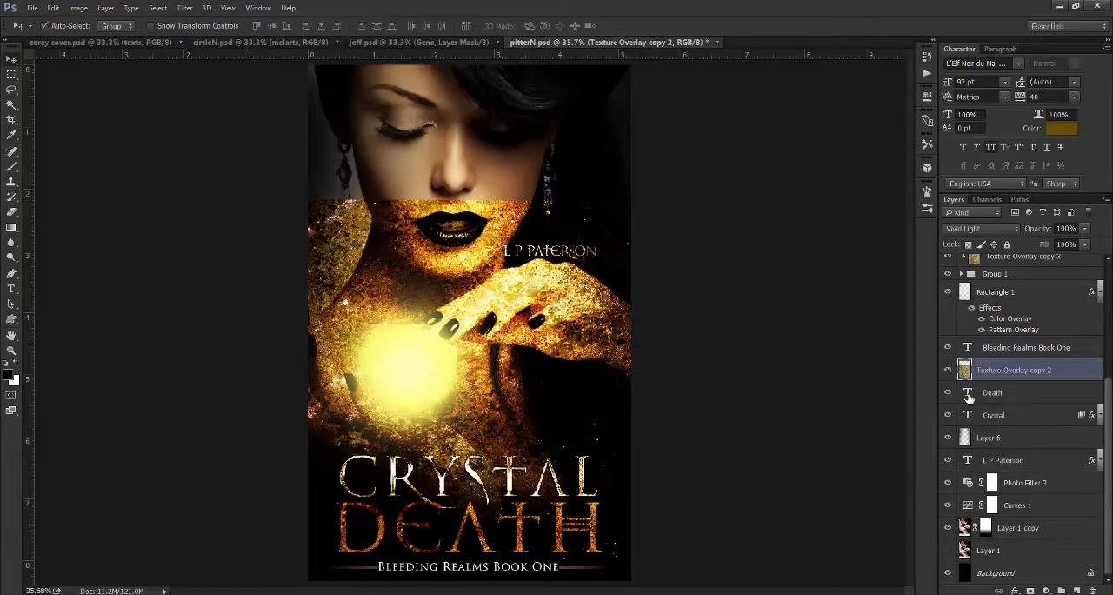
click(947, 398)
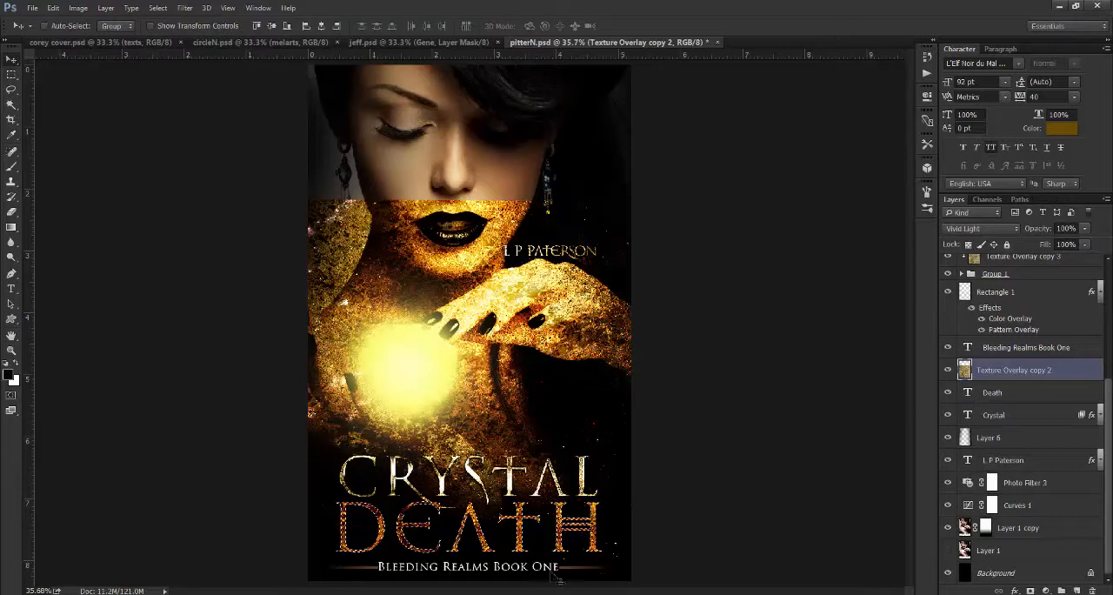
alt+click(1029, 590)
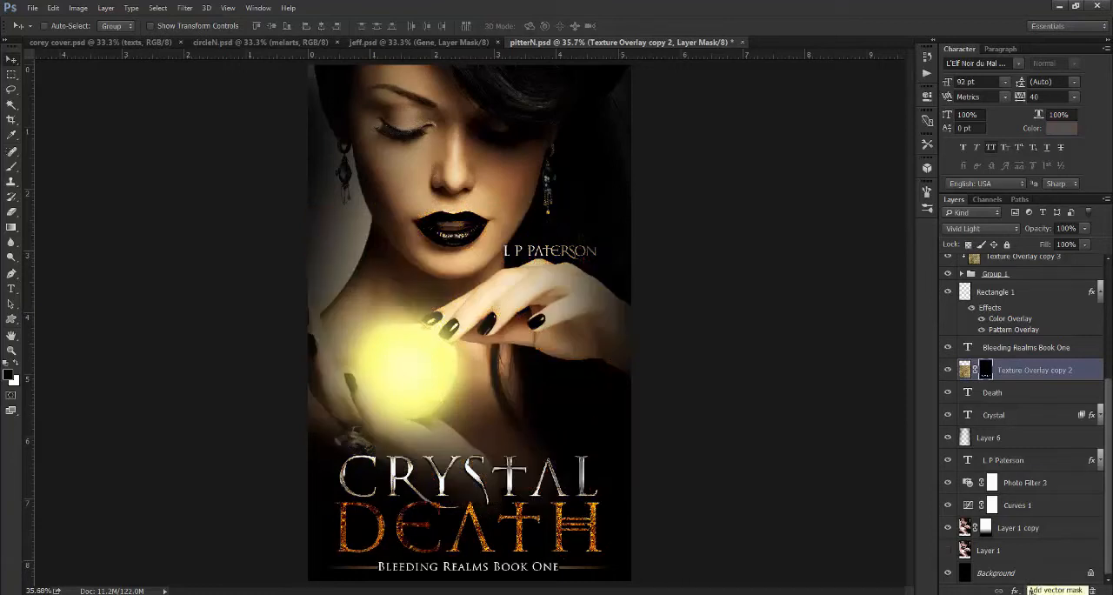
- Examine the Crystal layer's Bevel & Emboss settings and compare the lettering with all its effects off and on
click(971, 417)
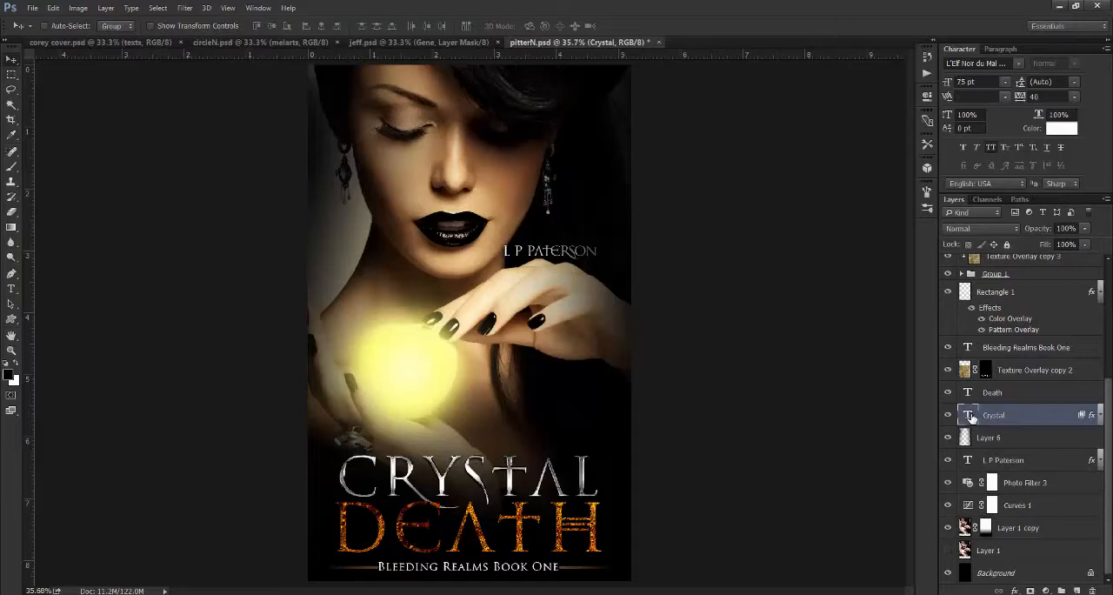
click(1100, 416)
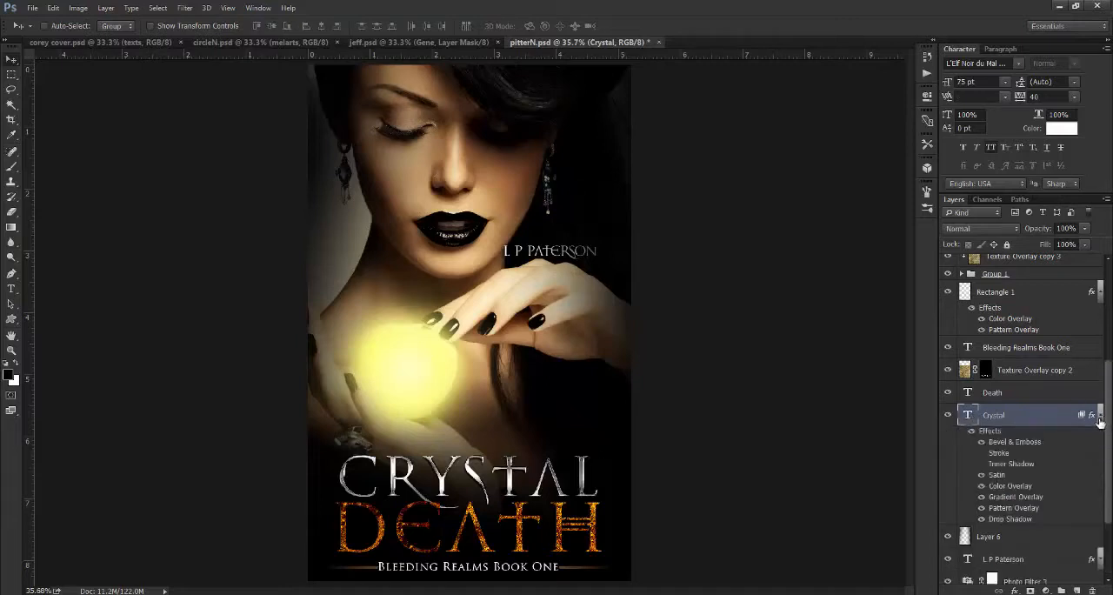
double_click(1001, 443)
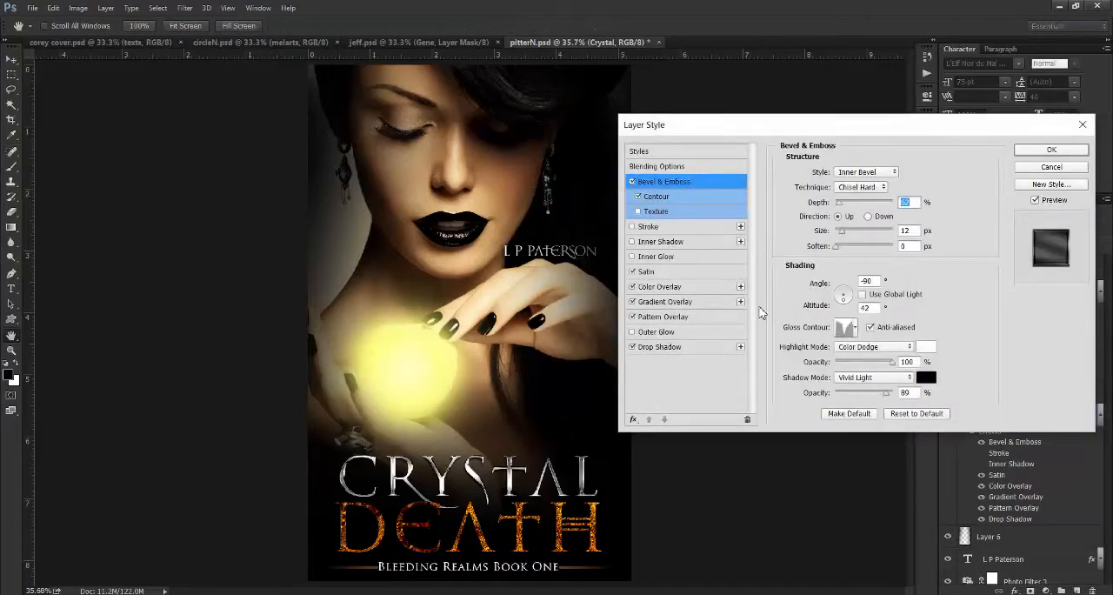
click(1041, 171)
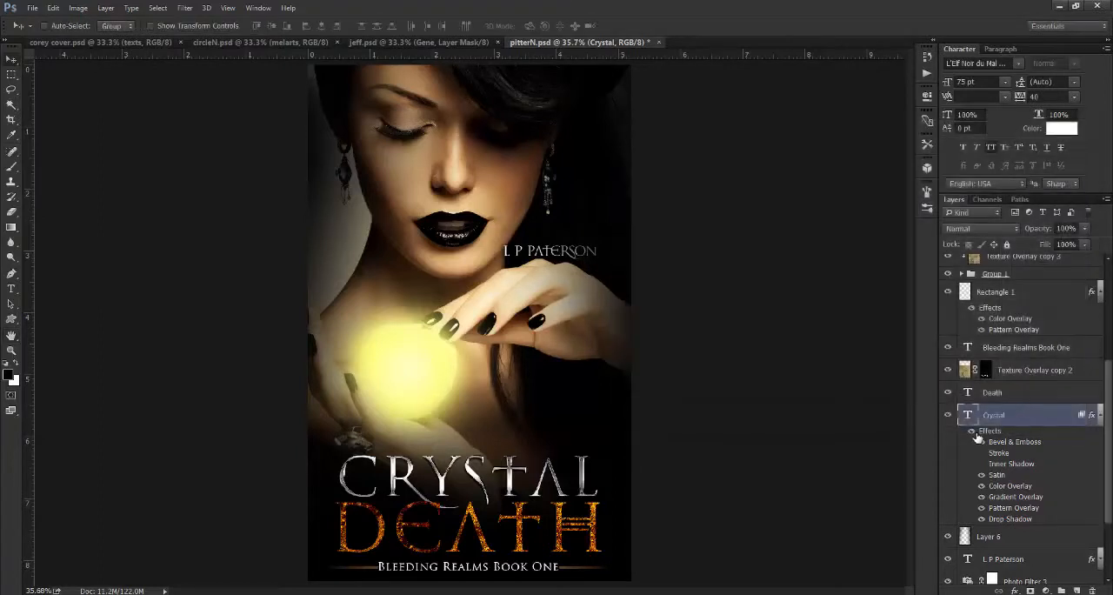
click(974, 437)
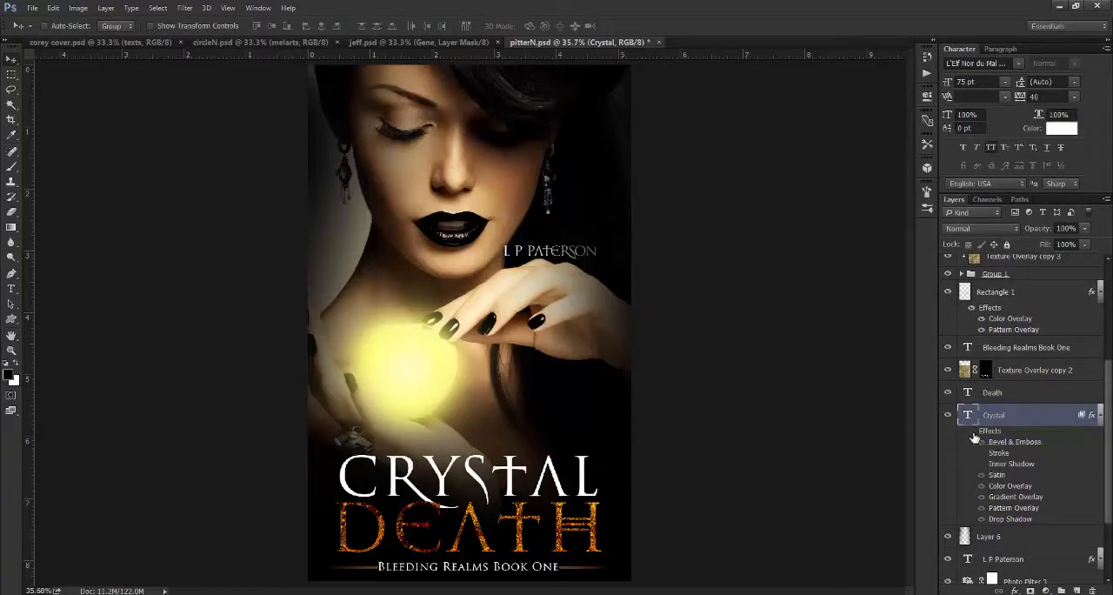
click(972, 432)
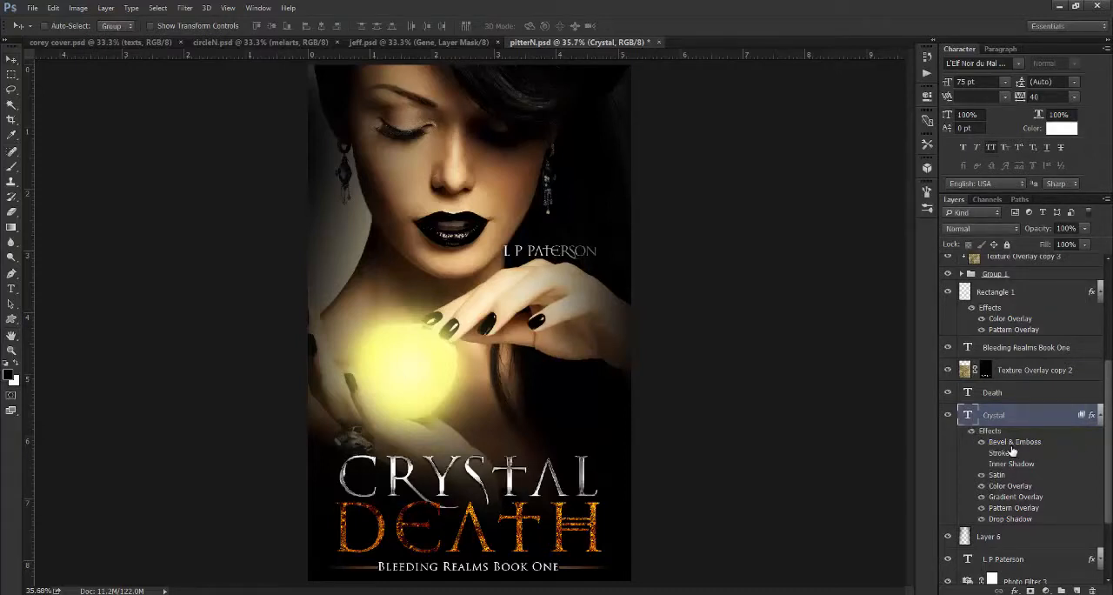
- Review the Crystal layer's Satin and Gradient Overlay settings, including the colour stops of the gradient
double_click(1010, 444)
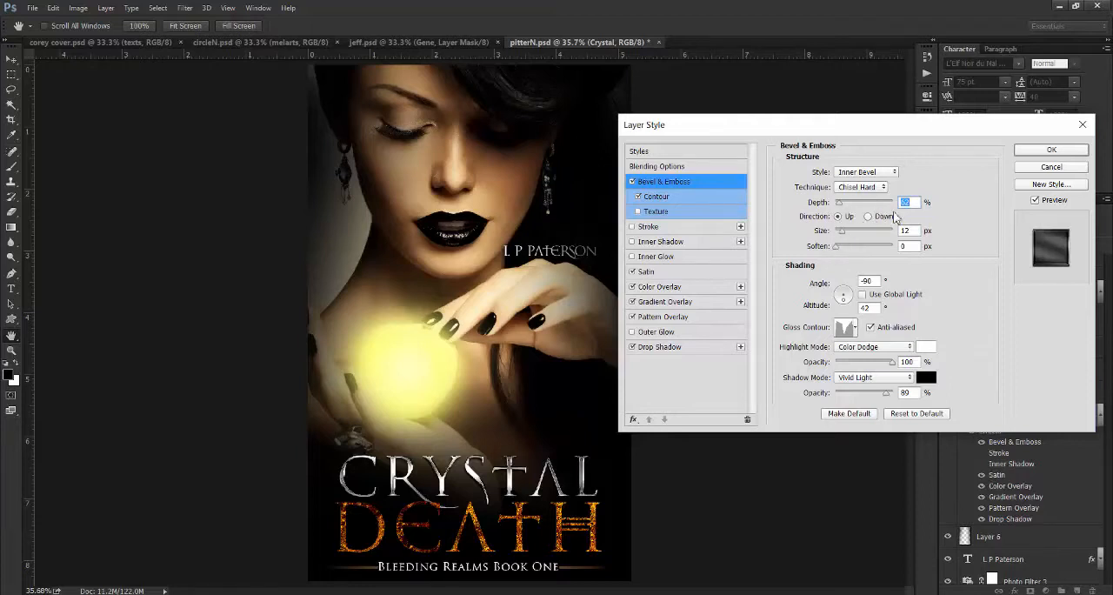
click(647, 272)
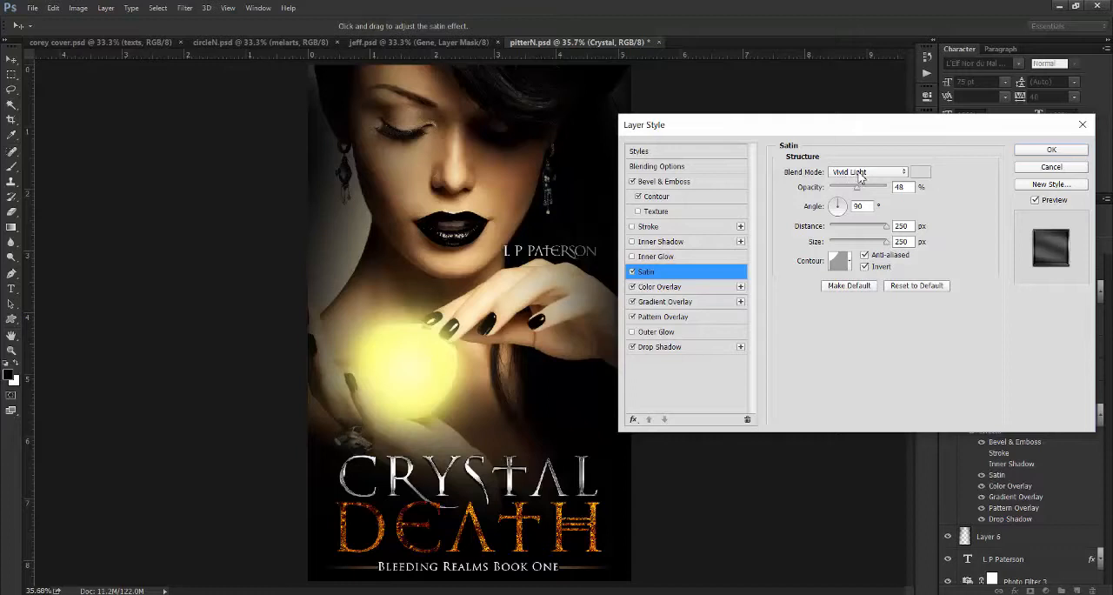
click(660, 303)
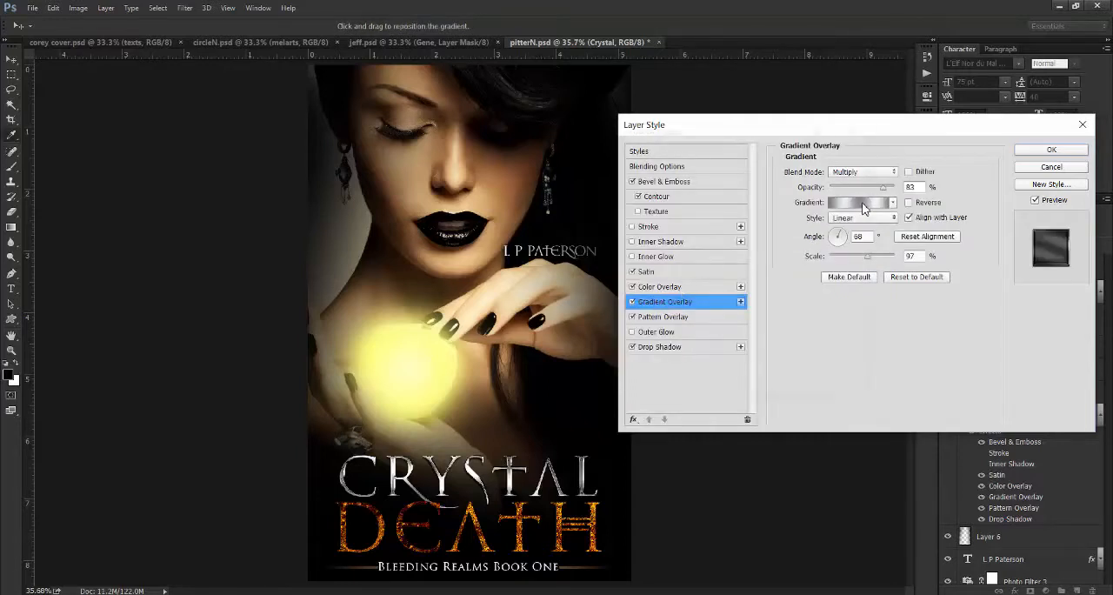
click(863, 204)
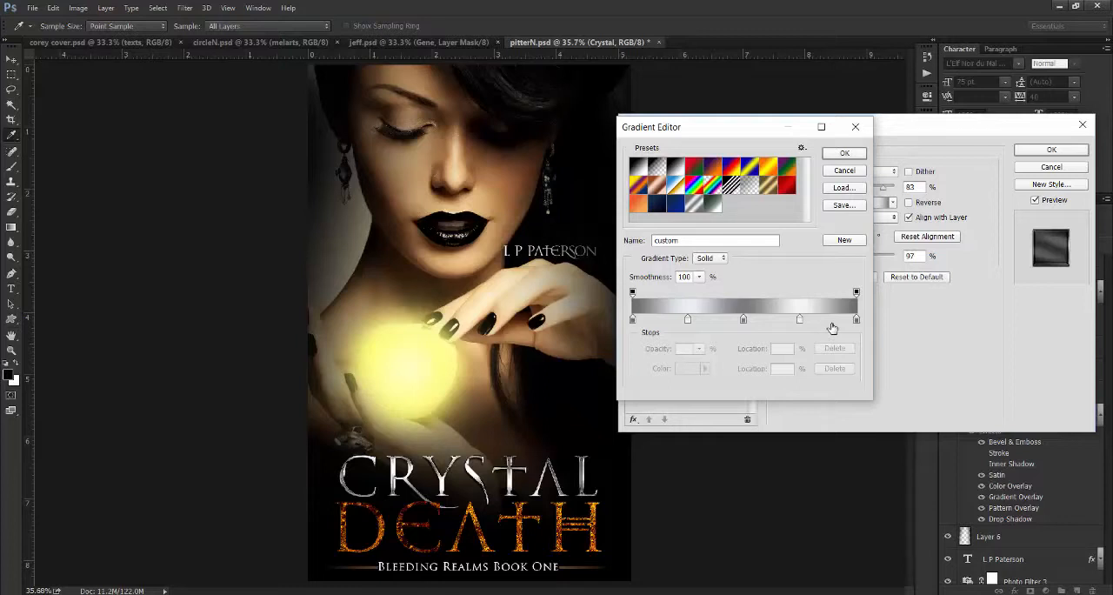
click(845, 156)
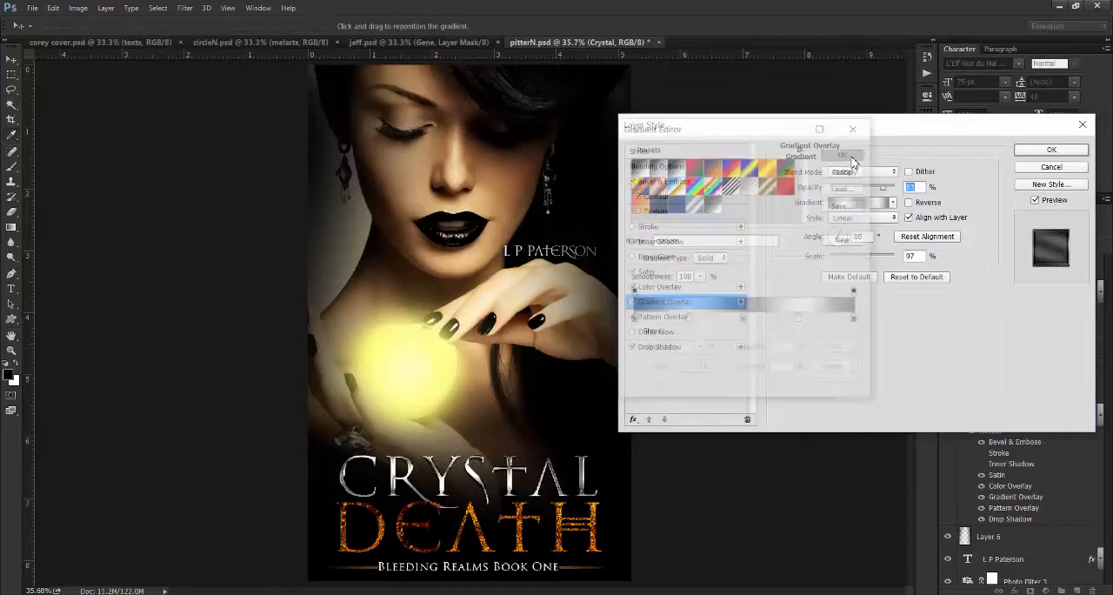
click(1052, 153)
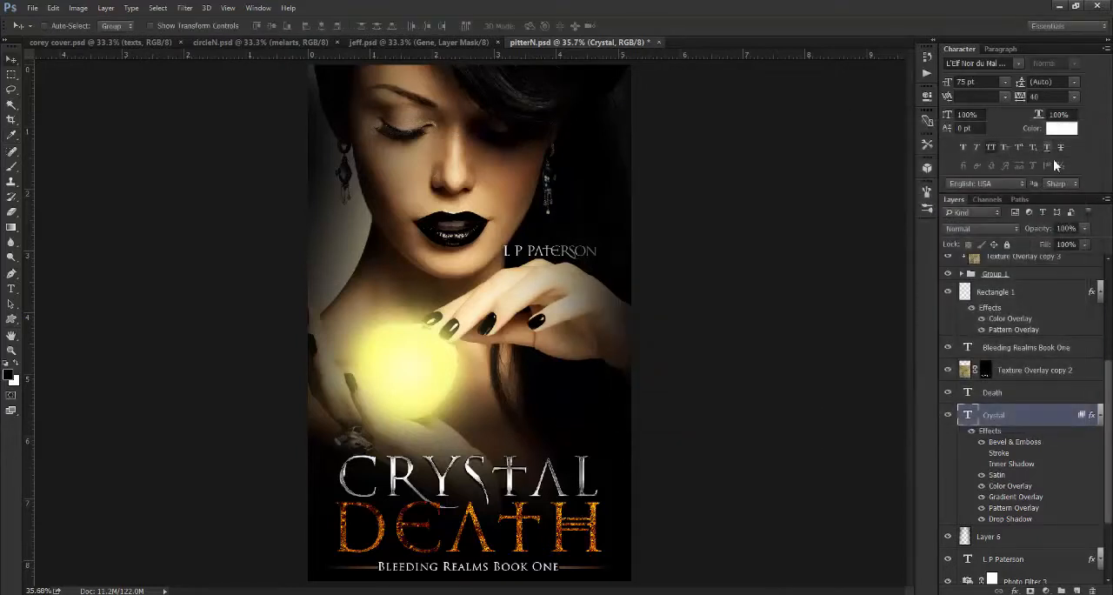
- Hide the masked Layer 1 copy and show the unmasked Layer 1 photo instead
scroll(1110, 368, up, 2)
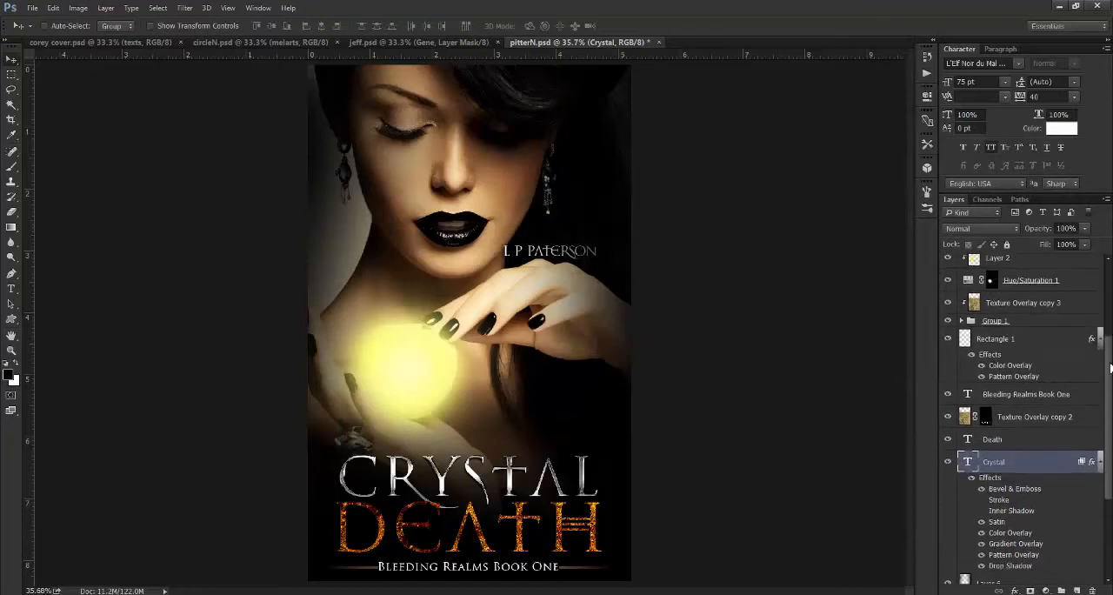
scroll(1110, 368, up, 1)
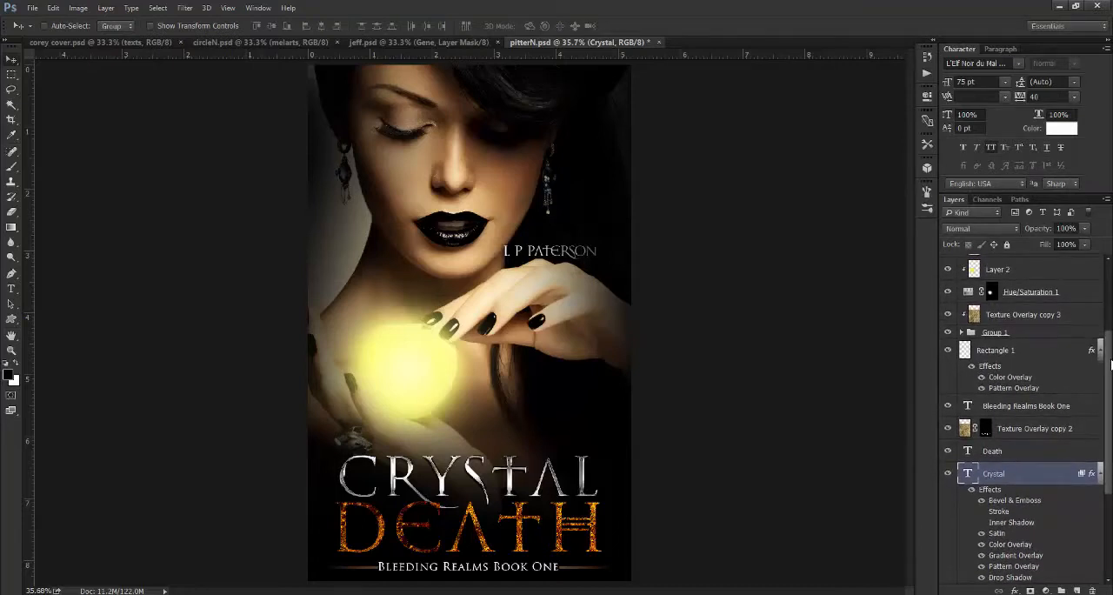
drag(1110, 365, 1102, 481)
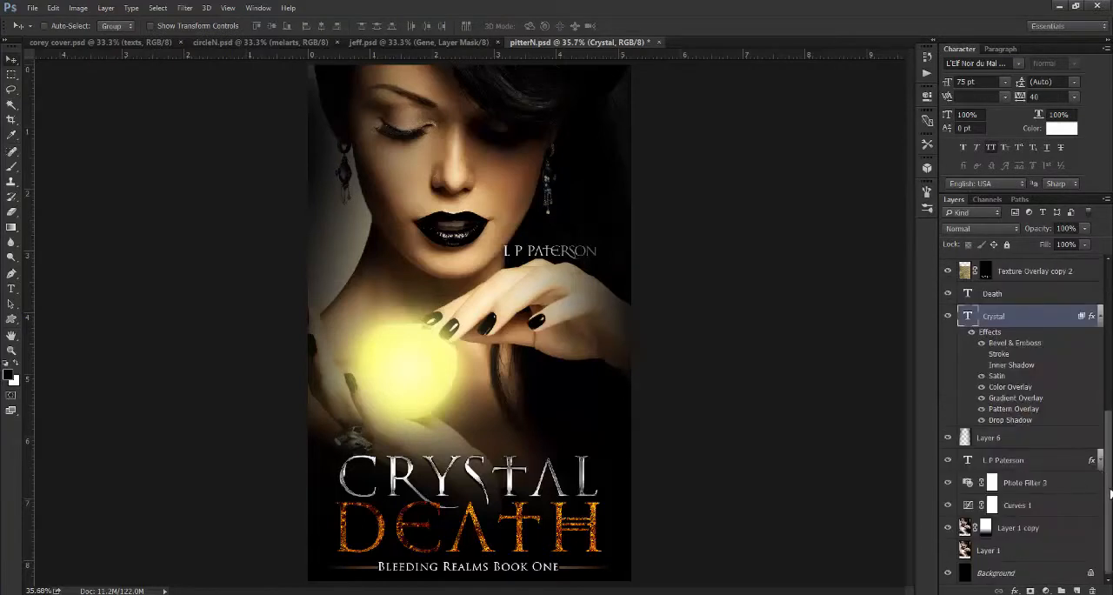
click(950, 529)
click(948, 550)
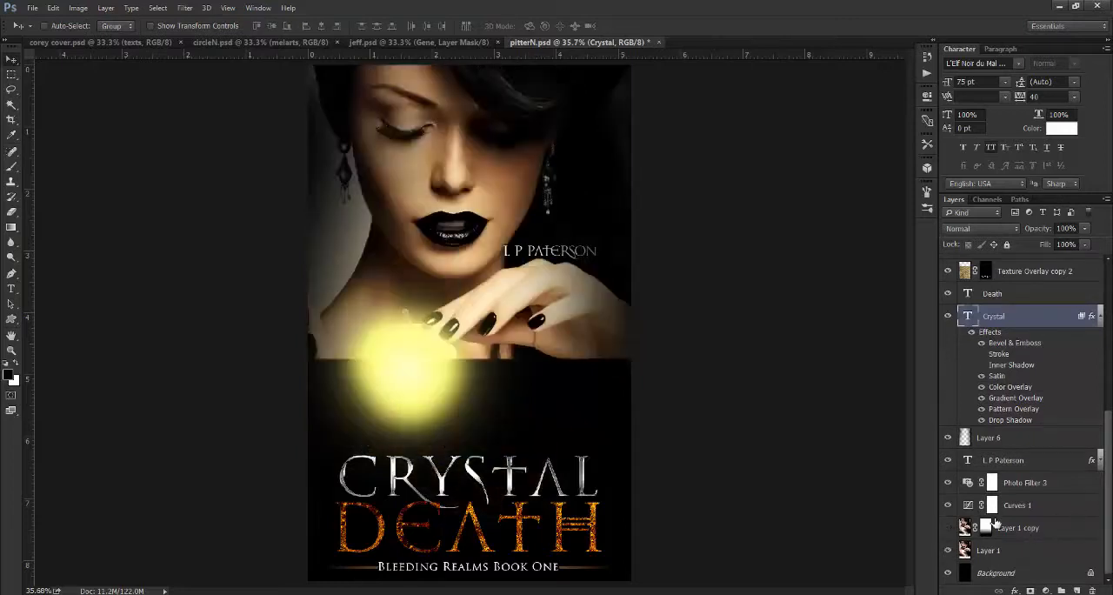
- Hide Layers 2, 3, 4 and 5 and the Hue/Saturation 1 adjustment to expose the original apple
scroll(1110, 474, up, 5)
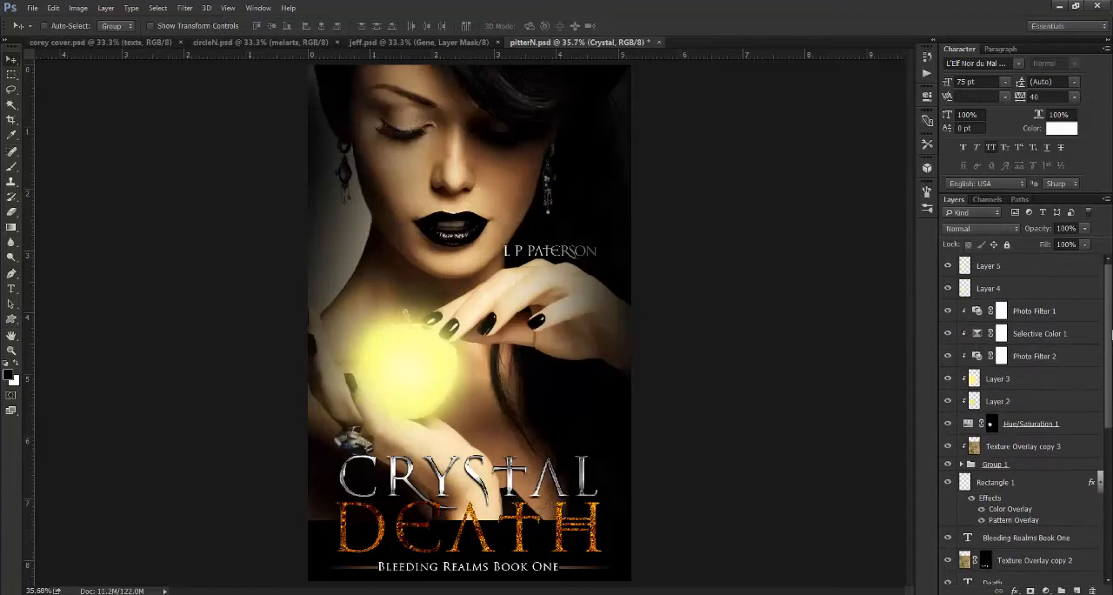
click(949, 402)
click(949, 380)
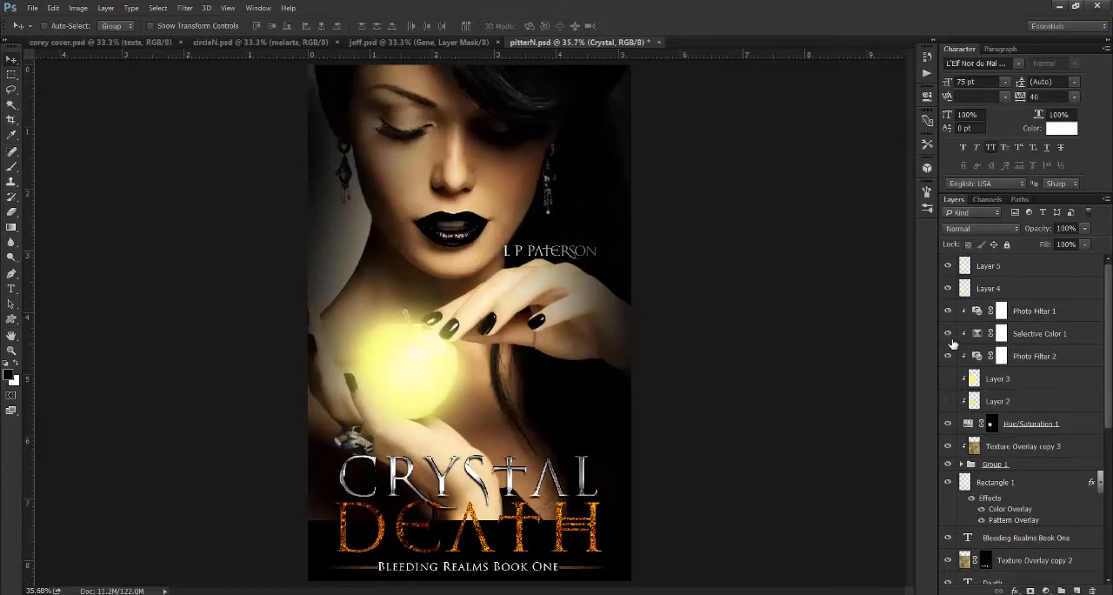
click(949, 288)
click(949, 268)
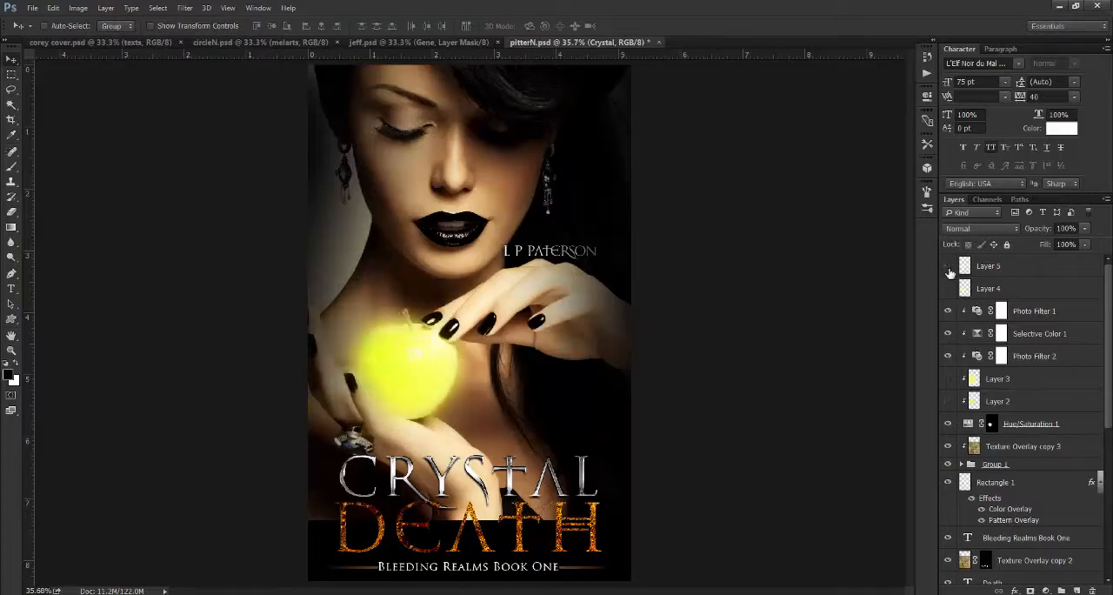
scroll(1109, 384, down, 3)
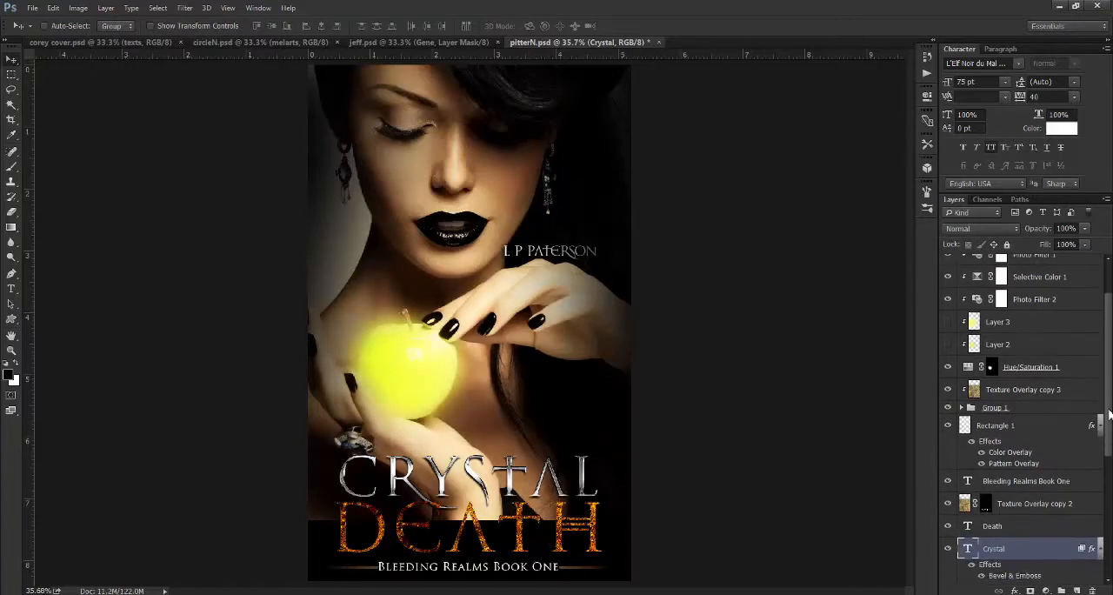
click(948, 367)
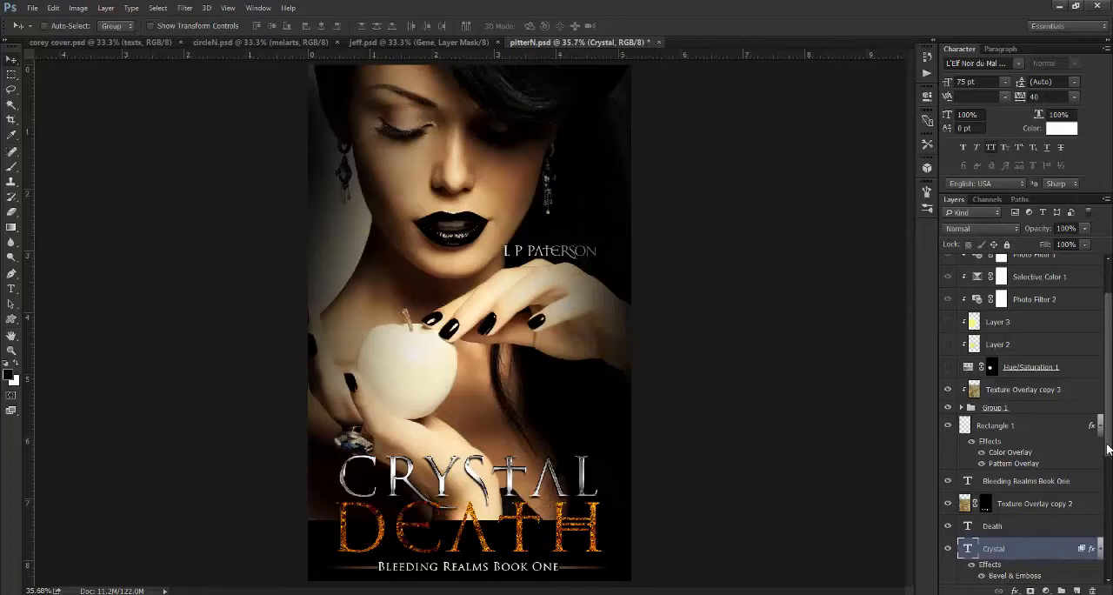
- Compare the Layer 1 photo with the masked Layer 1 copy, leaving Layer 1 copy shown and Layer 1 hidden
scroll(1107, 449, down, 5)
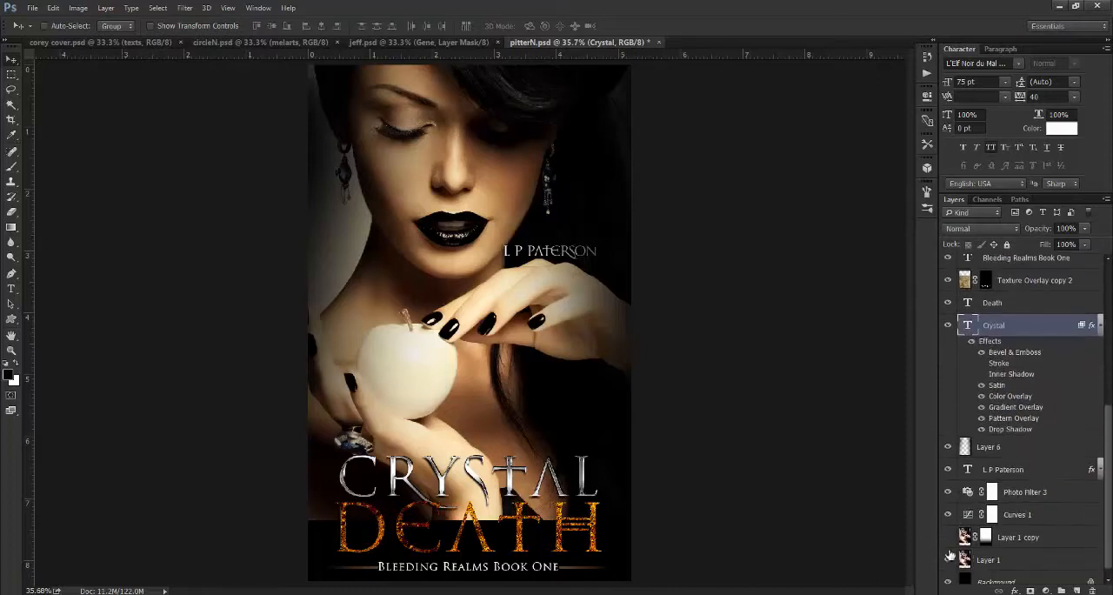
click(947, 561)
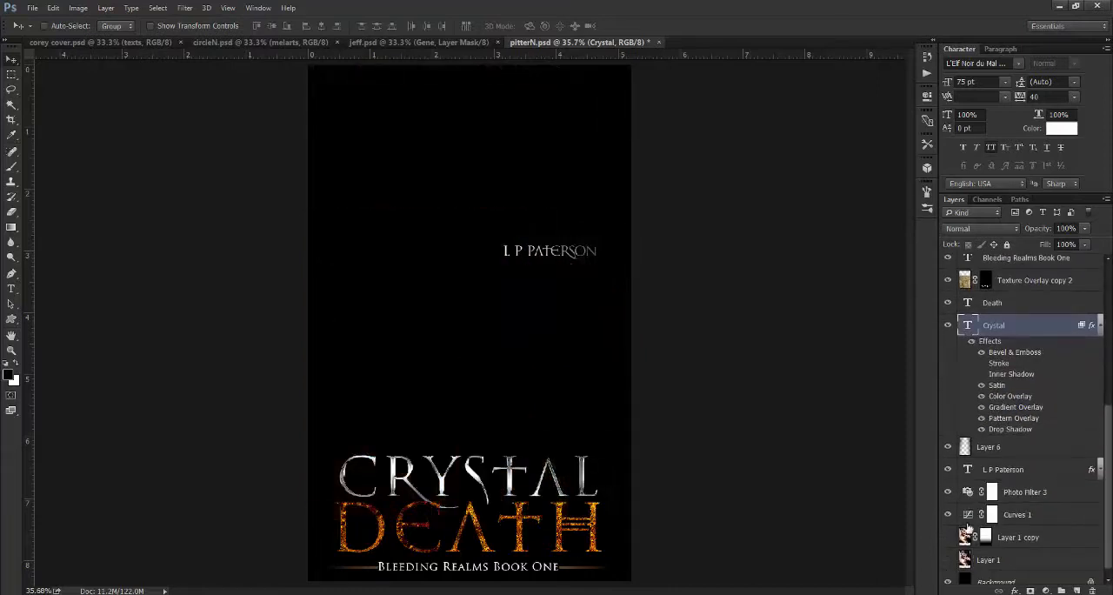
click(947, 559)
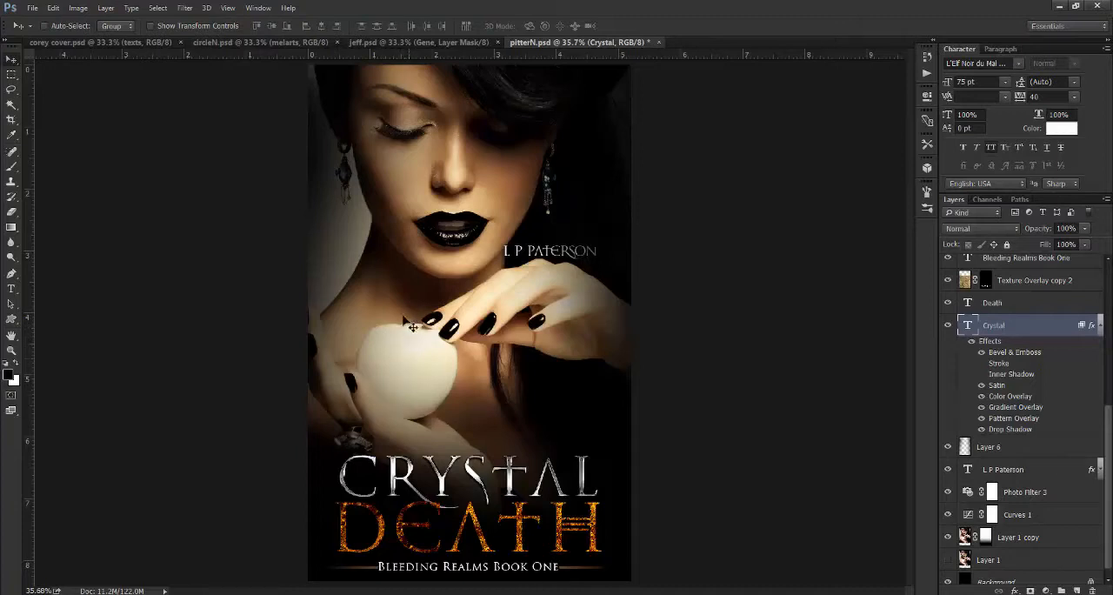
click(948, 564)
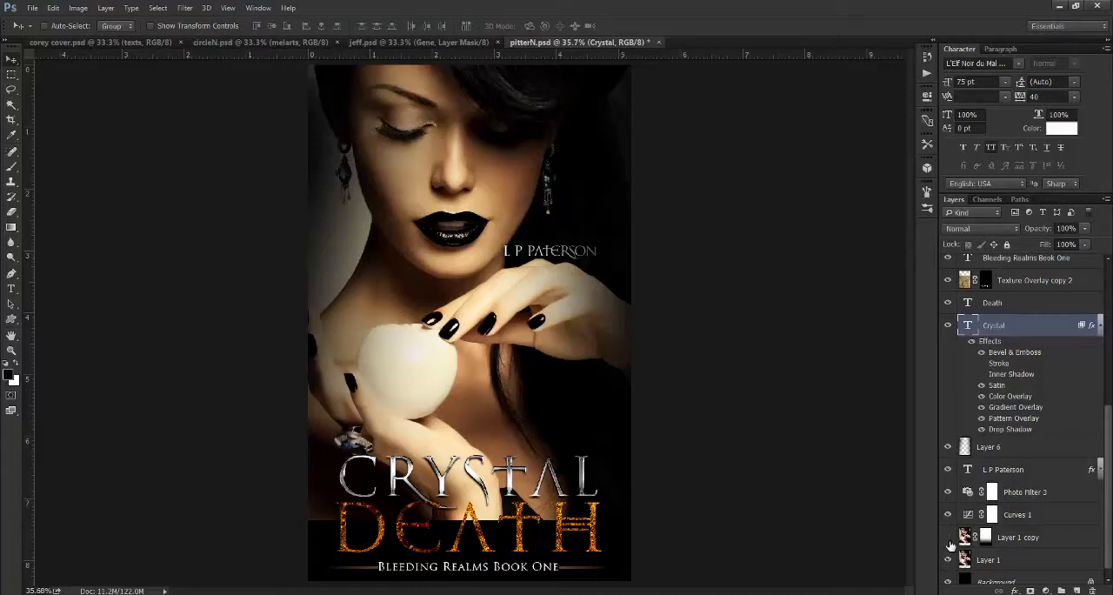
click(949, 538)
click(949, 561)
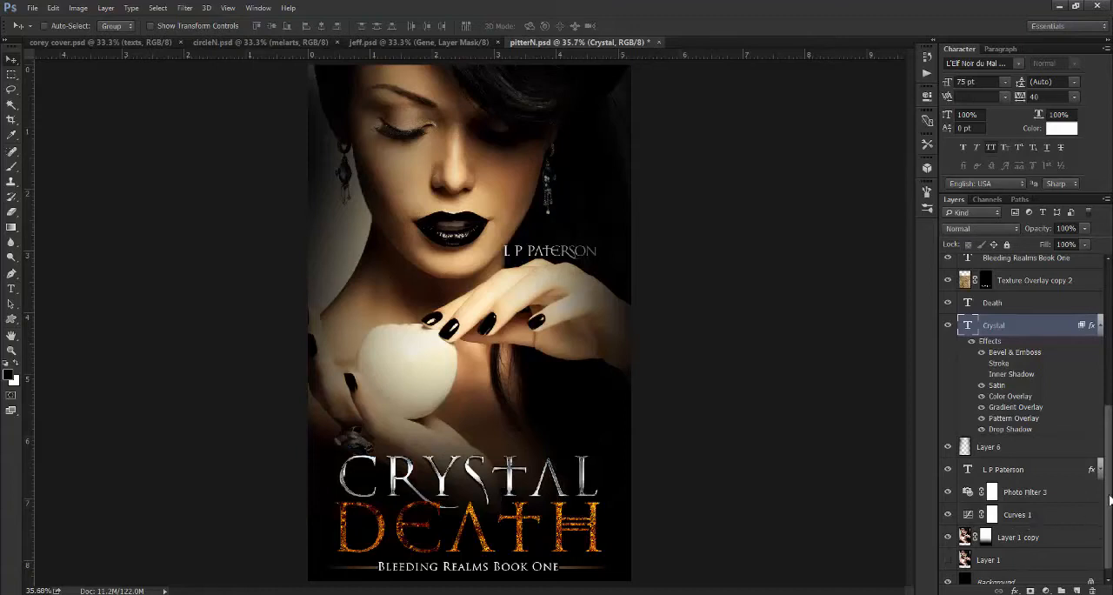
- Show the Hue/Saturation 1 adjustment and Layer 2 again over the apple, leaving Layer 2 selected
drag(1109, 497, 1110, 435)
click(949, 333)
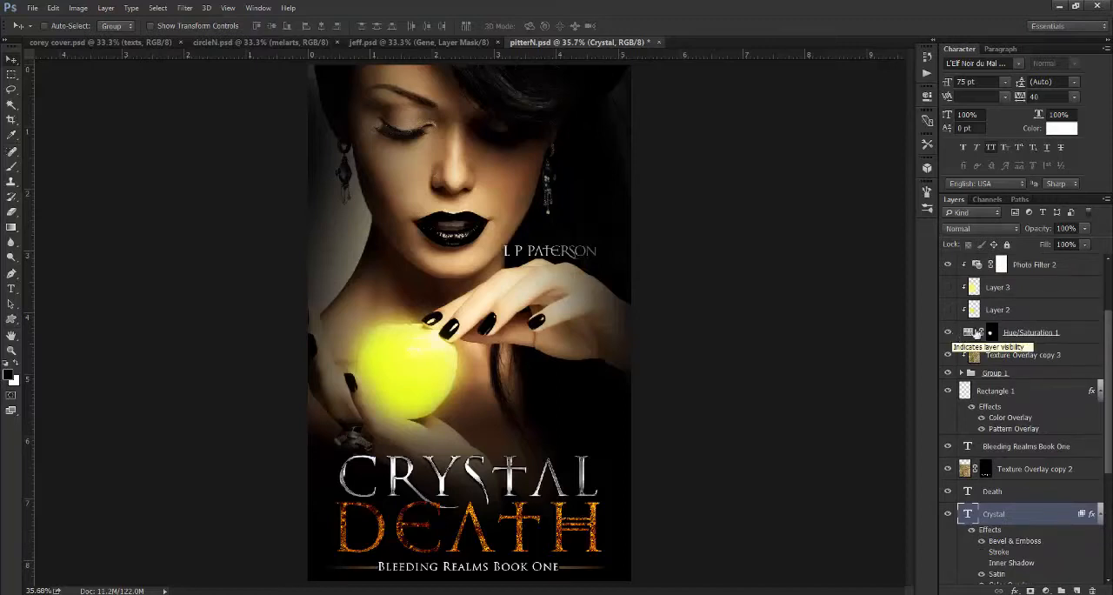
click(1048, 341)
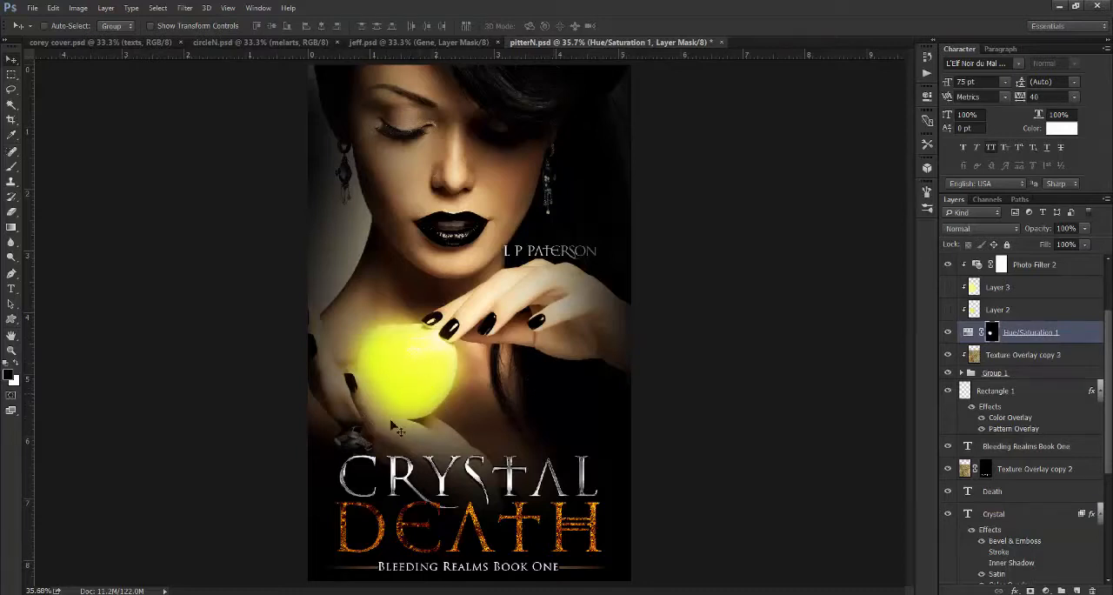
click(948, 310)
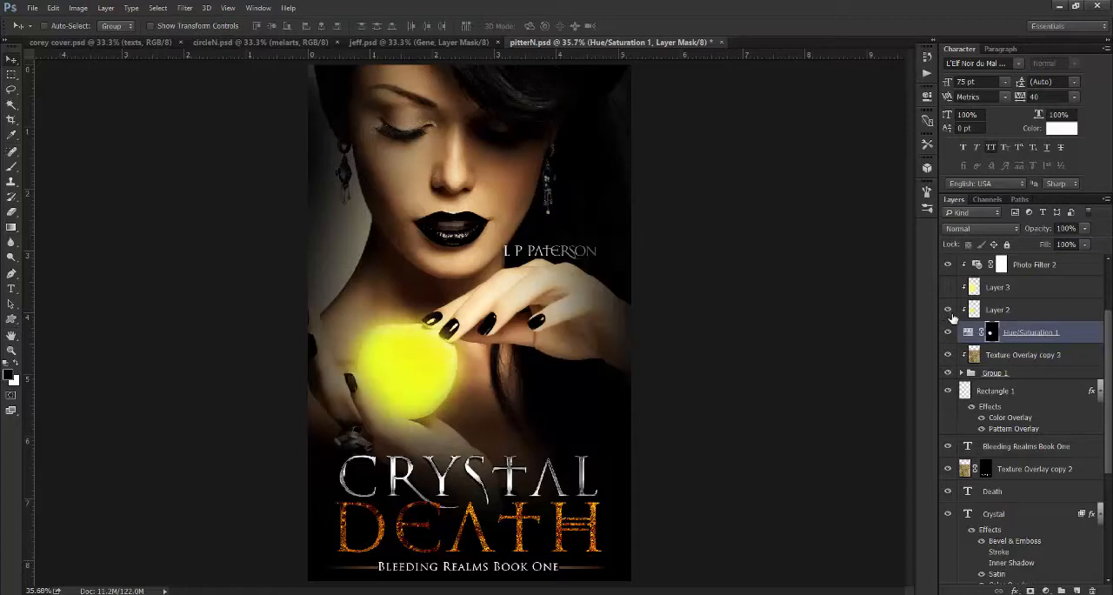
click(1020, 311)
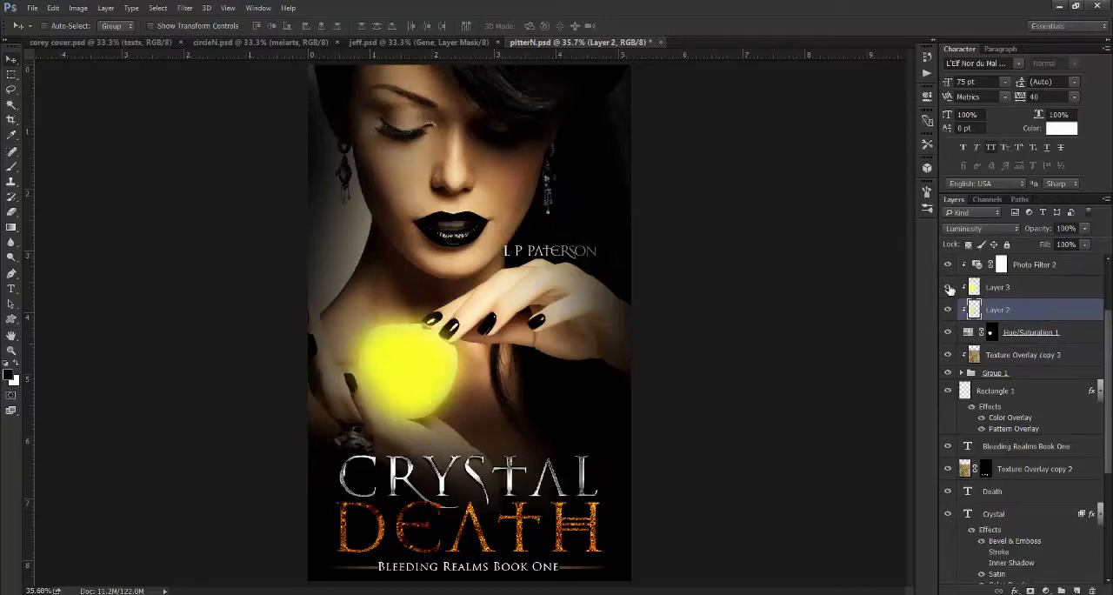
- Select Layer 3, then toggle the Photo Filter 2, Selective Color 1 and Photo Filter 1 adjustments to compare their effect on the orb
click(999, 287)
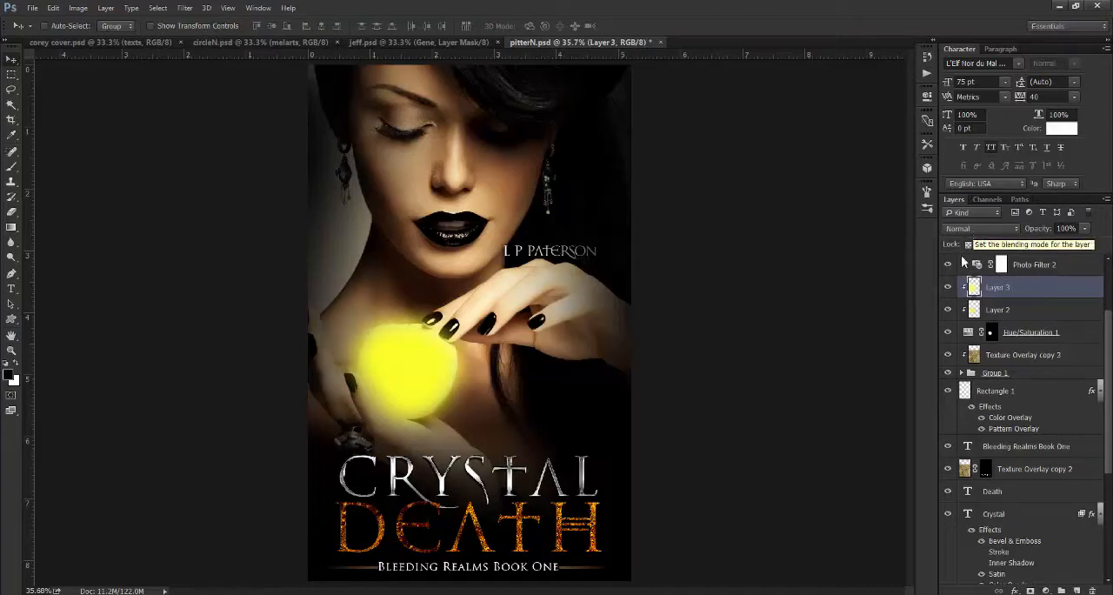
drag(1109, 346, 1109, 304)
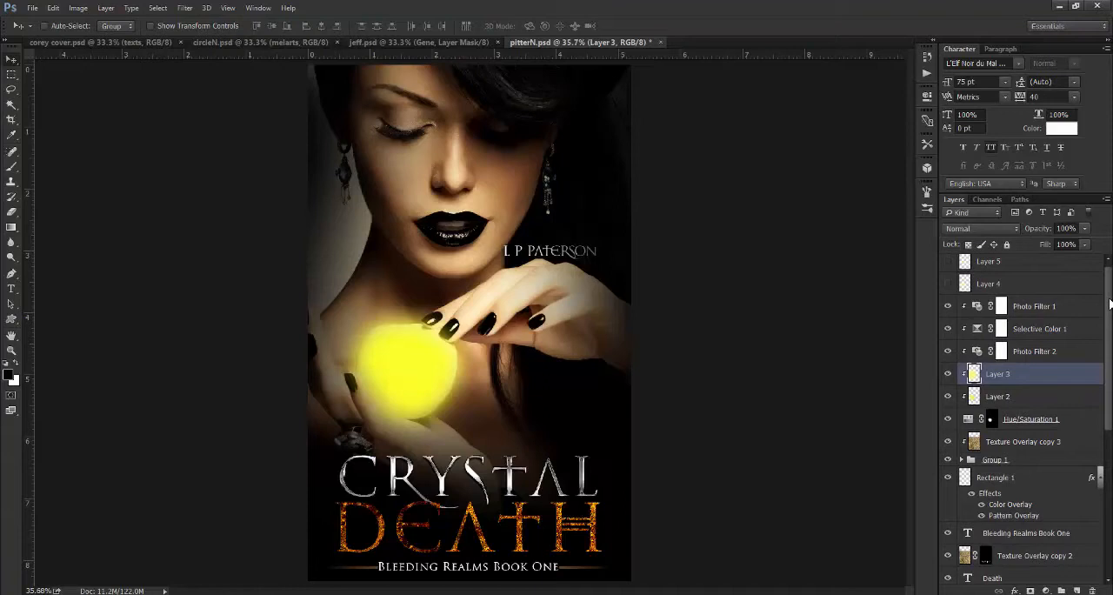
click(947, 352)
click(948, 328)
click(948, 328)
click(948, 328)
click(949, 307)
- Show Layers 4 and 5 again to complete the orb's glow, leaving Layer 5 selected
click(948, 285)
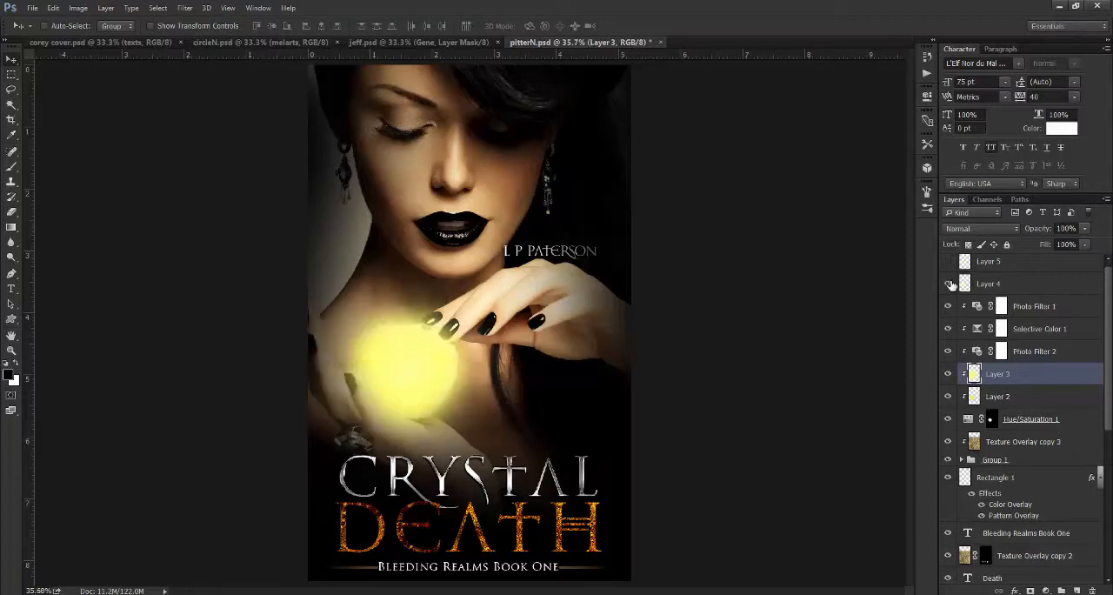
drag(1110, 322, 1111, 304)
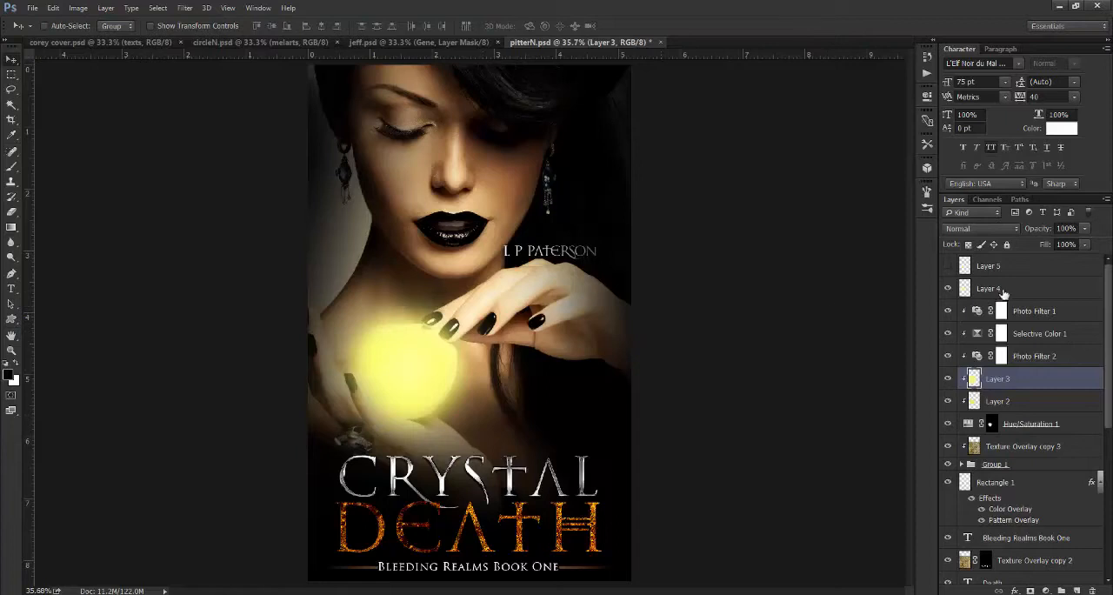
click(992, 291)
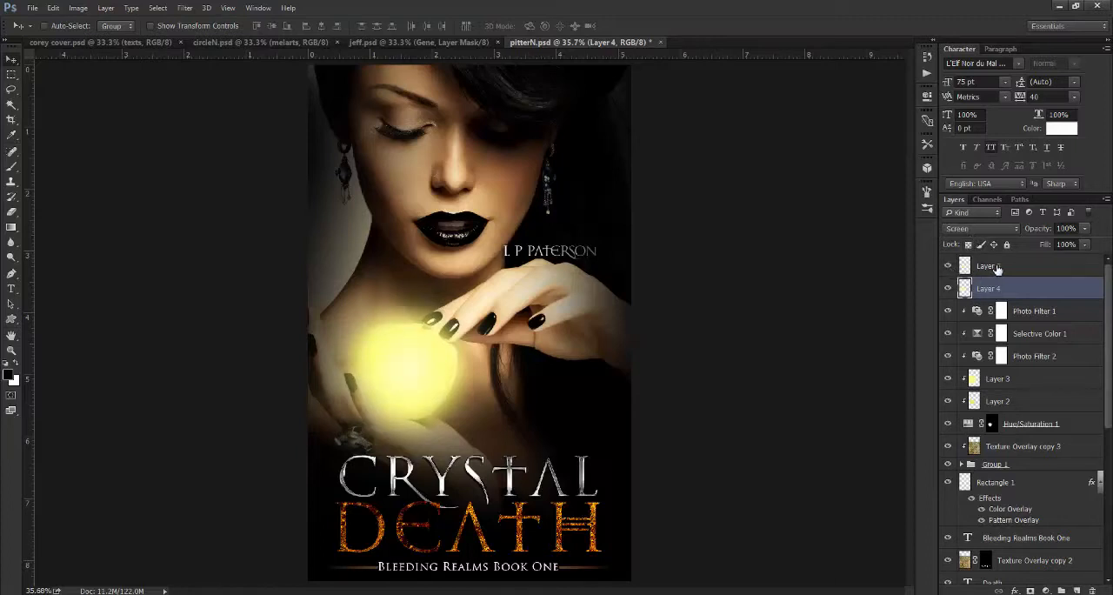
click(996, 268)
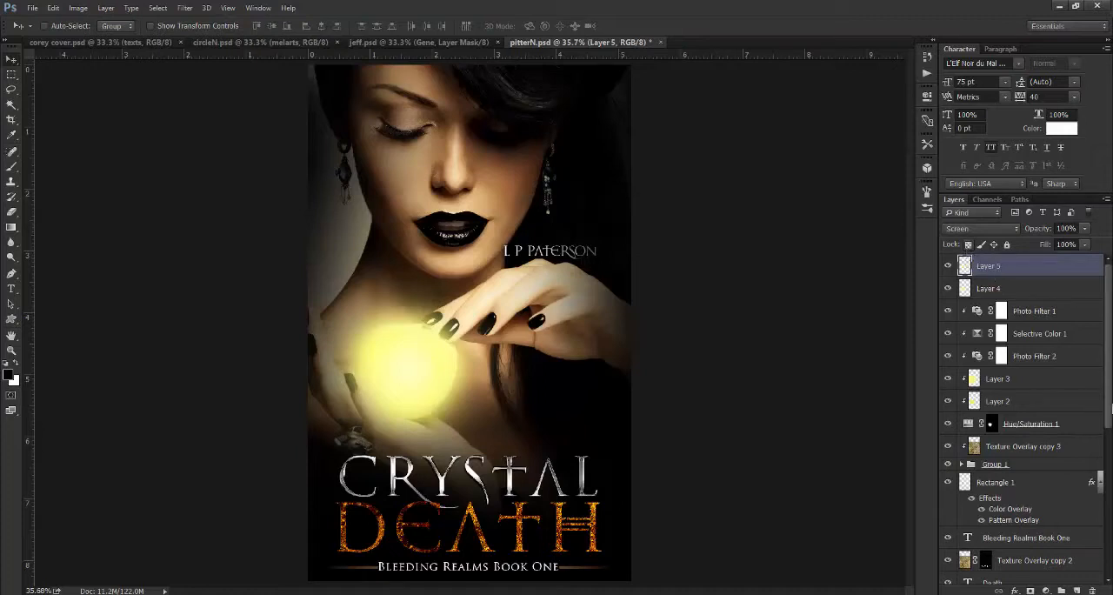
- Hide and show Rectangle 1 to check the decorative lines beside the subtitle
drag(1109, 405, 1103, 491)
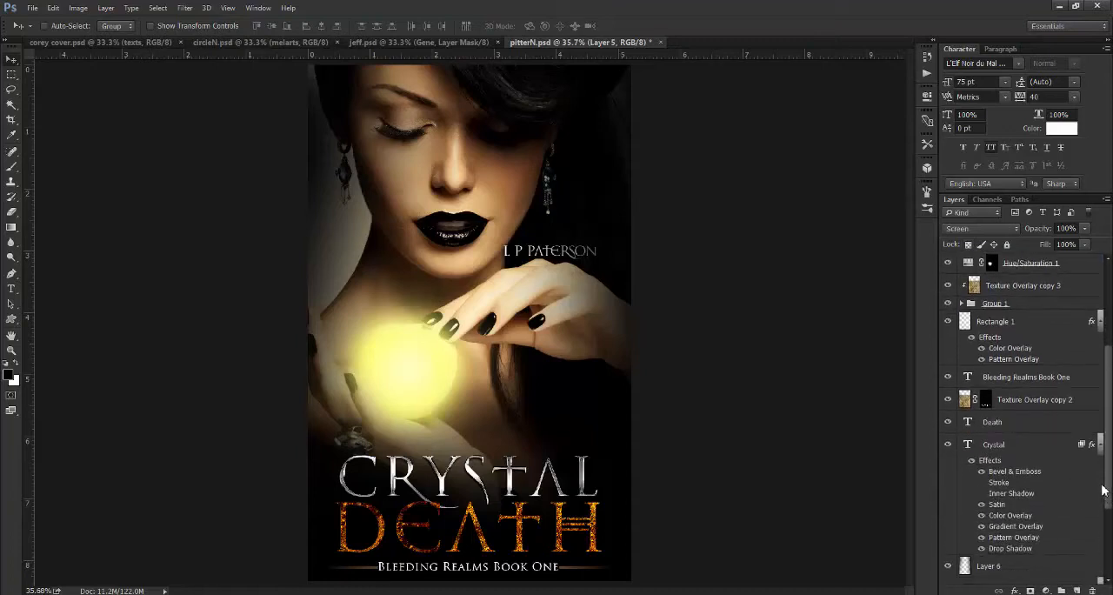
click(949, 322)
click(950, 322)
- Toggle Layer 6 repeatedly to compare the cover with and without its dark background shading, leaving it shown
scroll(965, 459, down, 3)
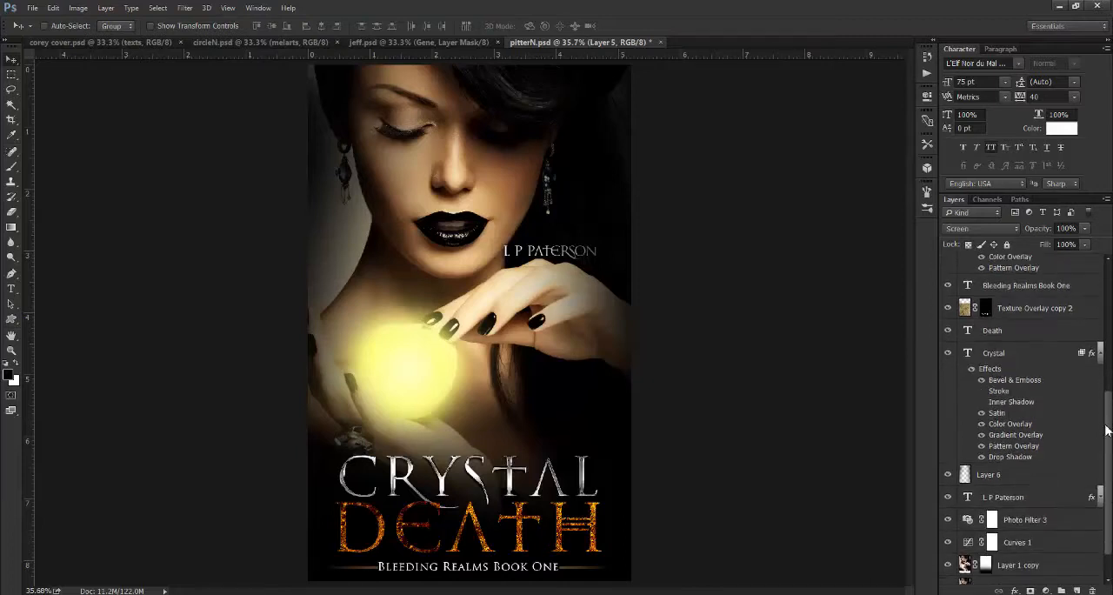
click(948, 457)
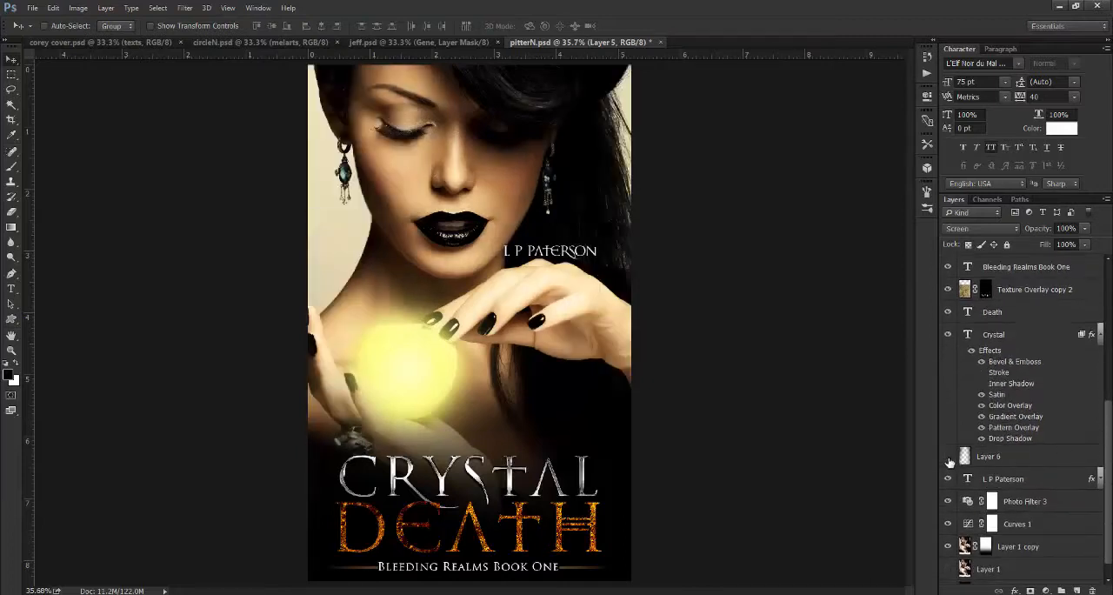
click(948, 457)
click(948, 456)
click(948, 456)
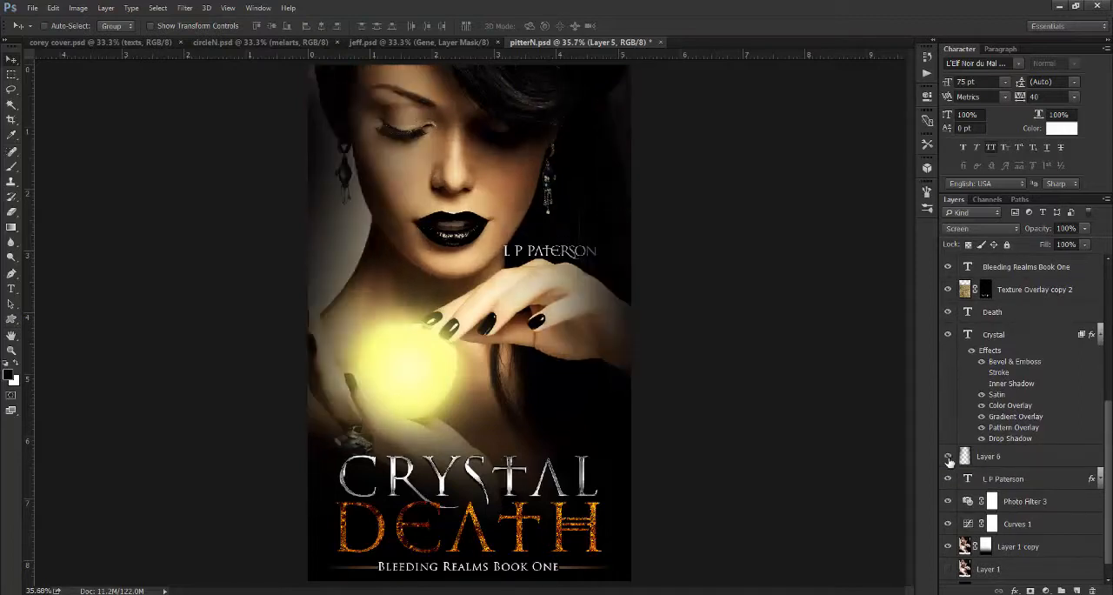
click(948, 456)
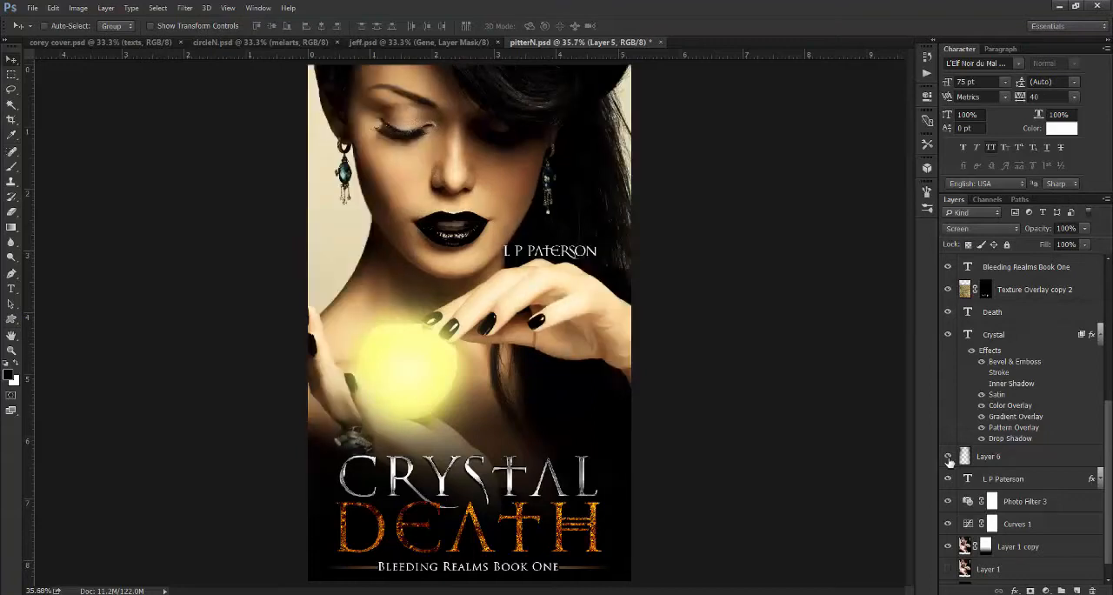
click(947, 457)
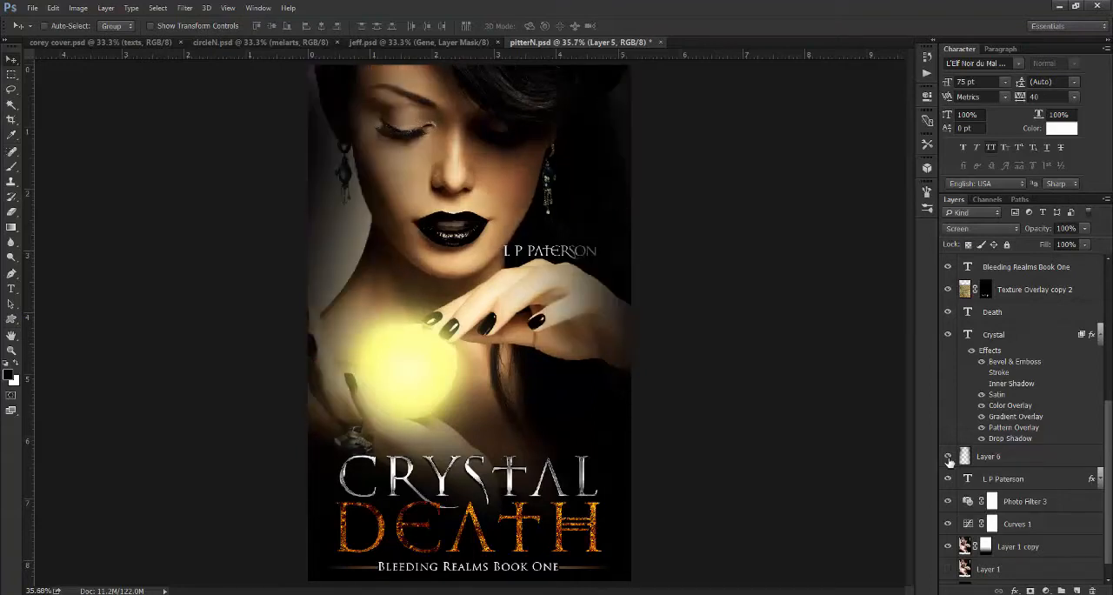
click(948, 456)
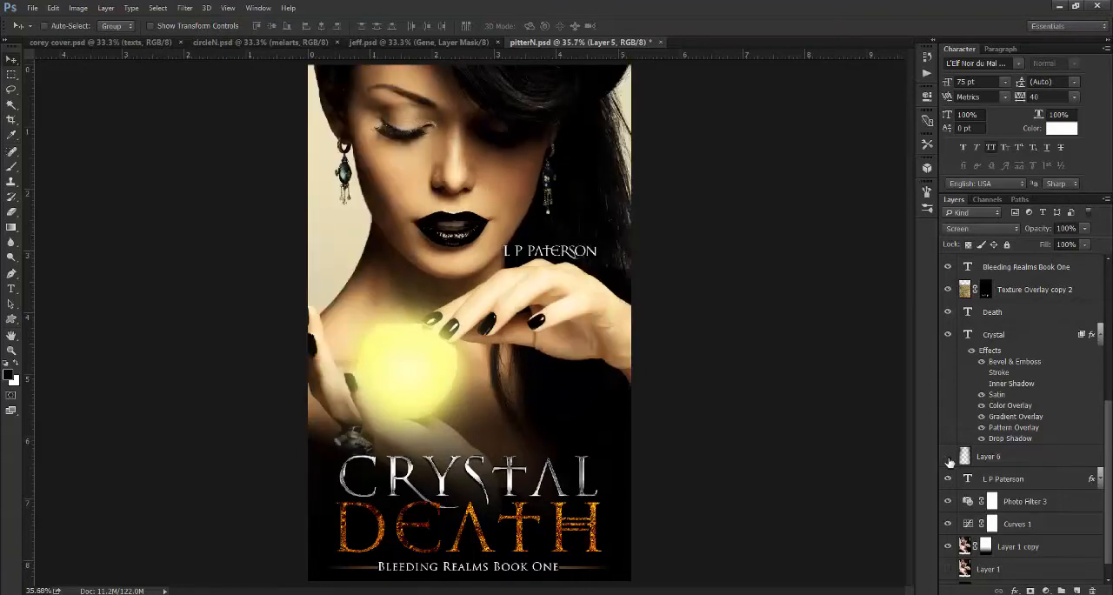
click(947, 456)
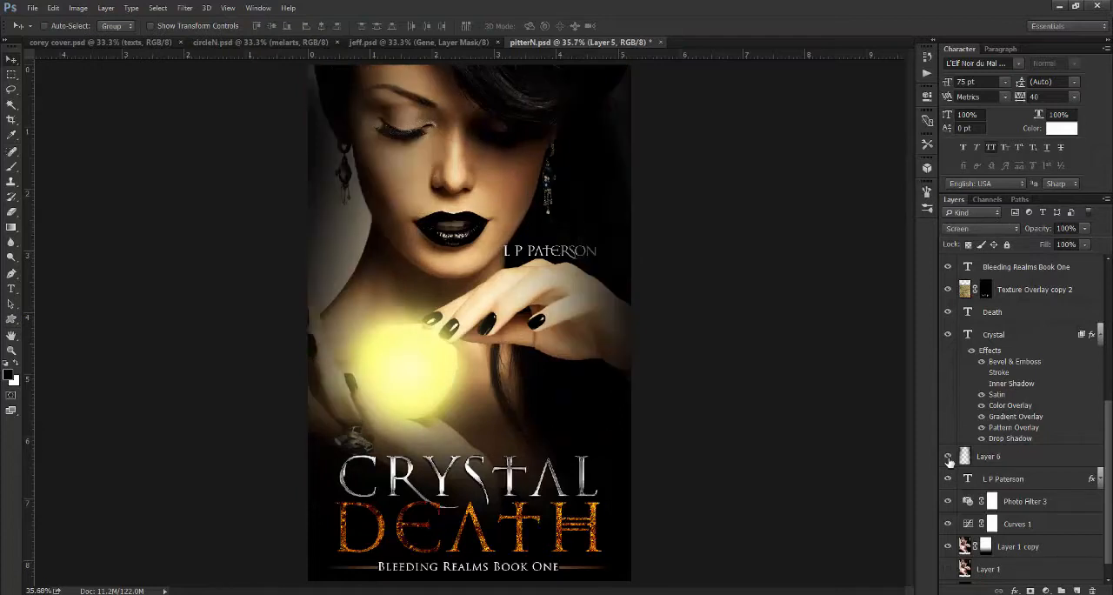
- Select Layer 6 and compare the cover once more with the layer hidden and shown
click(992, 464)
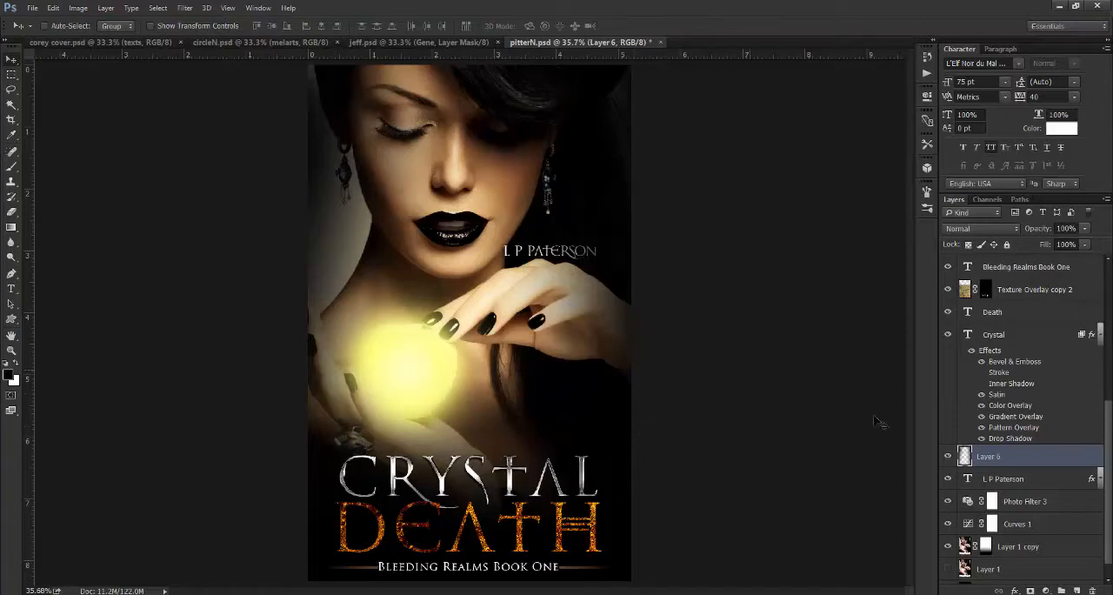
click(947, 457)
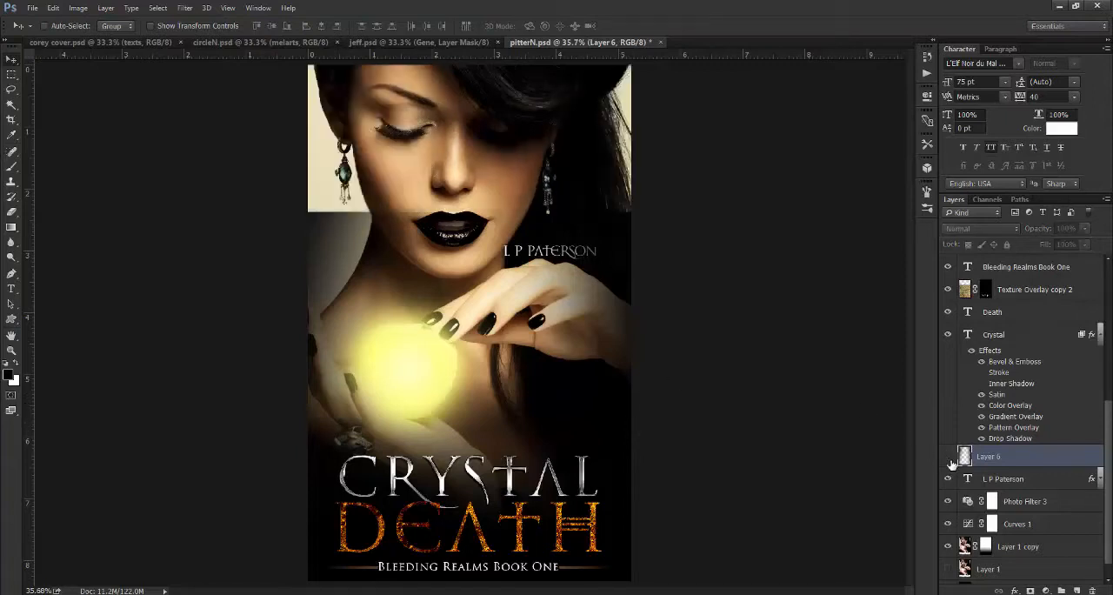
click(949, 459)
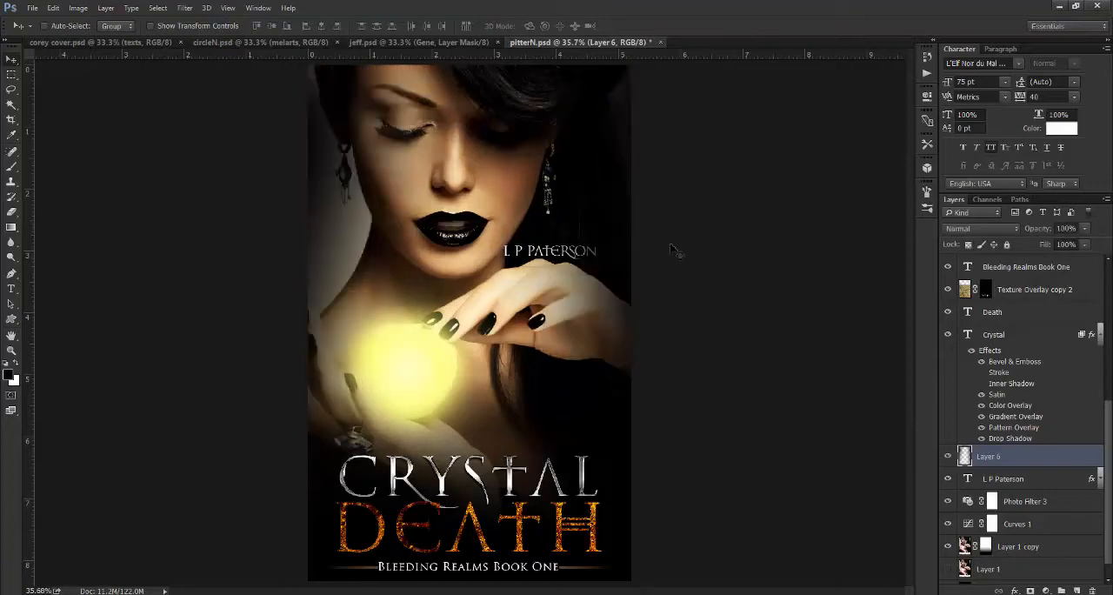
- Switch to the jeff.psd cover and toggle Layer 5 copy and Layer 5 to examine the background
click(425, 44)
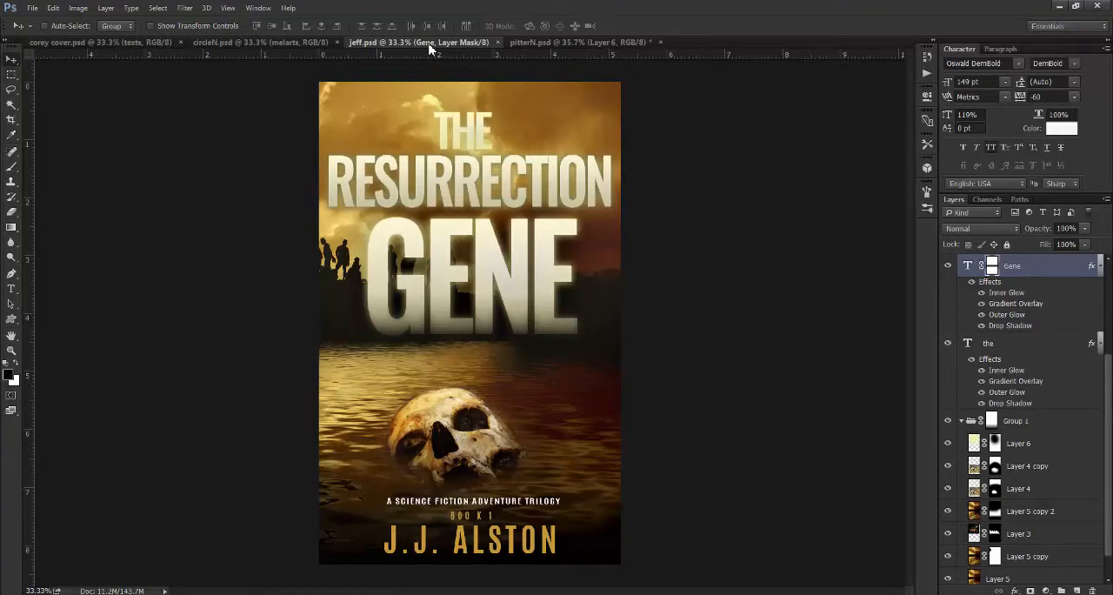
scroll(1110, 451, down, 1)
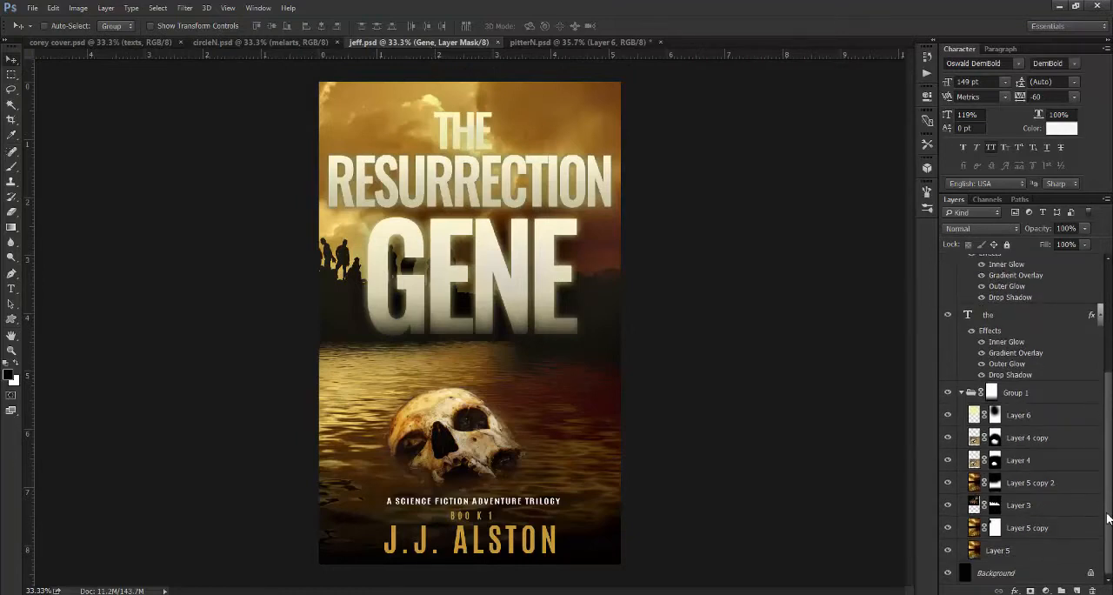
click(947, 528)
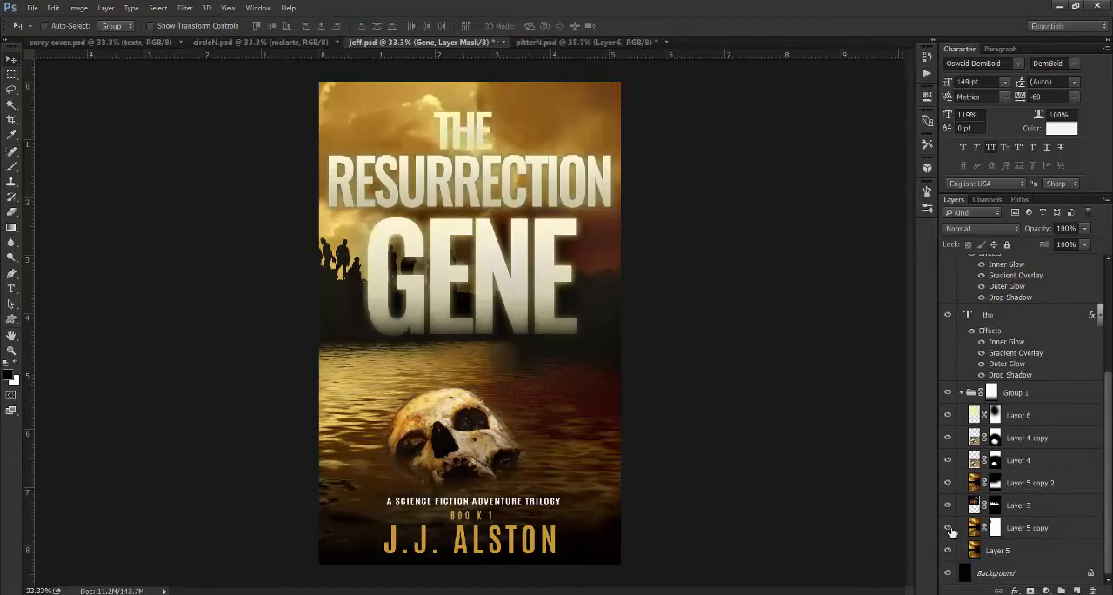
click(948, 554)
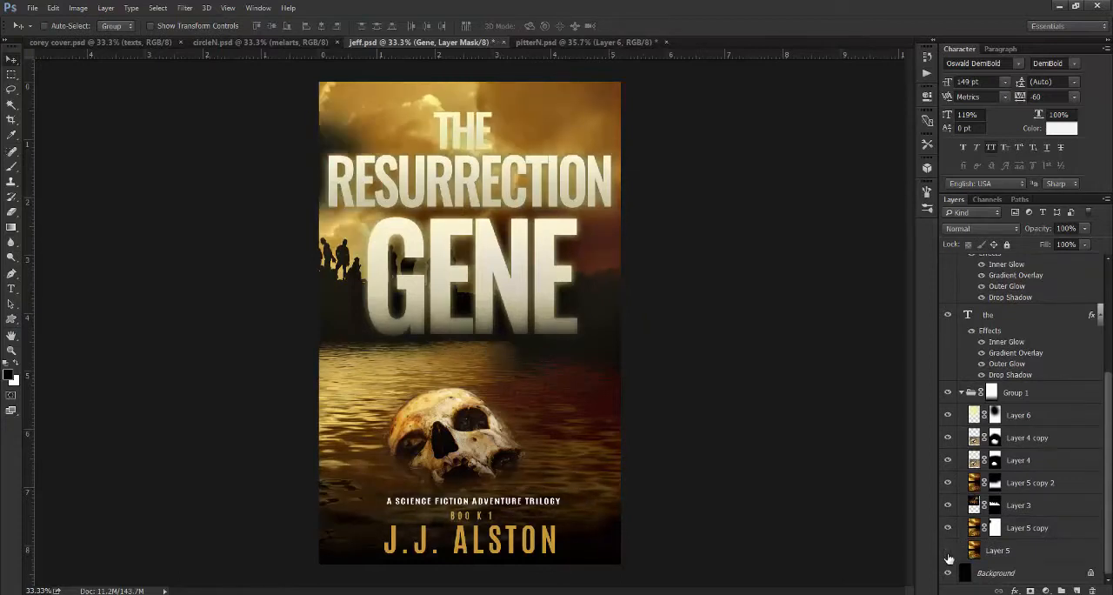
click(948, 552)
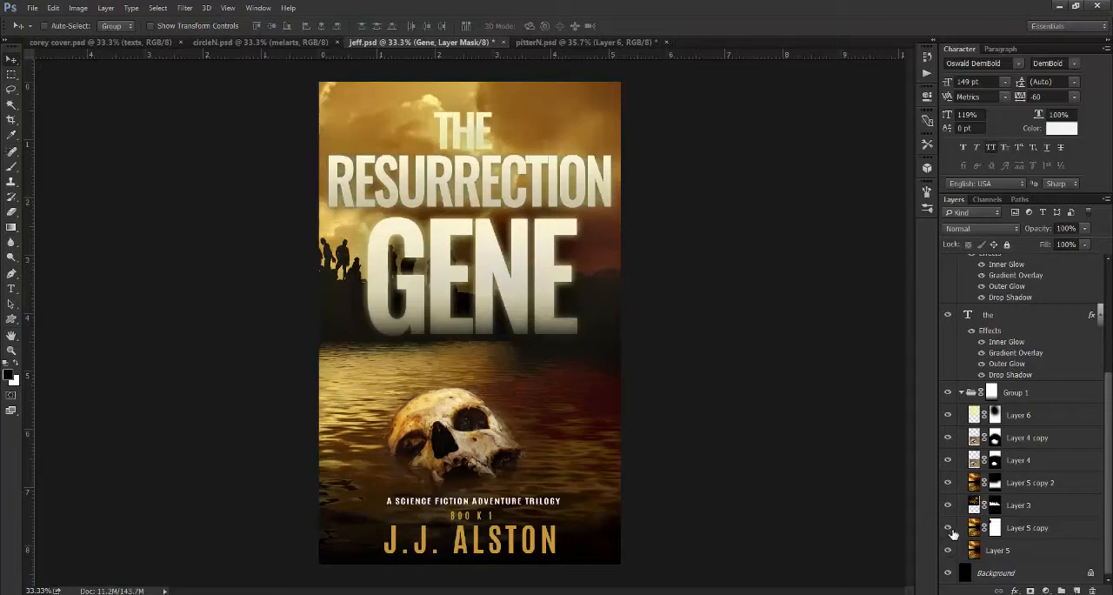
- Disable the layer masks of Layer 4 and Layer 4 copy to view the full skull photo, then re-enable both
shift+click(995, 463)
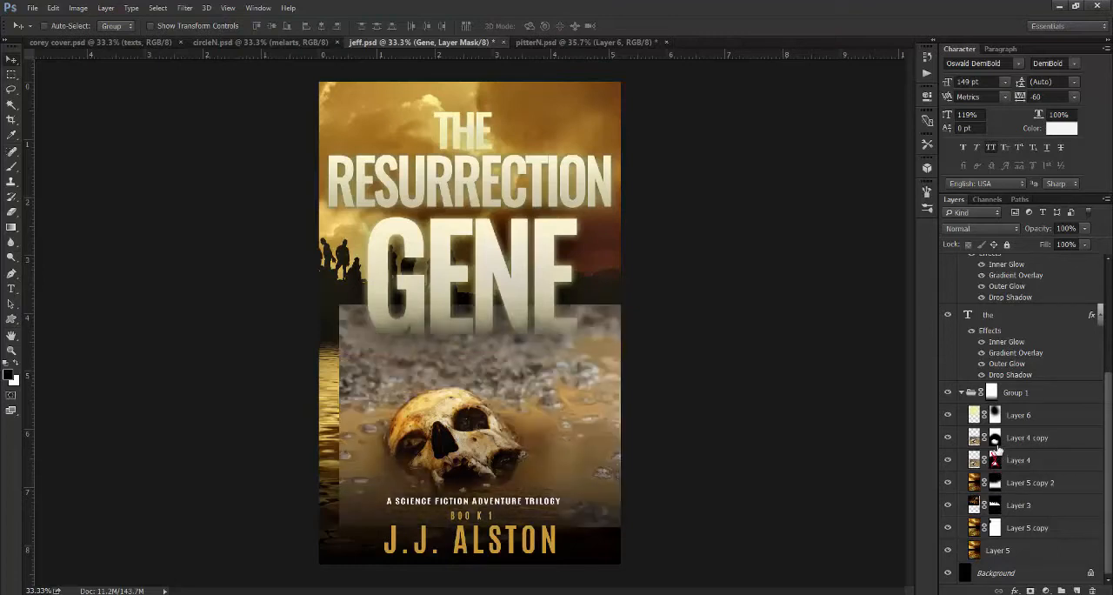
shift+click(995, 438)
shift+click(996, 440)
shift+click(996, 465)
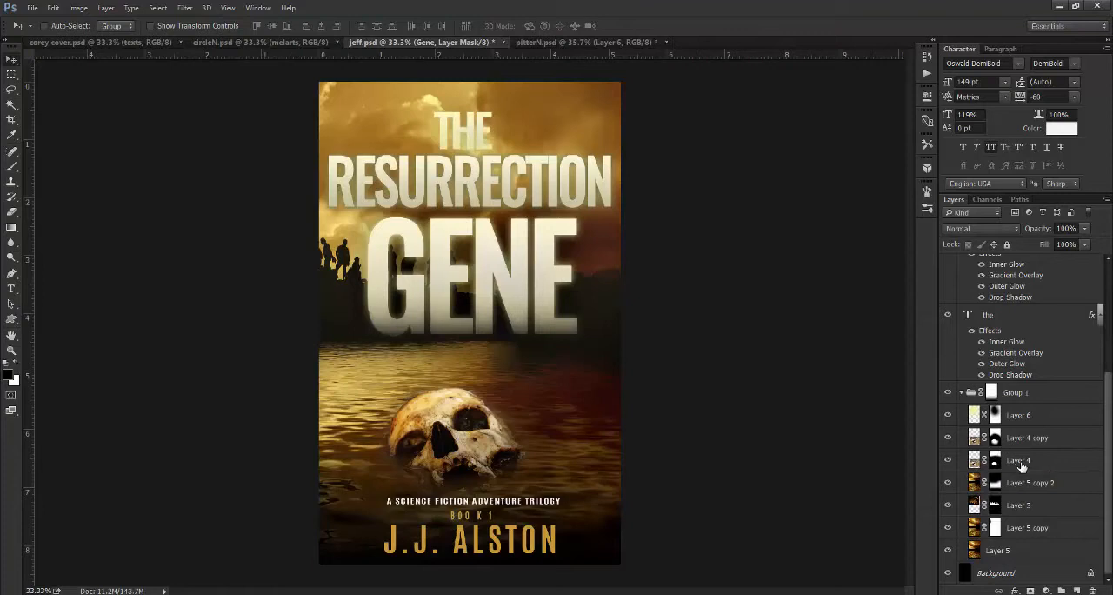
- Try blend modes on Layer 4 copy, from Normal through Darker Color and Overlay to Linear Light, to compare the skull's look
click(1022, 467)
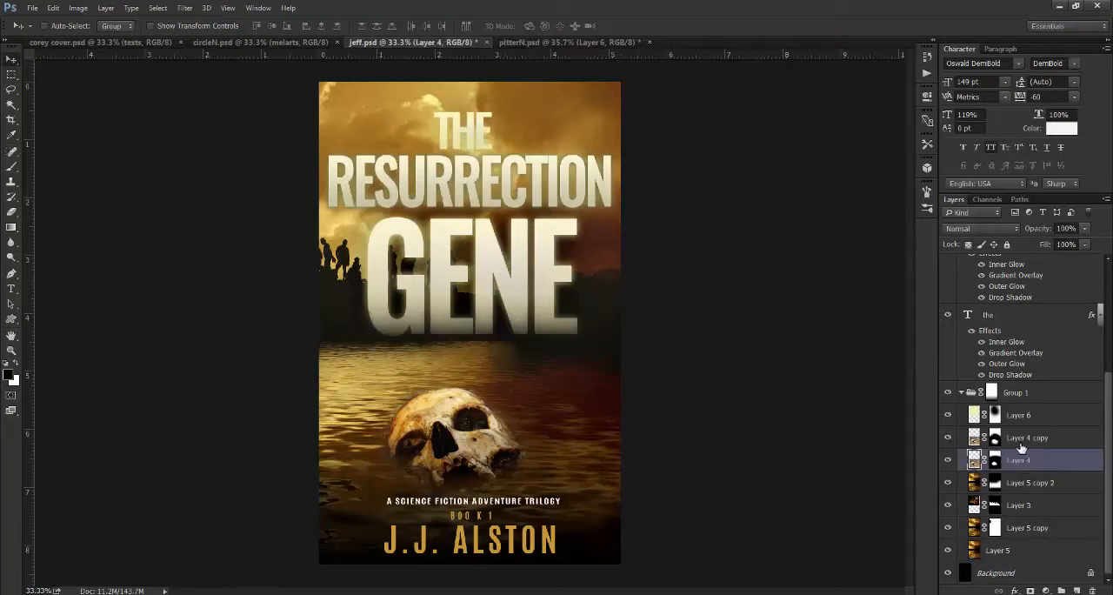
click(1020, 445)
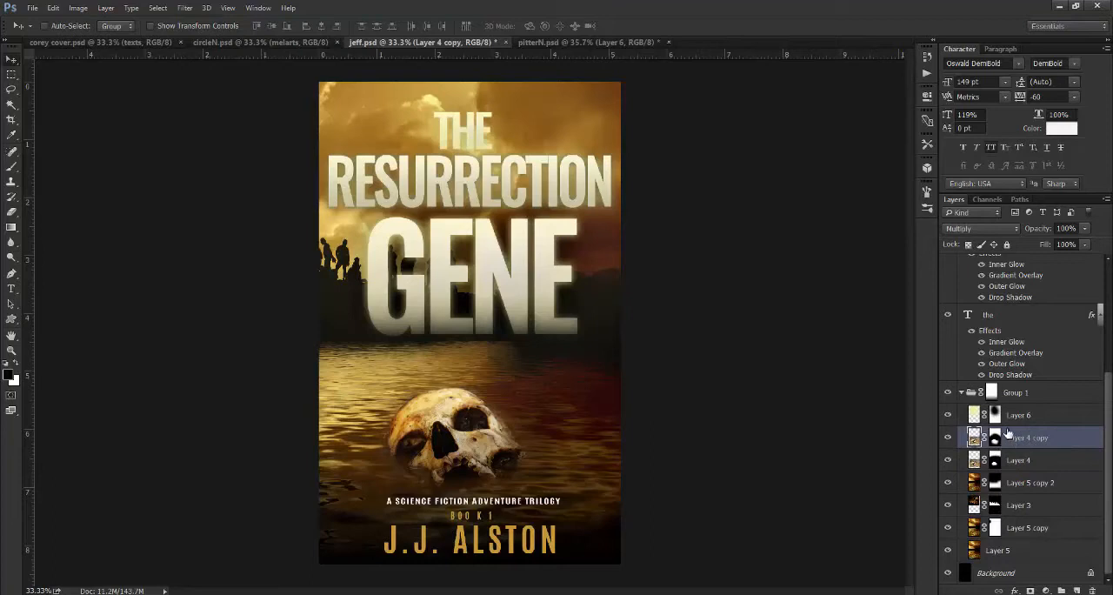
click(985, 229)
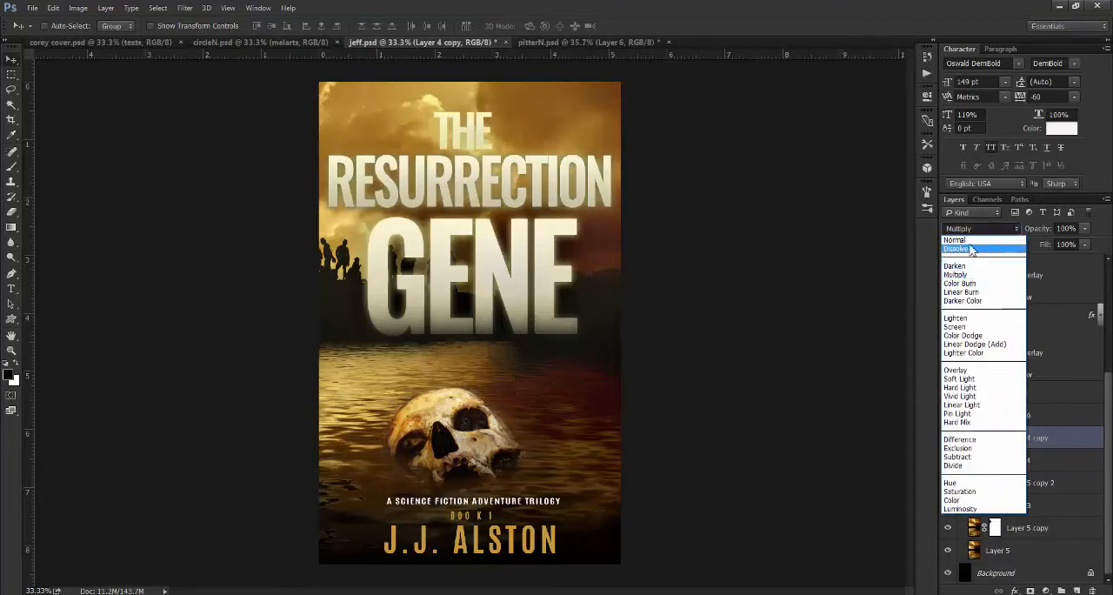
click(968, 240)
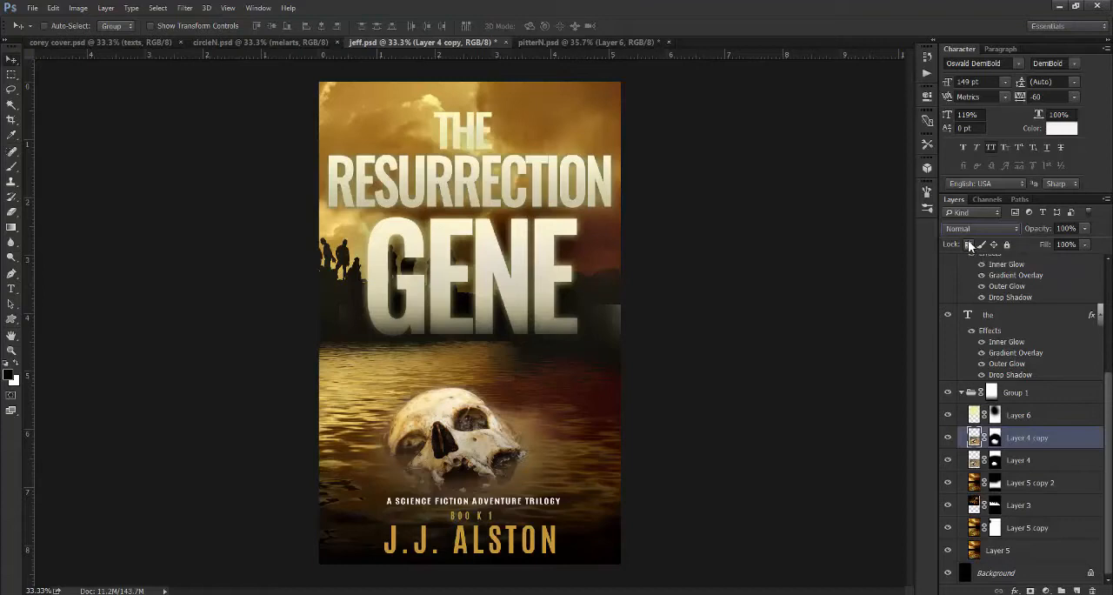
key(shift+plus)
key(shift+plus)
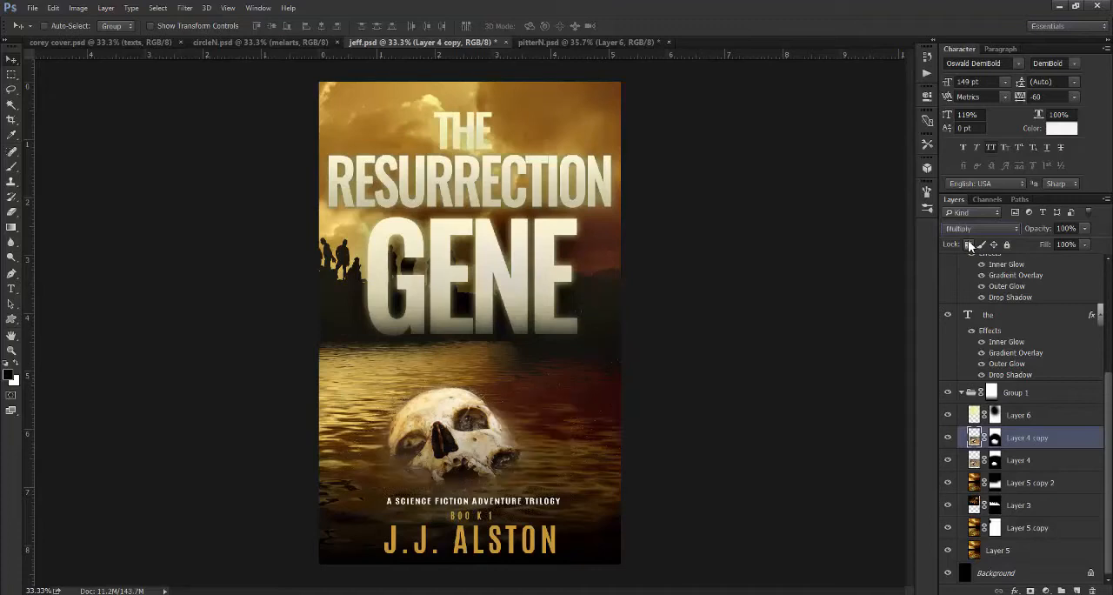
key(shift+plus)
key(shift+plus)
key(shift+plus)
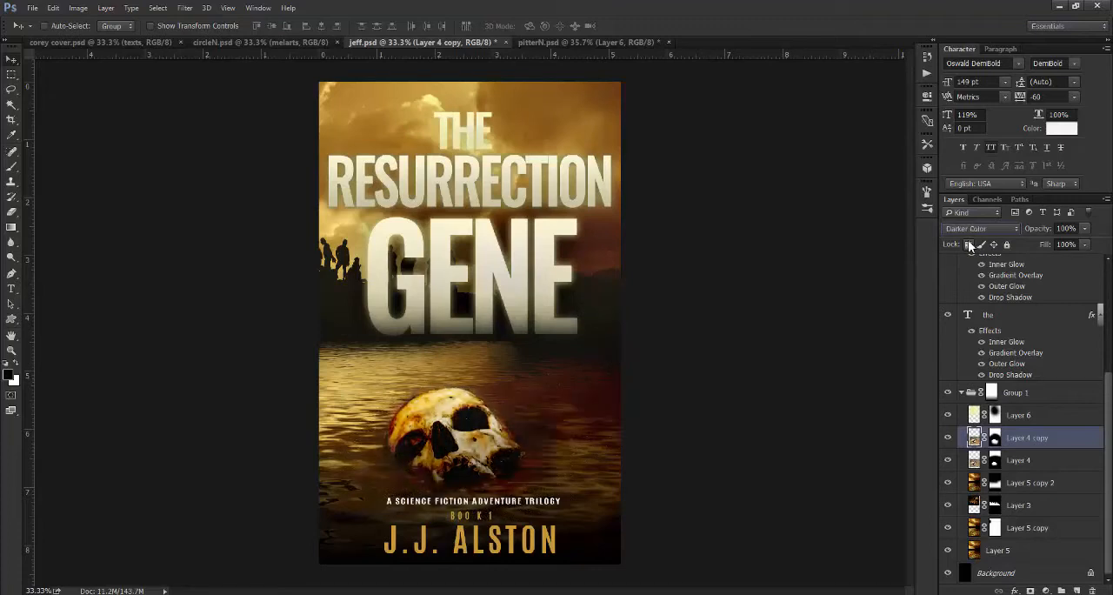
key(shift+plus)
key(shift+plus)
key(shift+plus)
key(shift+plus)
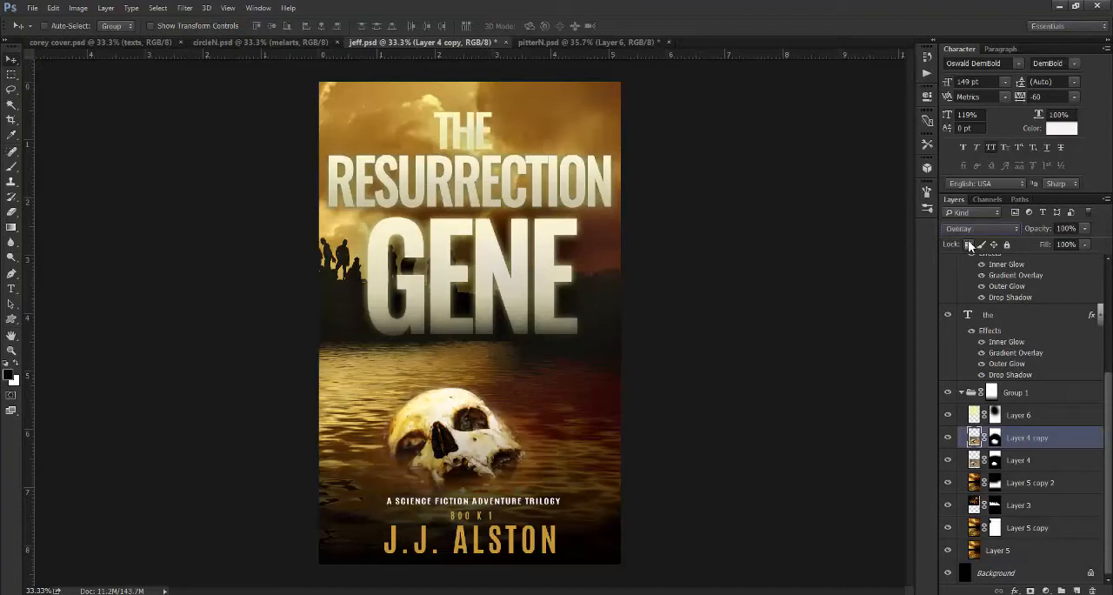
key(shift+plus)
key(shift+plus)
key(shift+plus)
key(shift+plus)
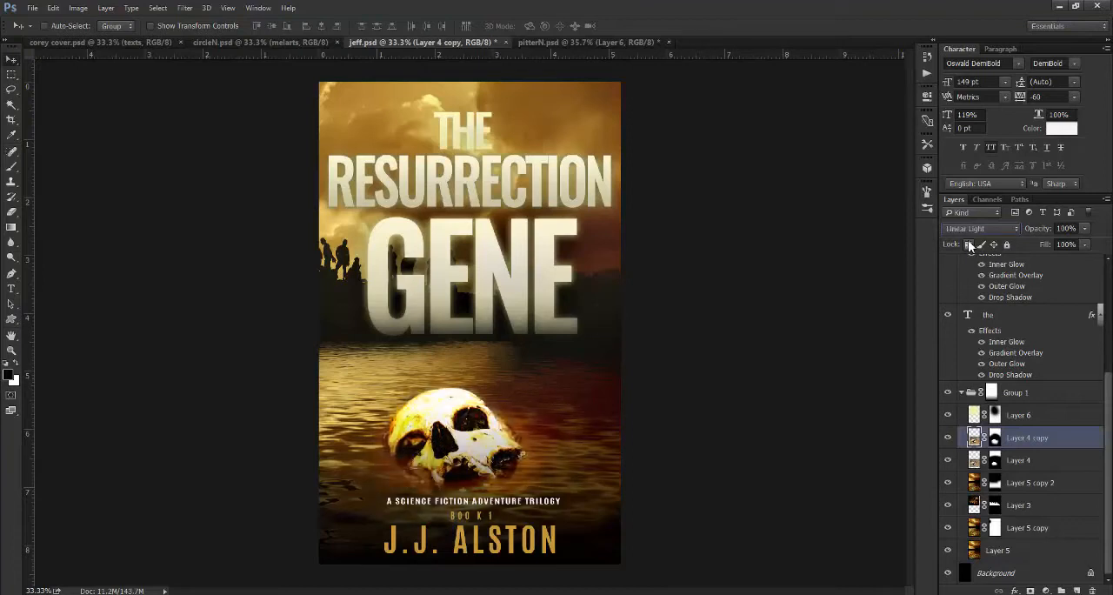
- Return the blend mode of Layer 4 copy to Multiply
key(Up)
key(Up)
key(Up)
key(Up)
key(Up)
key(Up)
key(Up)
key(Up)
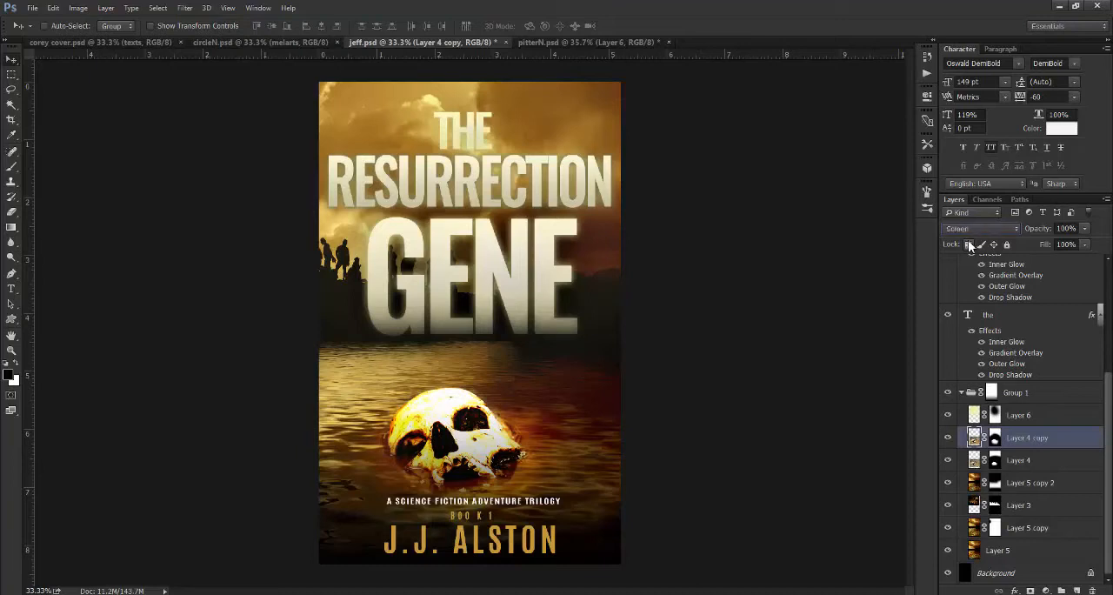
key(Up)
key(Up)
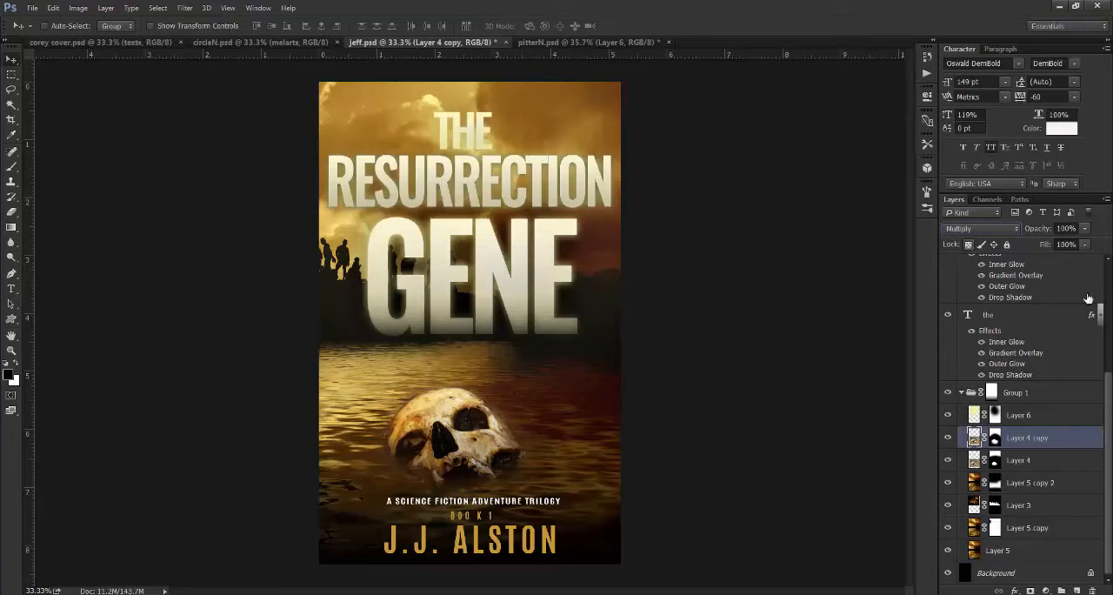
scroll(1111, 396, up, 5)
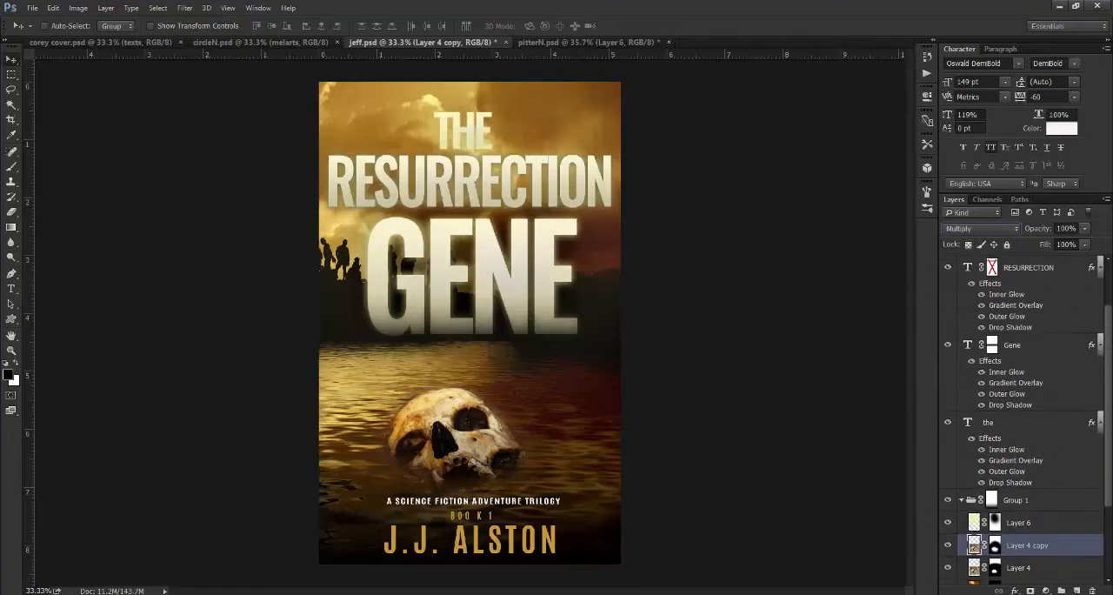
- Toggle the Gene text layer and its layer effects off and on to compare the title with and without them
drag(1108, 393, 1108, 392)
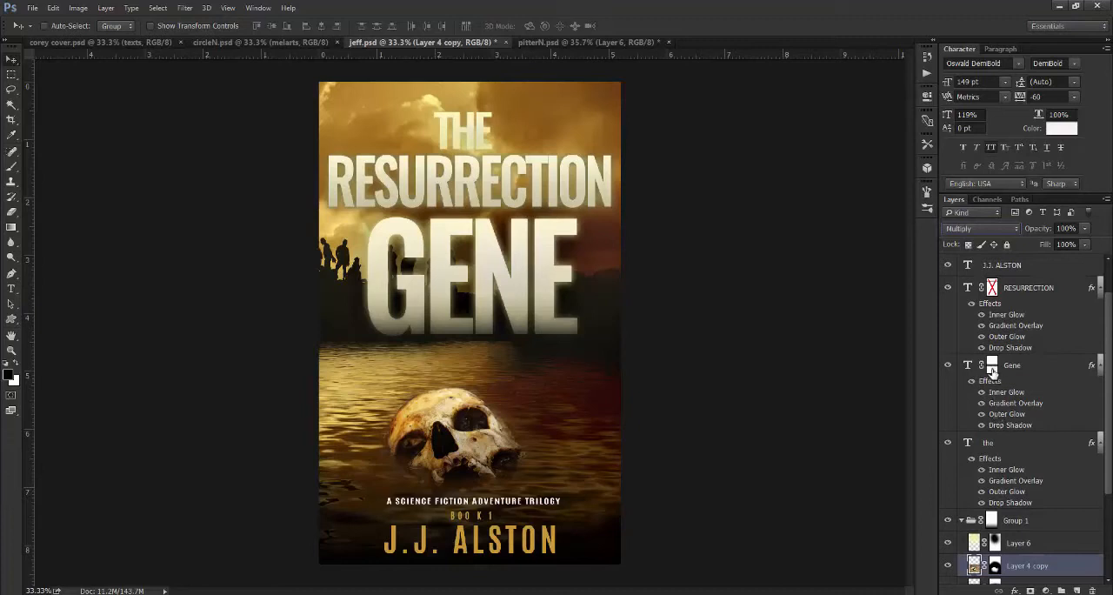
click(949, 366)
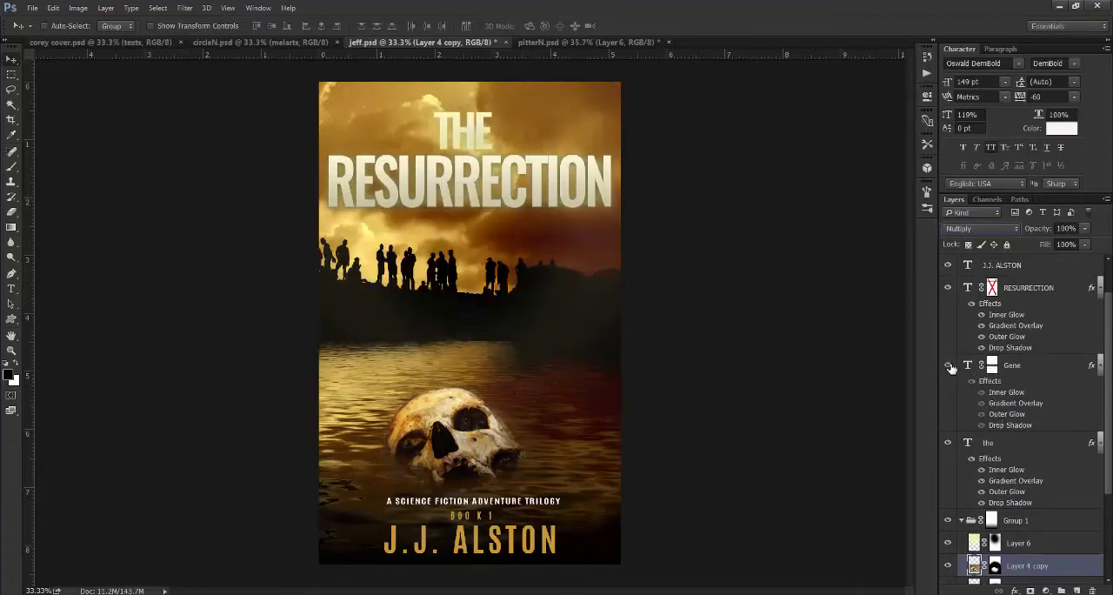
click(950, 366)
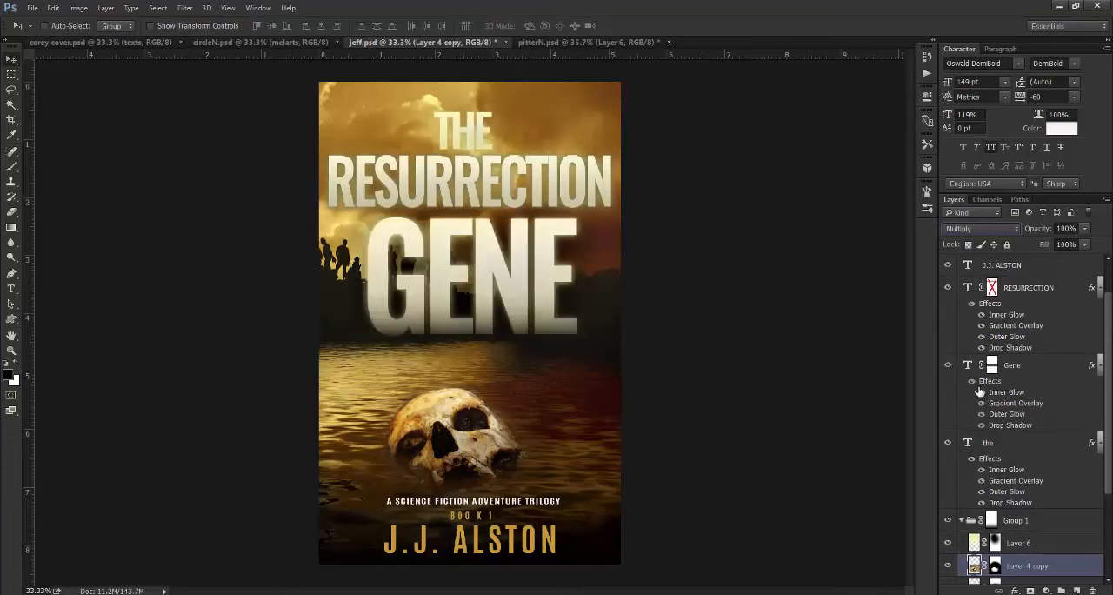
click(979, 393)
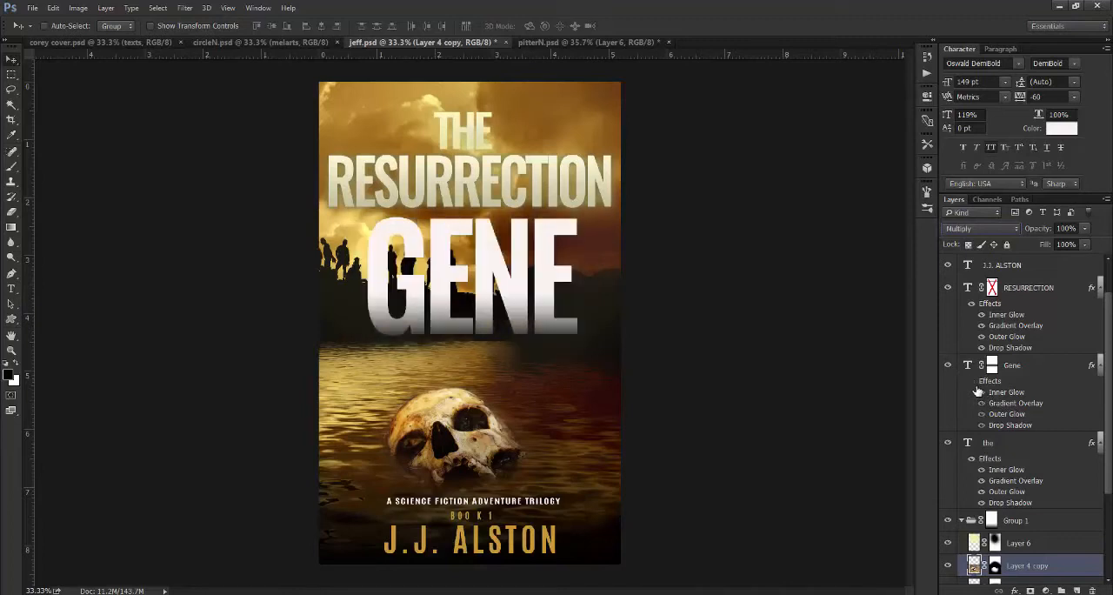
click(980, 392)
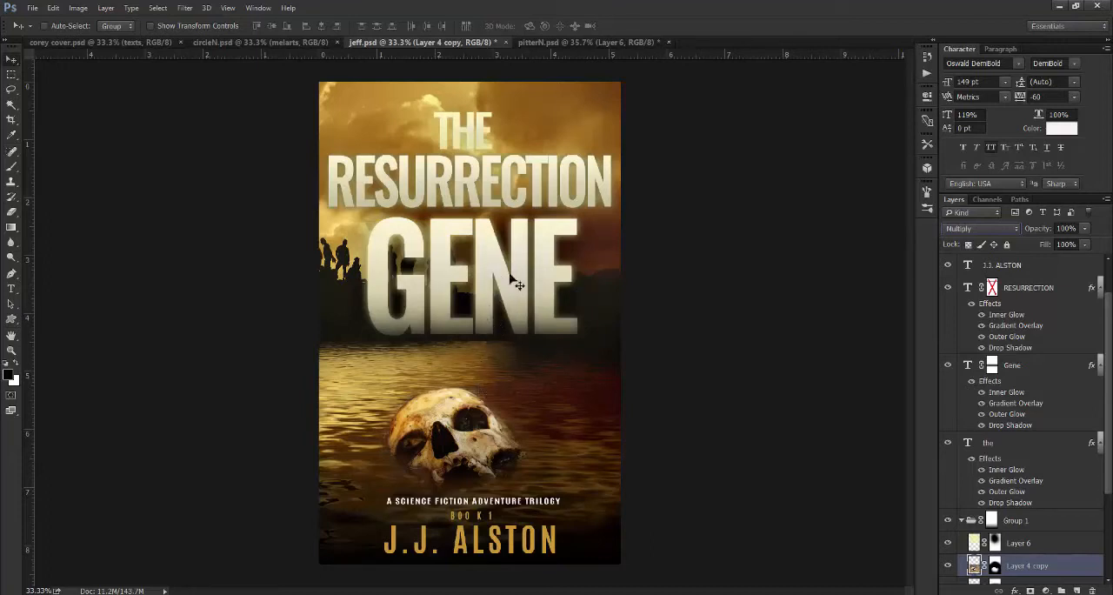
- Review the Inner Glow, Gradient Overlay, Outer Glow and Drop Shadow settings in the Gene text layer's style
double_click(1009, 392)
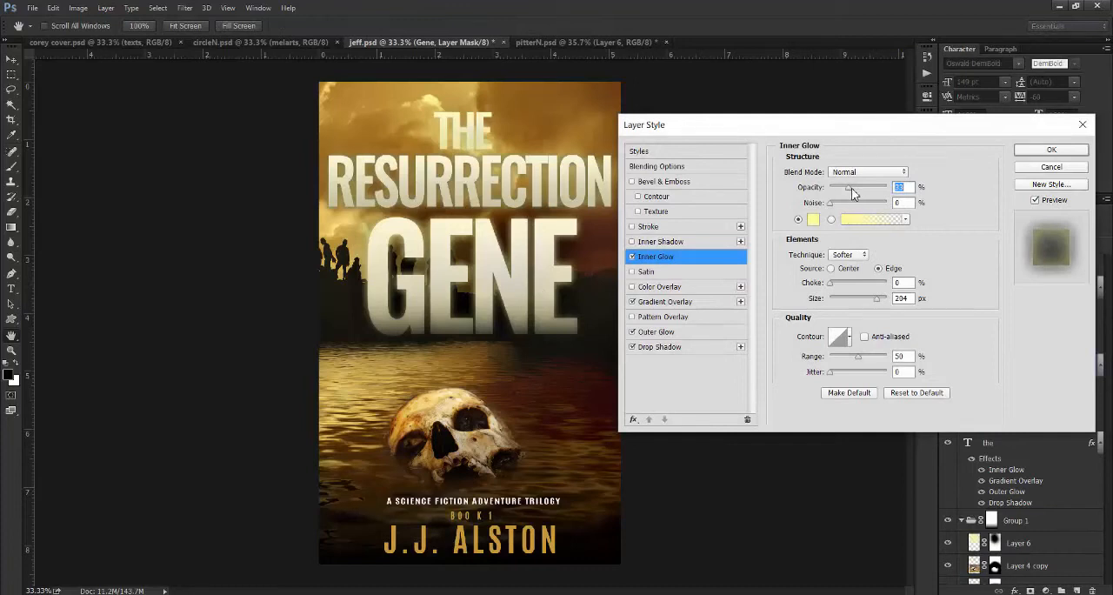
click(651, 309)
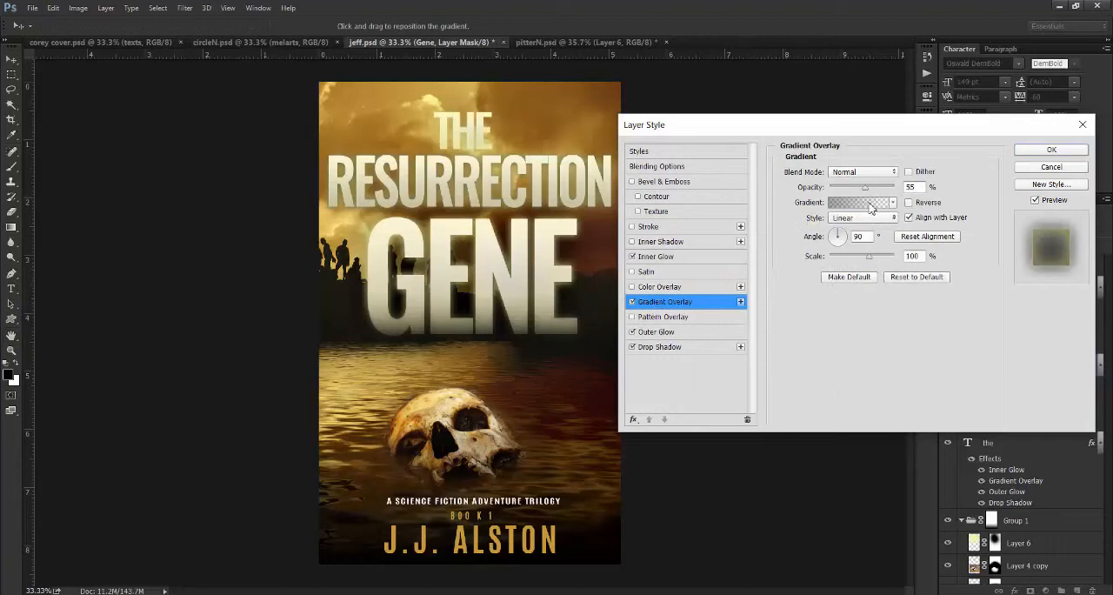
click(666, 334)
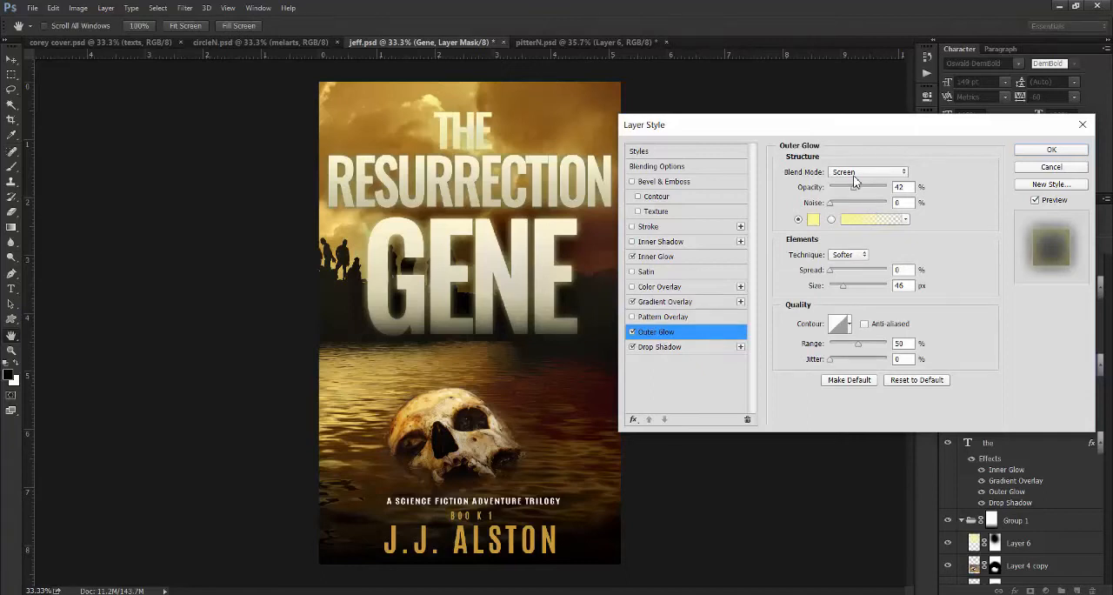
click(659, 347)
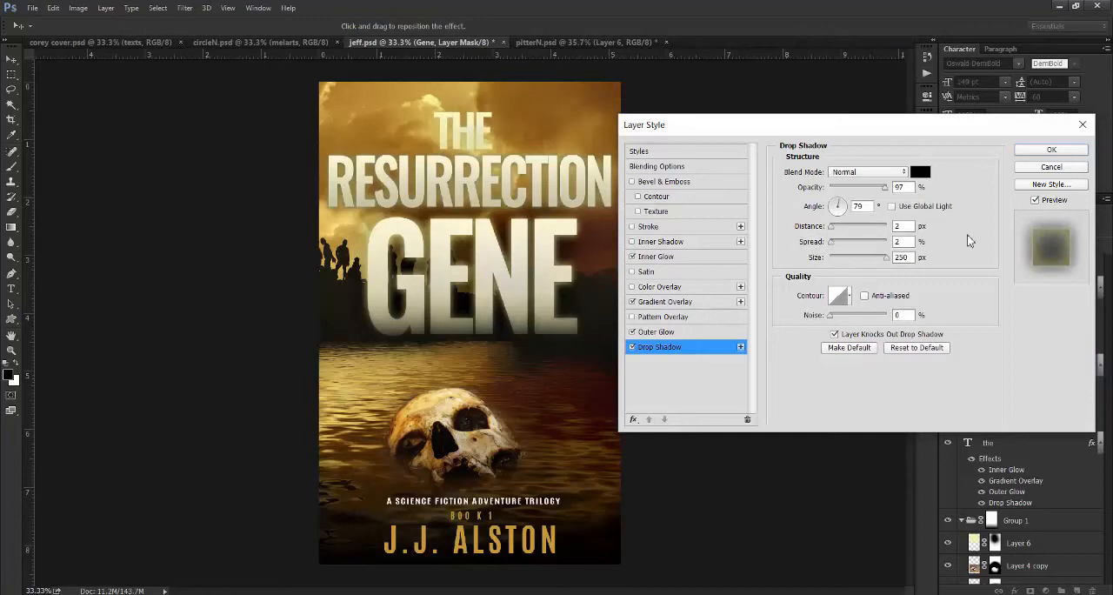
click(1048, 150)
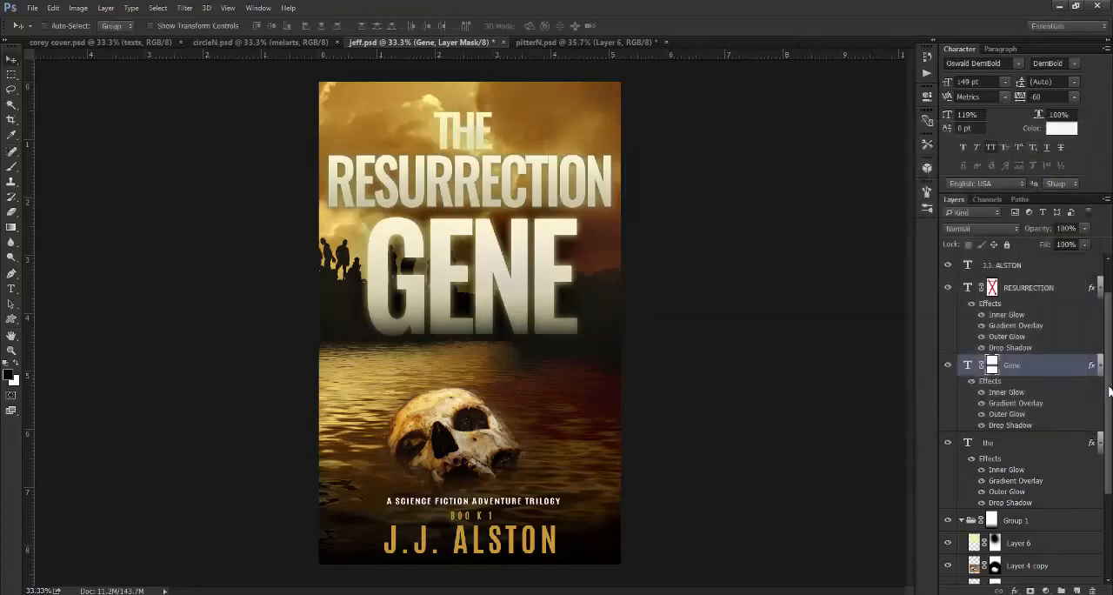
- Toggle the visibility of Layer 3 repeatedly to examine what it adds behind the title, leaving it shown
scroll(1098, 498, down, 3)
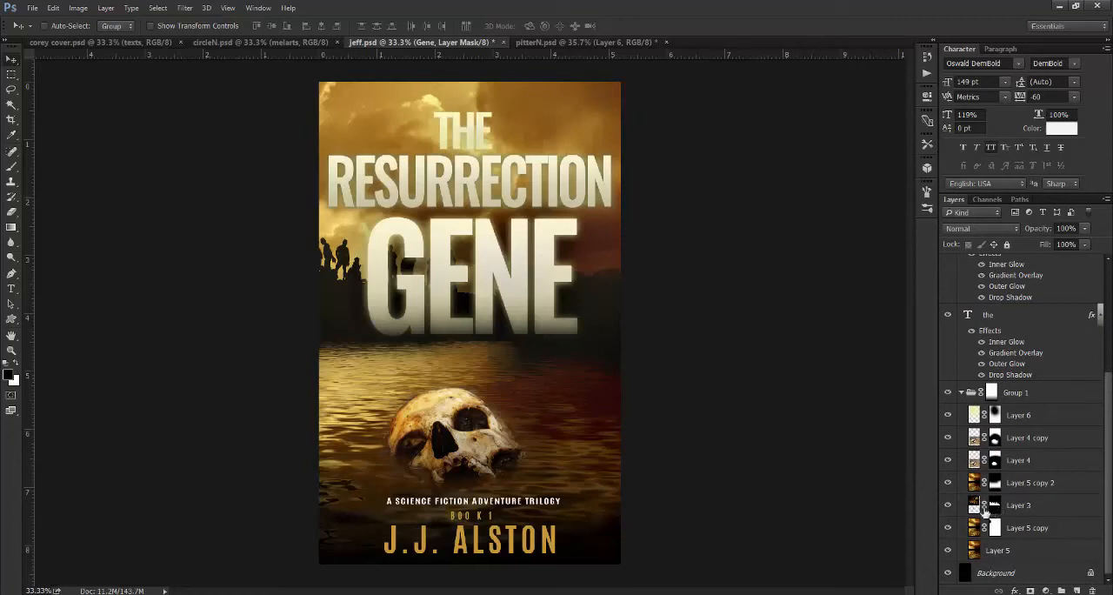
click(947, 505)
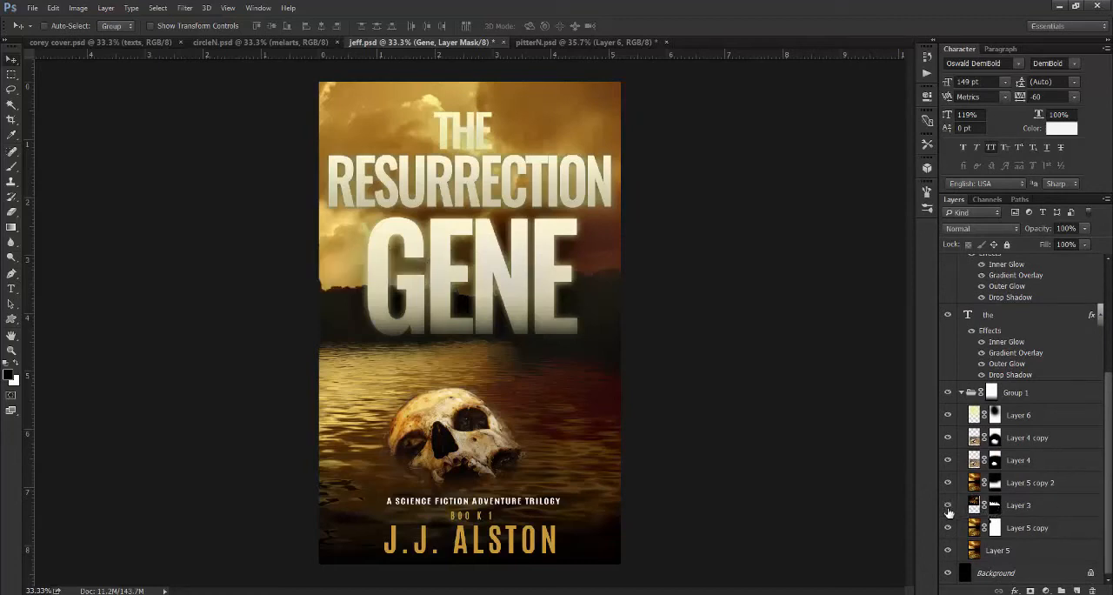
click(948, 507)
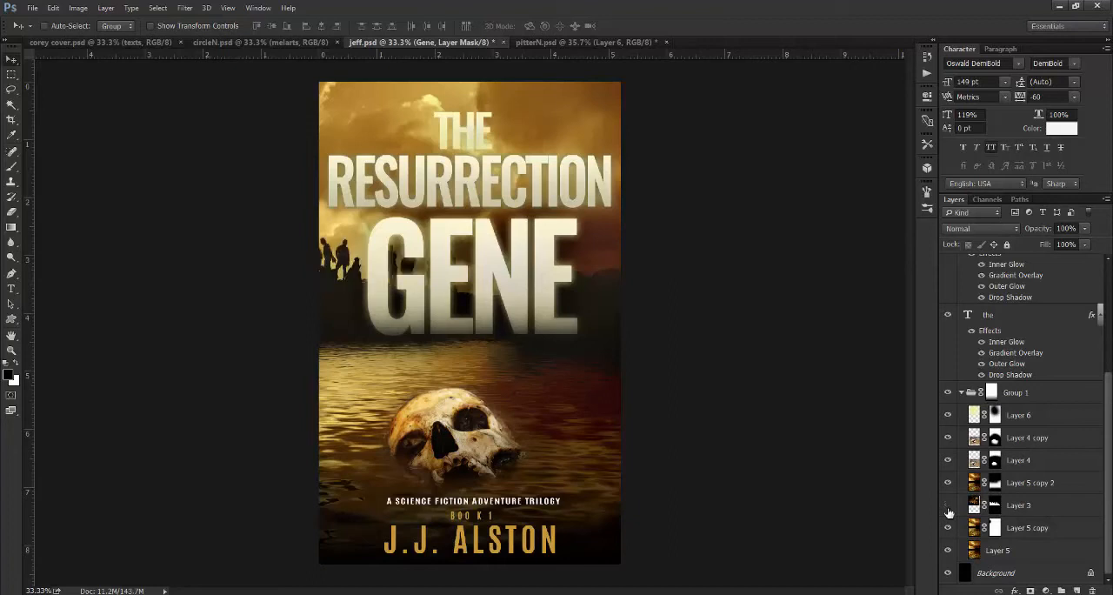
click(948, 507)
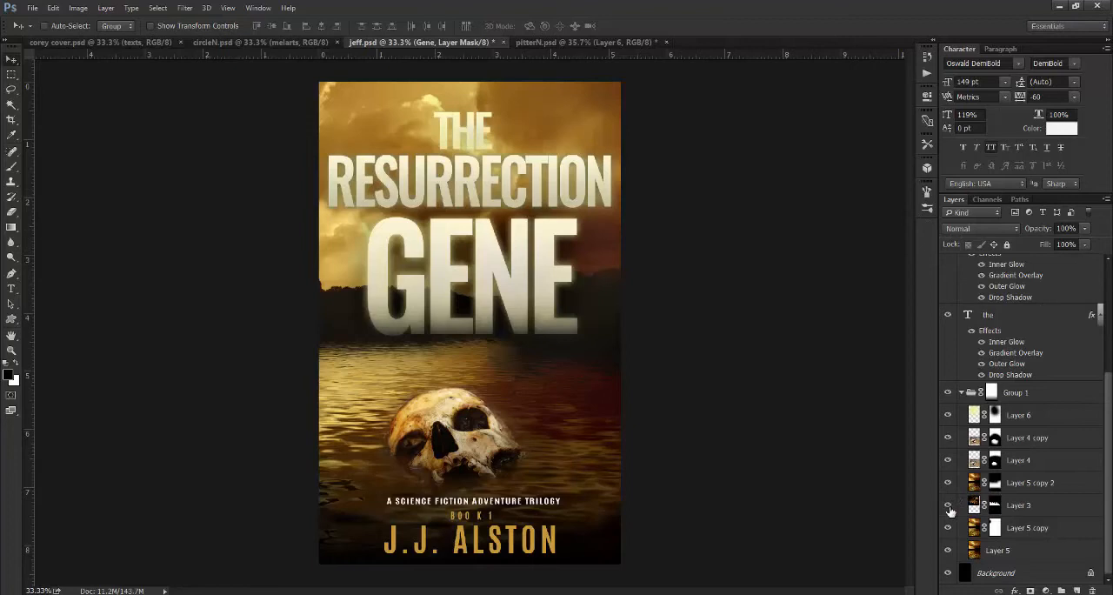
click(947, 507)
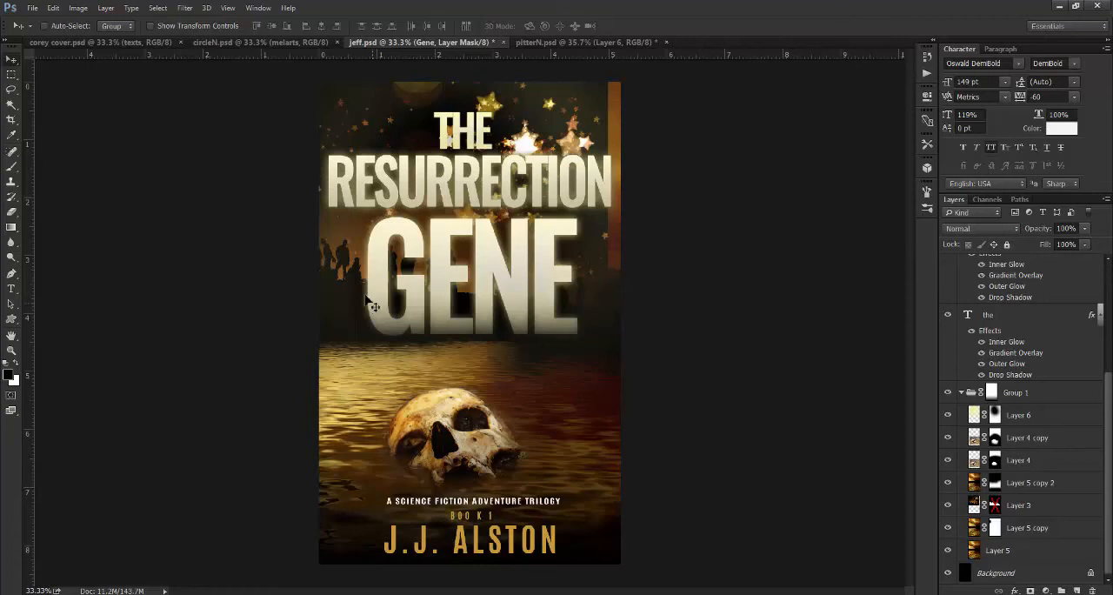
- Switch to the circleN.psd cover and expand its COVER group and the nested Group 1
click(268, 42)
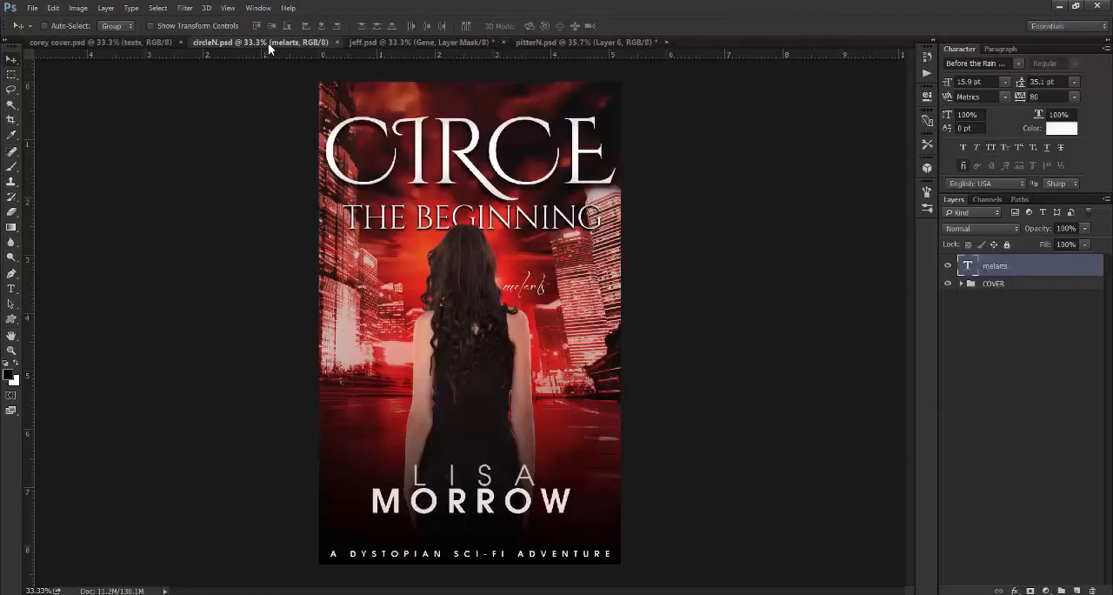
click(961, 283)
click(972, 370)
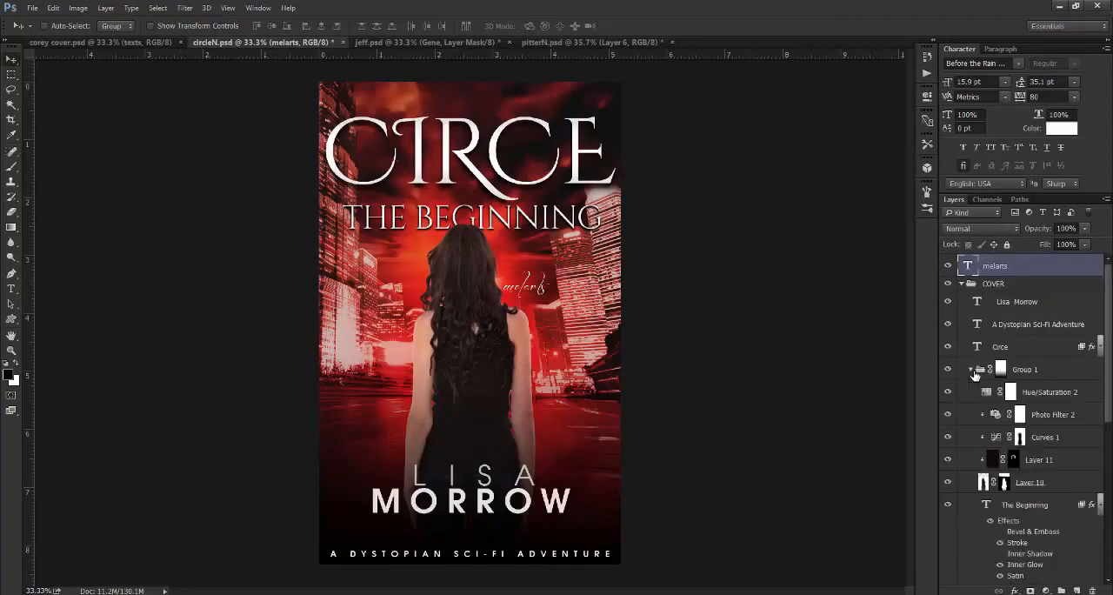
- Hide Layer 11, Curves 1, Photo Filter 2 and Hue/Saturation 2, and toggle Layer 10 to examine the unadjusted woman
click(949, 461)
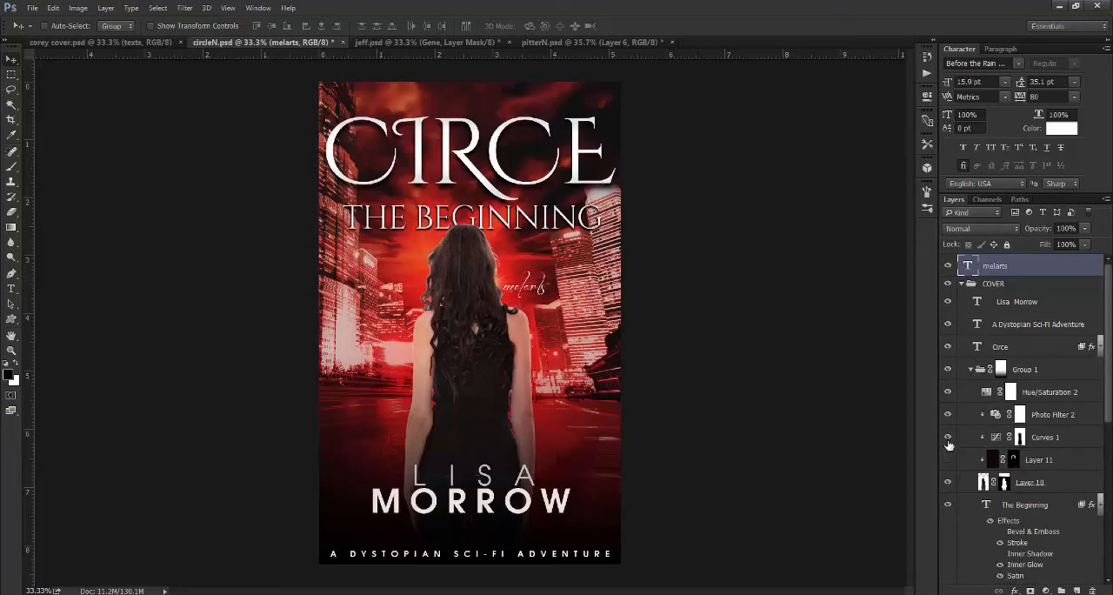
click(949, 440)
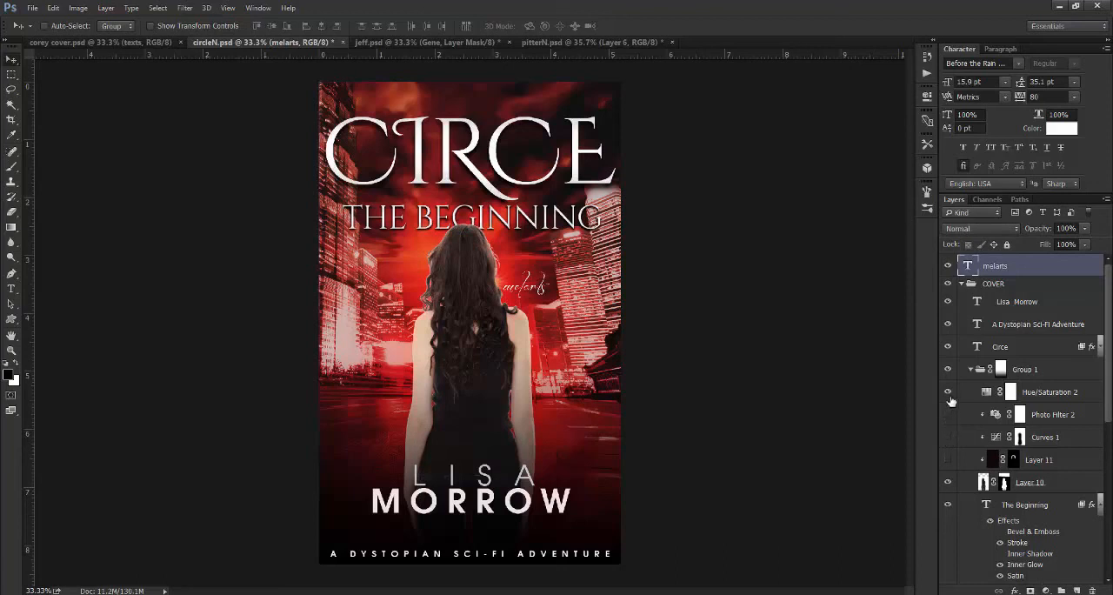
click(950, 398)
click(949, 483)
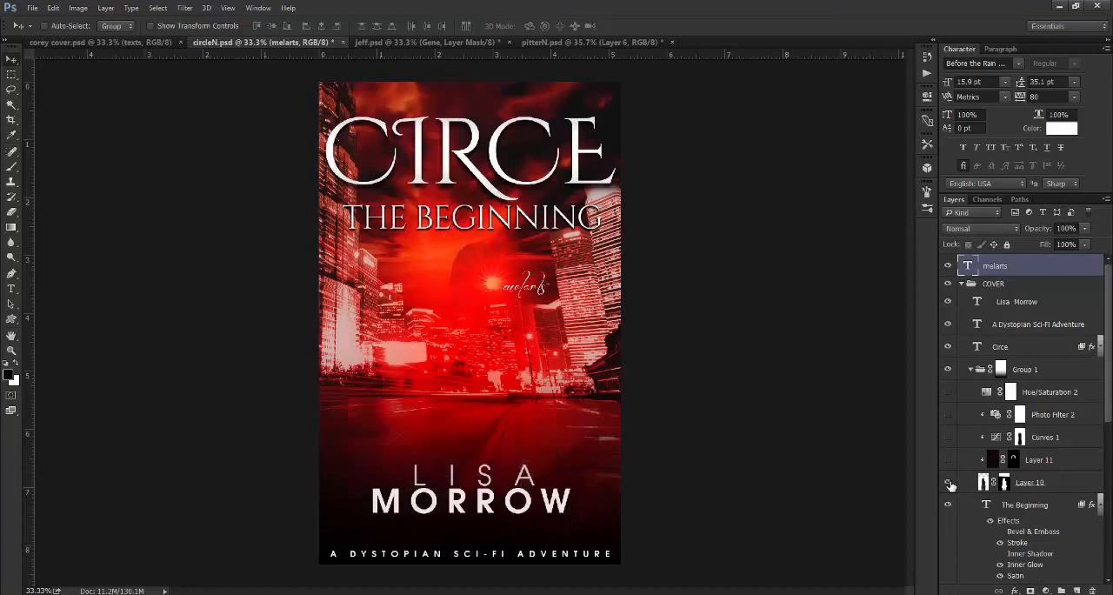
click(949, 483)
- Hide the red glow layers Layer 7 and Layer 4, and select each one to check its blend mode
scroll(988, 405, down, 5)
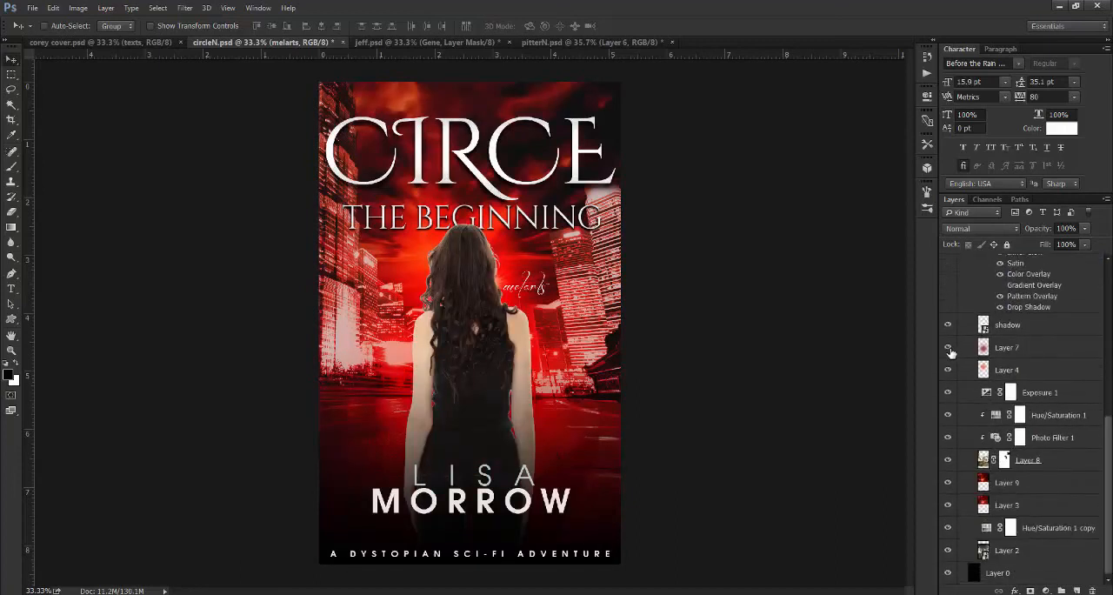
click(949, 349)
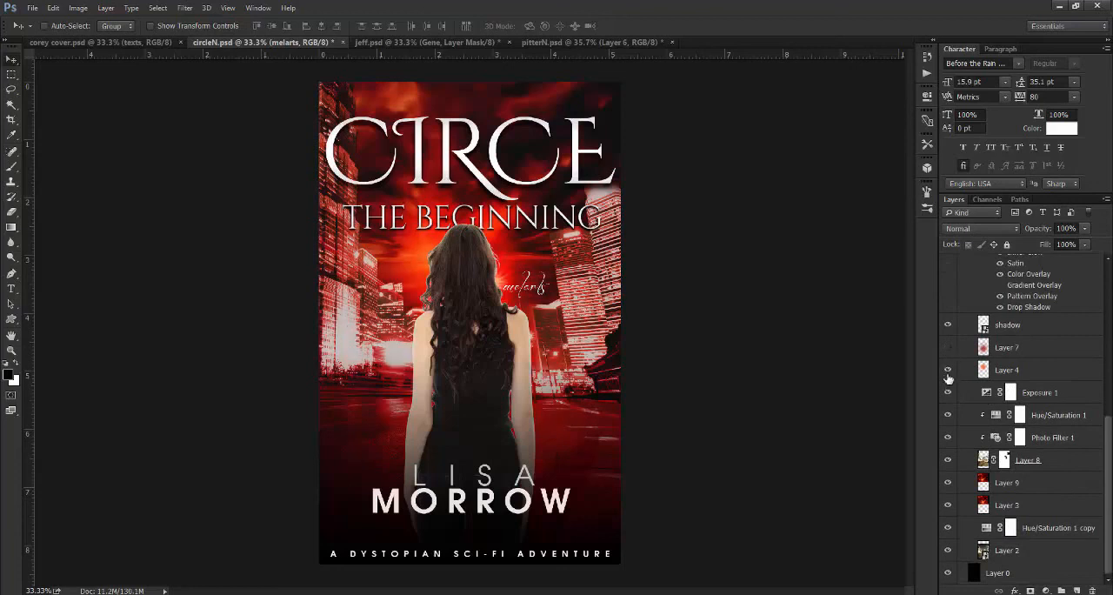
click(948, 372)
click(1011, 356)
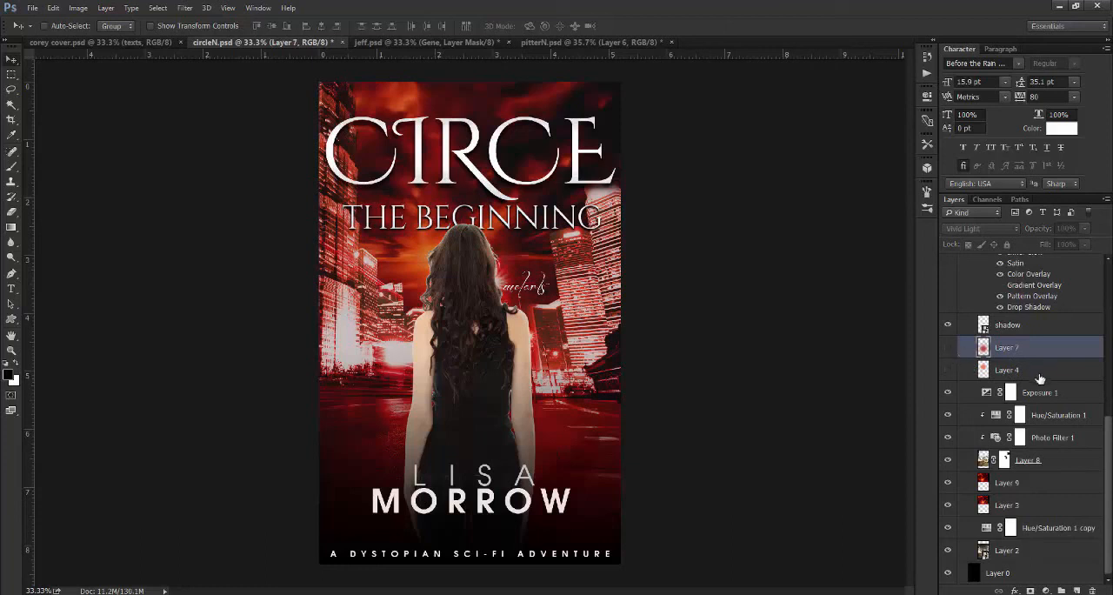
click(1035, 373)
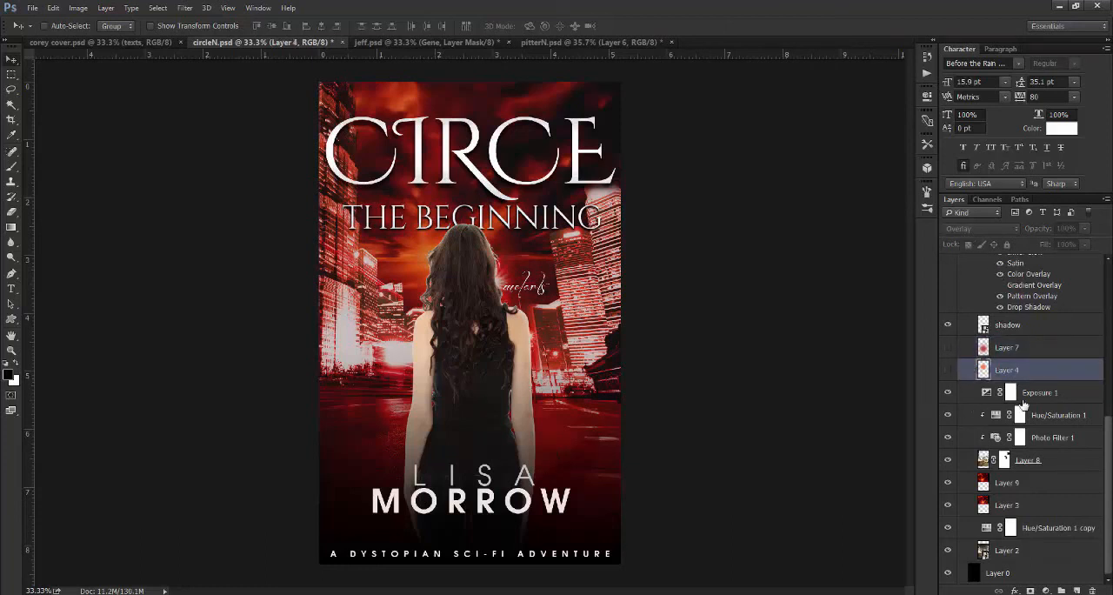
- Hide the Photo Filter 1, Hue/Saturation 1 and Exposure 1 adjustments above Layer 8
click(946, 440)
click(949, 418)
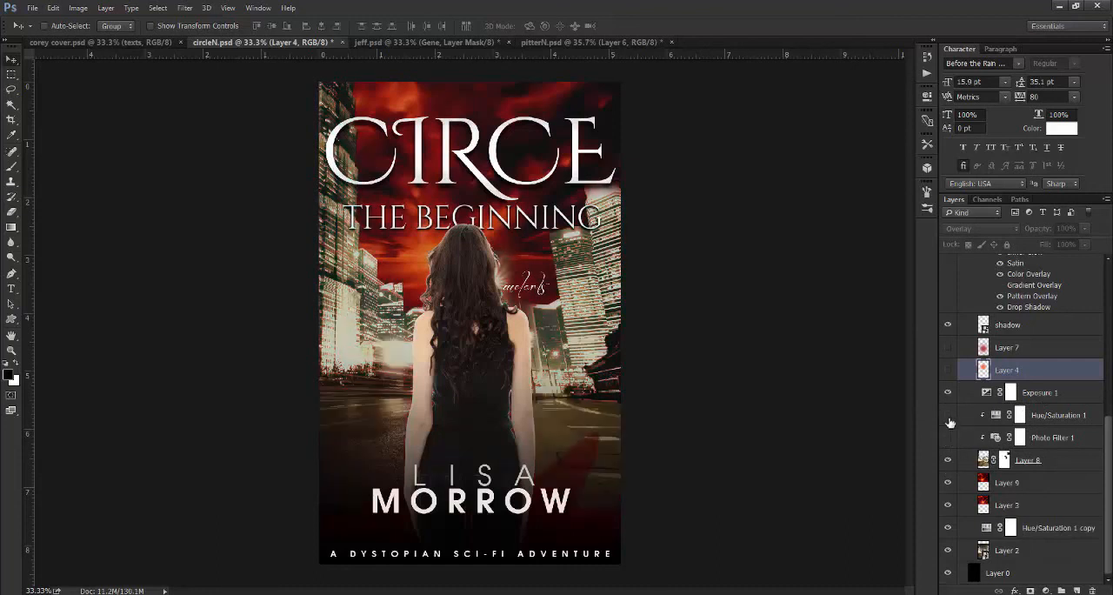
click(949, 393)
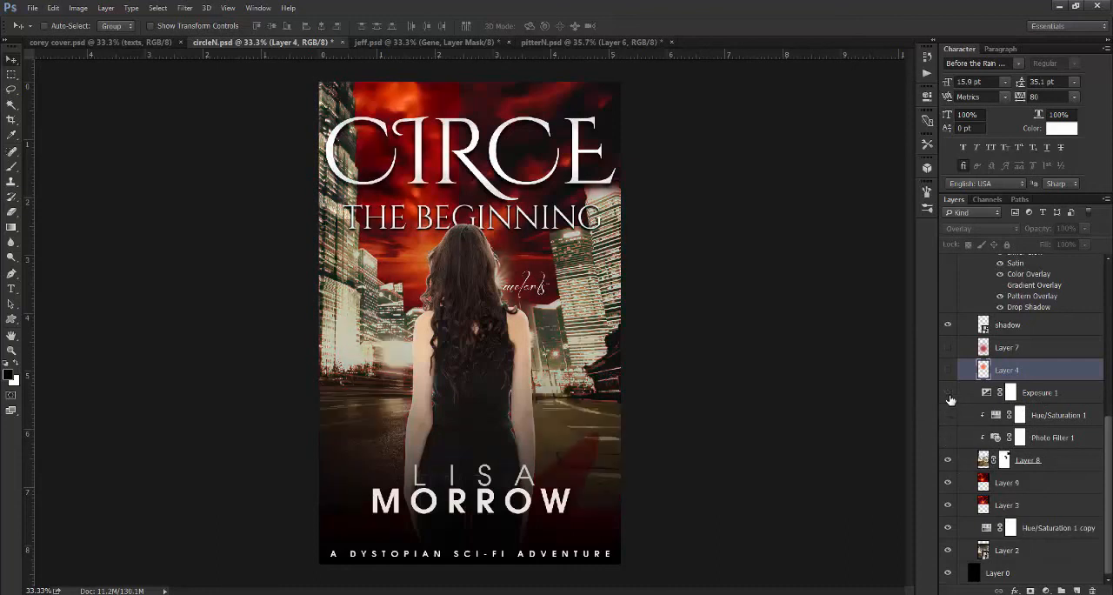
- Hide Layer 8, Layer 9, Layer 3, Hue/Saturation 1 copy and Layer 2, leaving only the black Layer 0 behind the woman
click(948, 461)
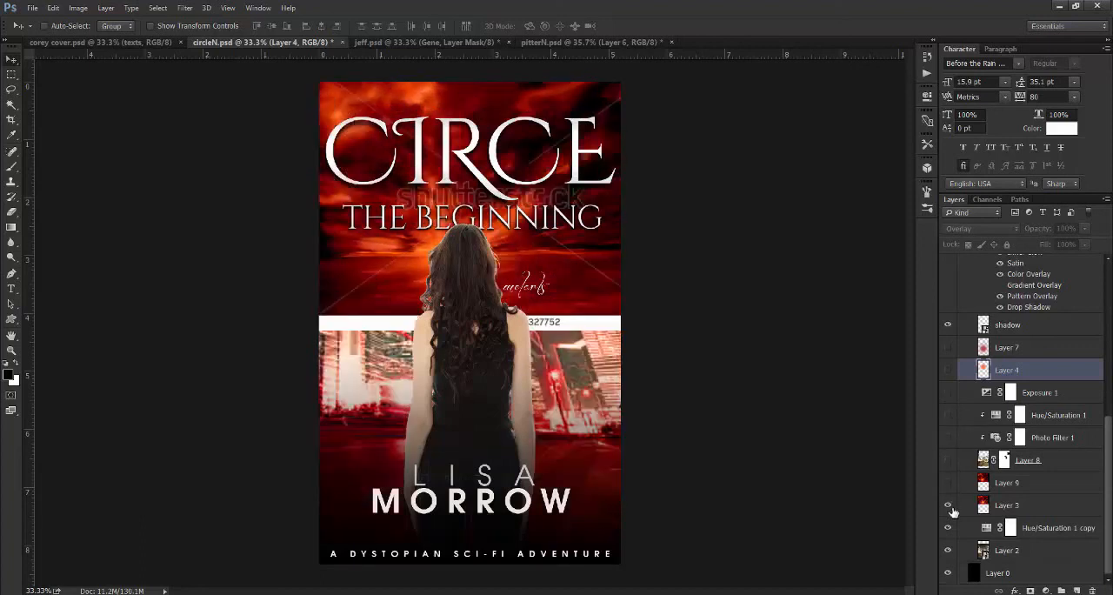
click(948, 508)
click(948, 527)
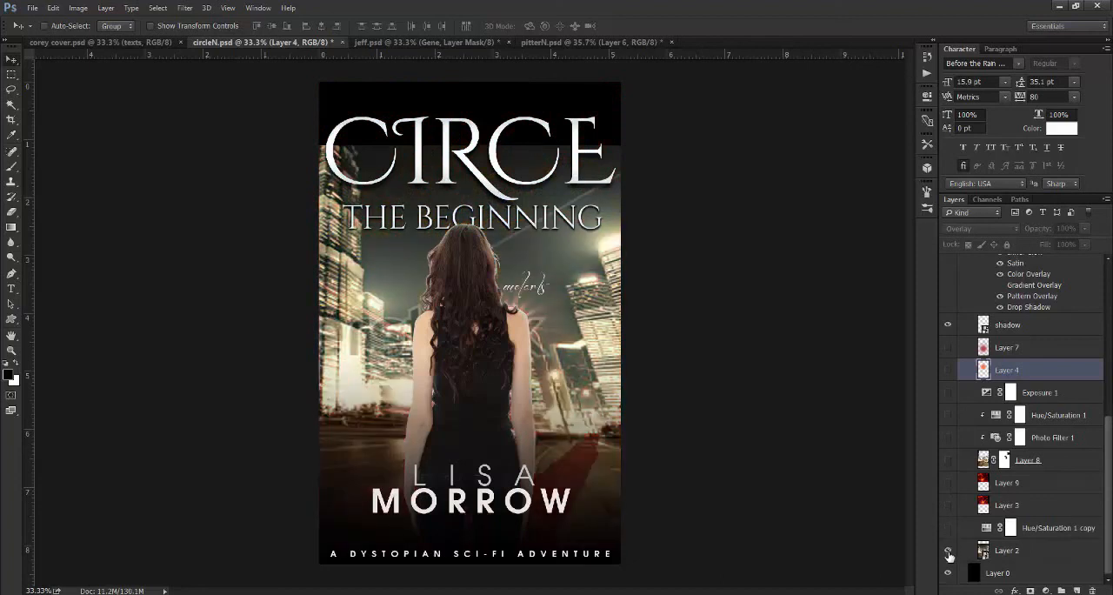
click(948, 552)
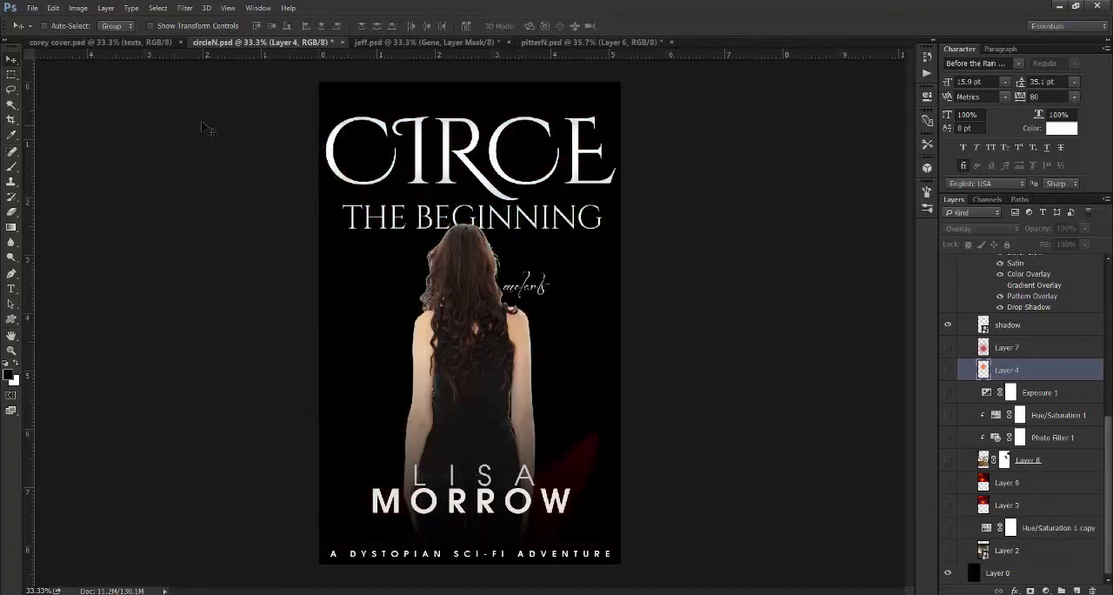
- Switch to corey cover.psd, expand the man dark group and hide the whole group
click(150, 42)
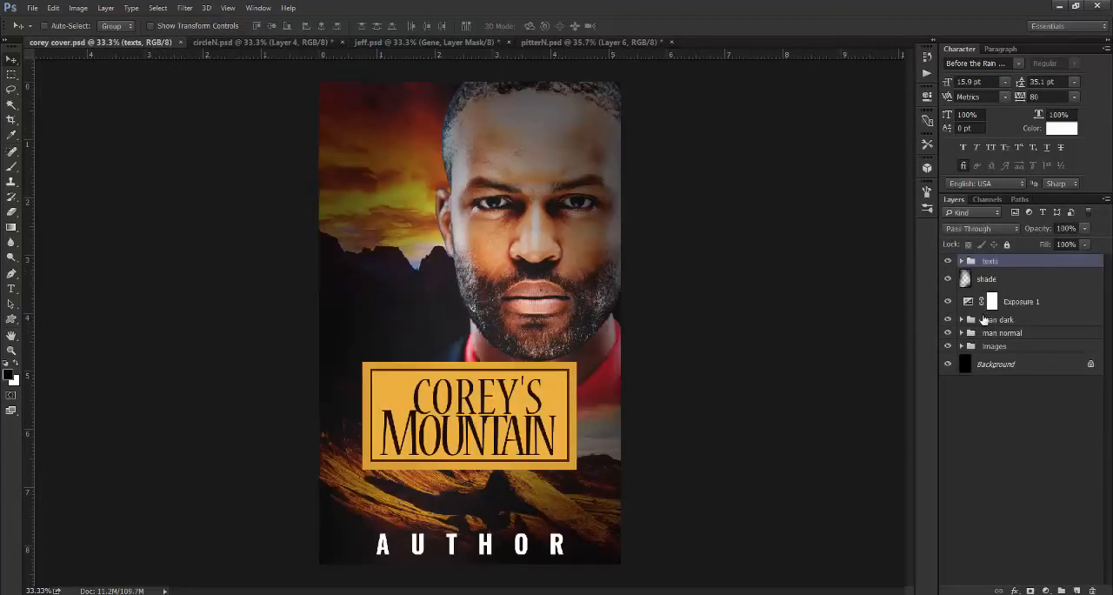
click(961, 320)
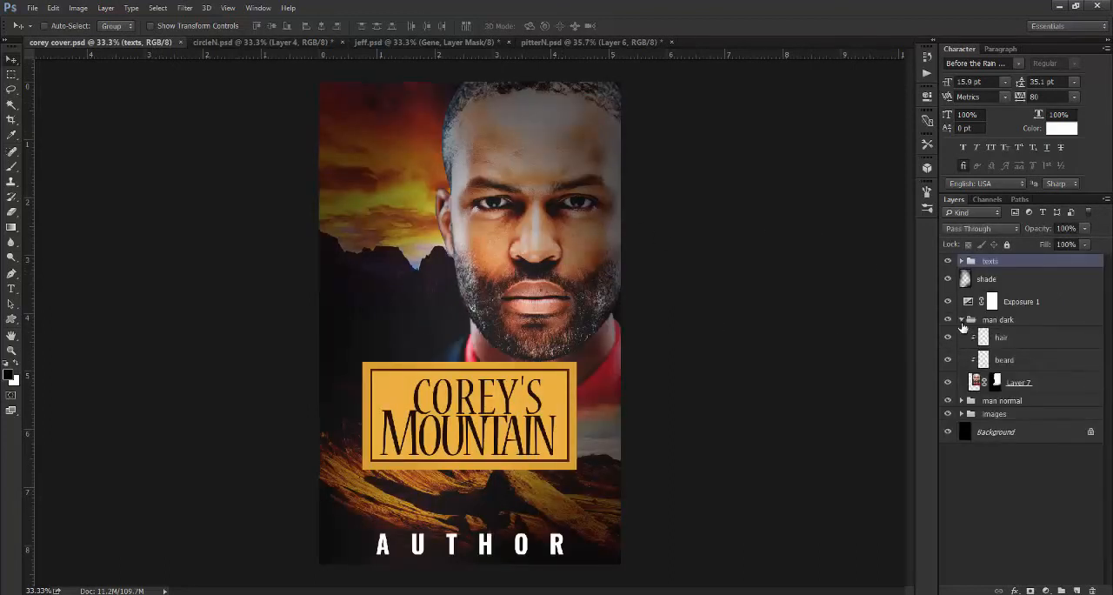
click(948, 320)
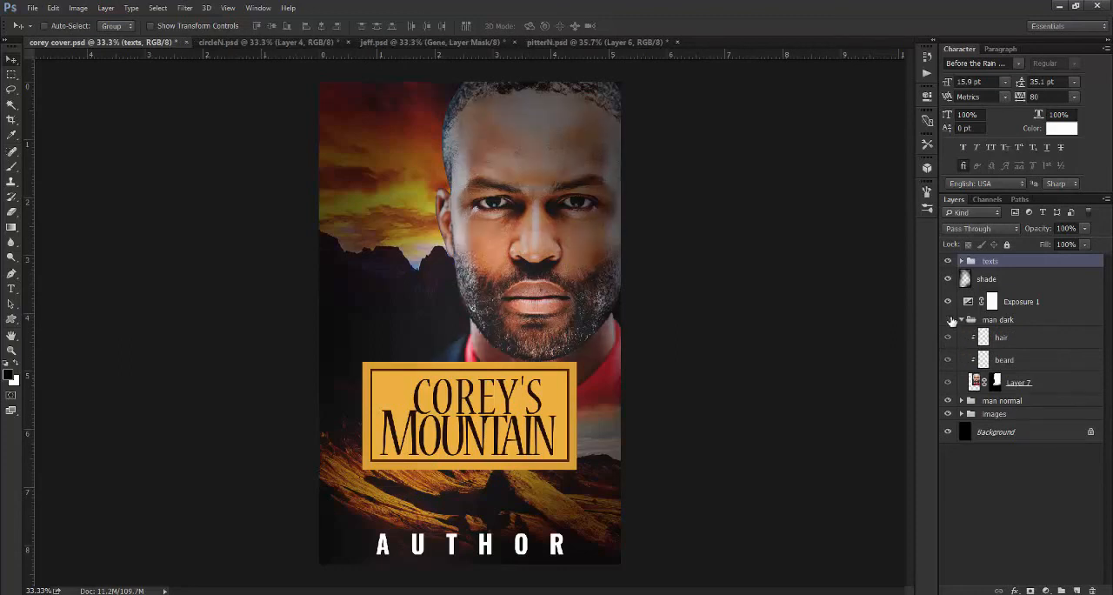
- Expand the man normal group and hide its hair layer
click(965, 402)
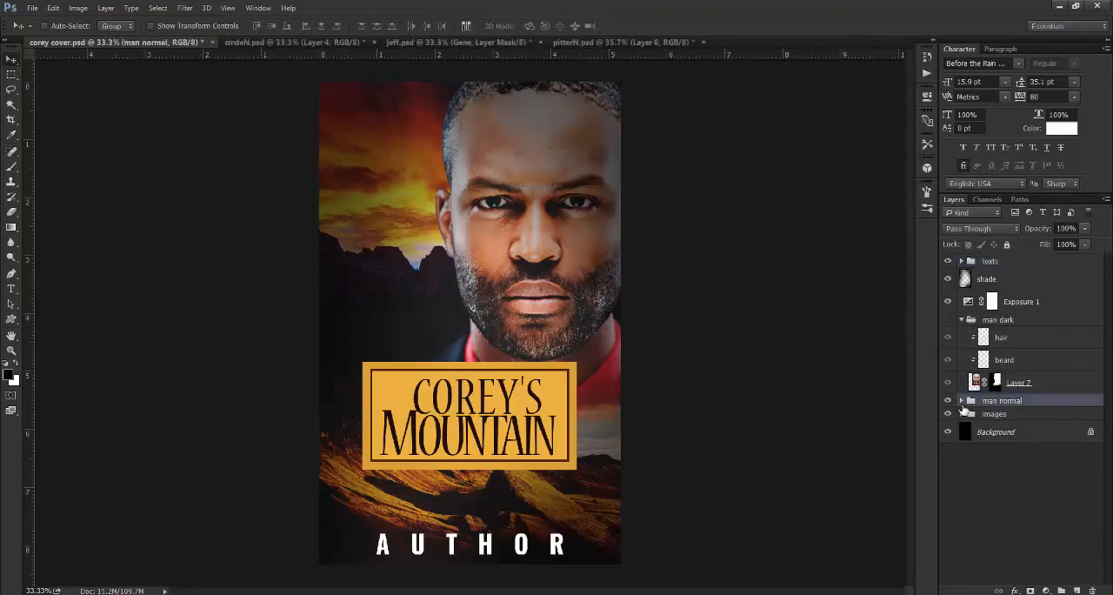
click(961, 401)
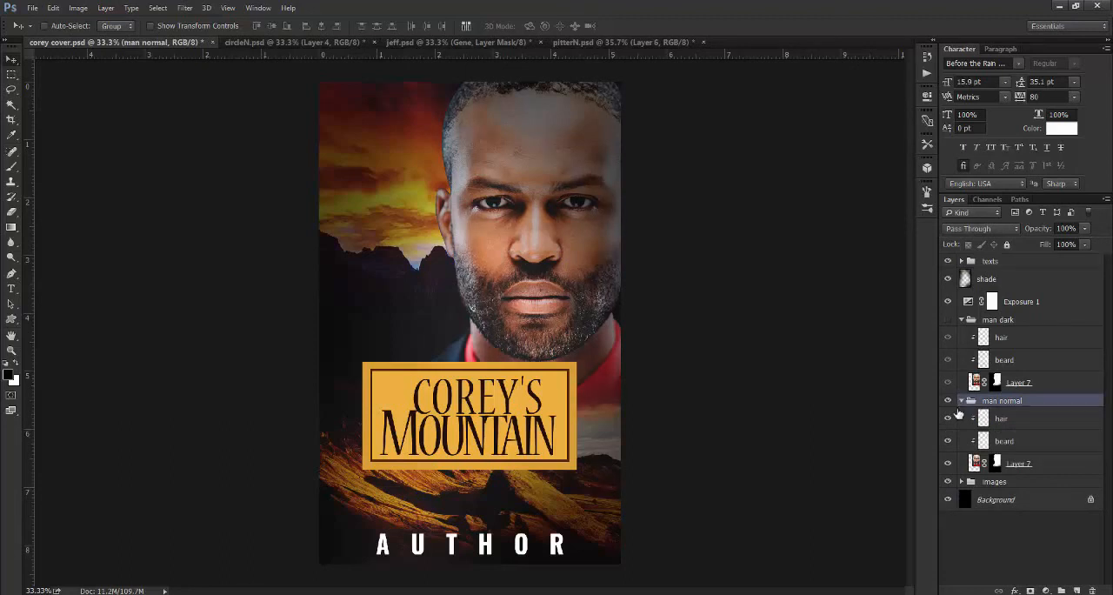
click(947, 419)
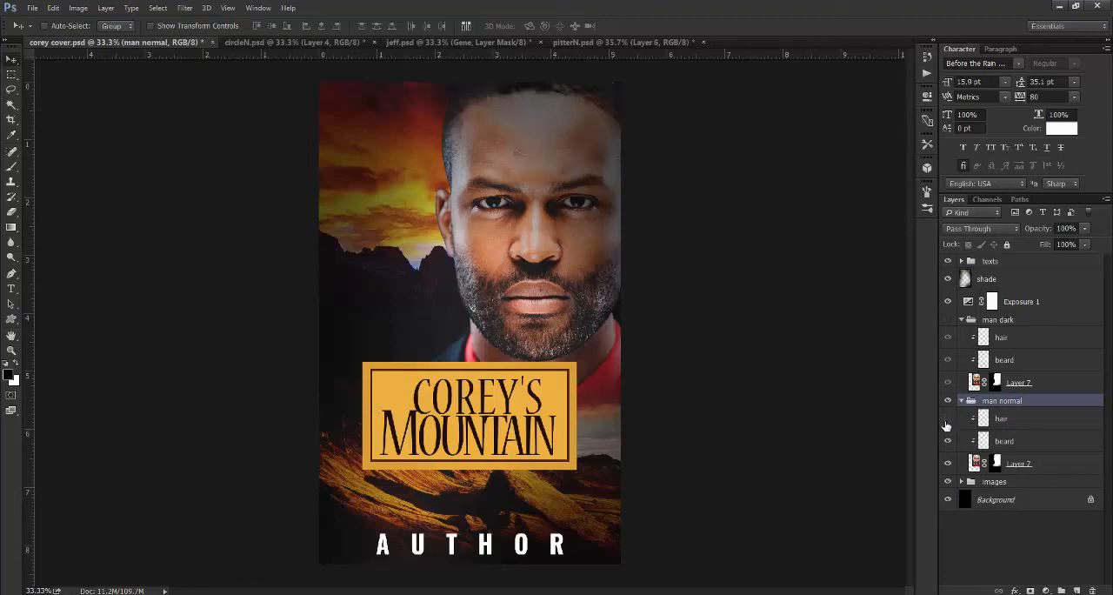
- Toggle the beard layer of the man normal group off and on repeatedly to compare the beard with and without it
click(947, 441)
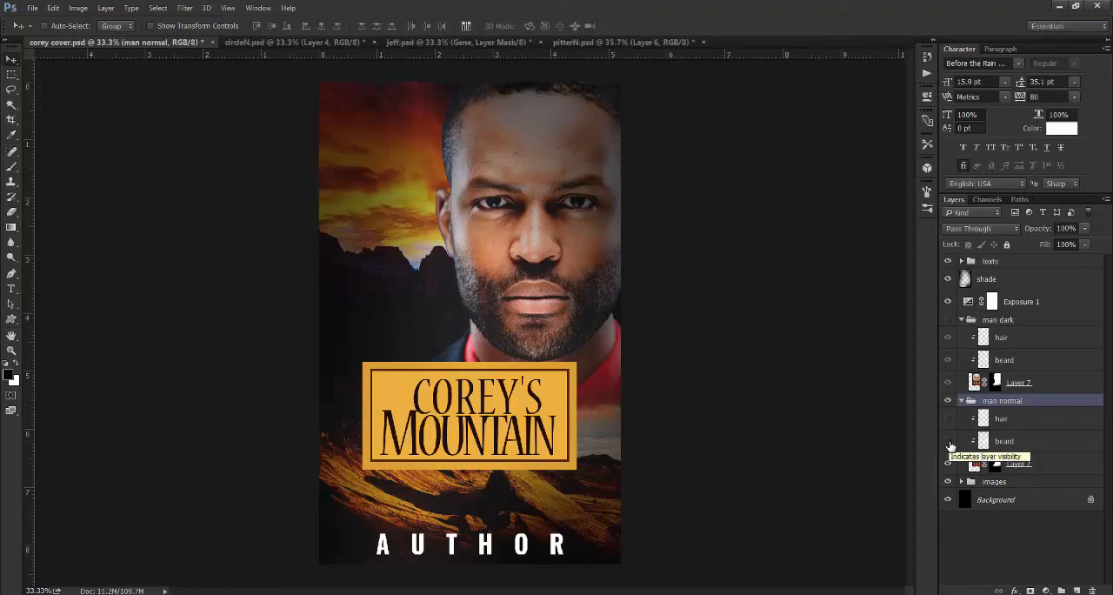
click(948, 442)
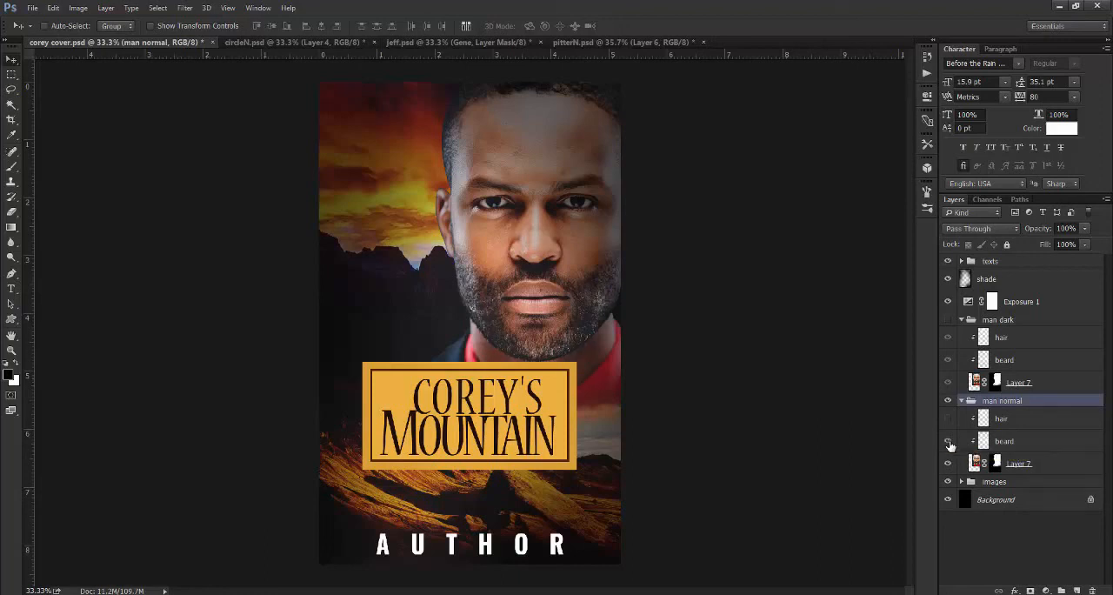
click(950, 443)
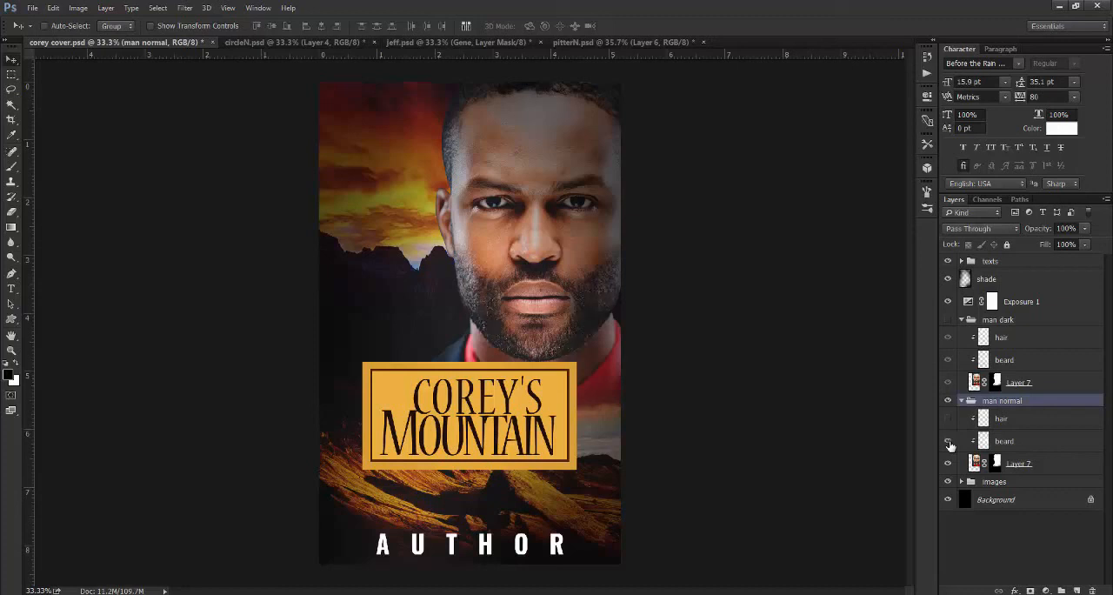
click(950, 444)
click(950, 444)
click(950, 443)
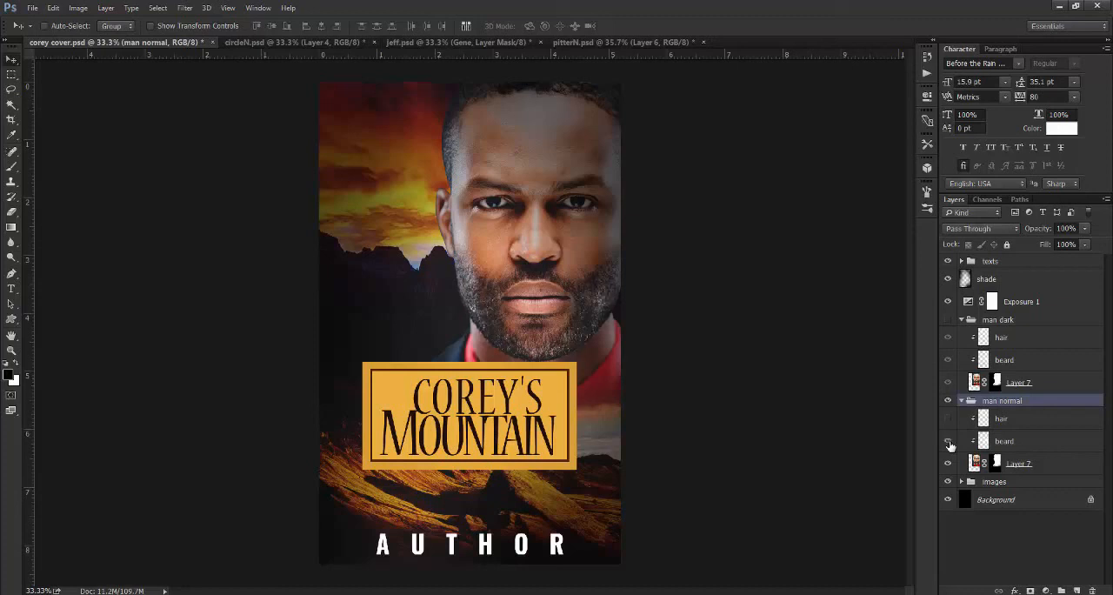
click(950, 443)
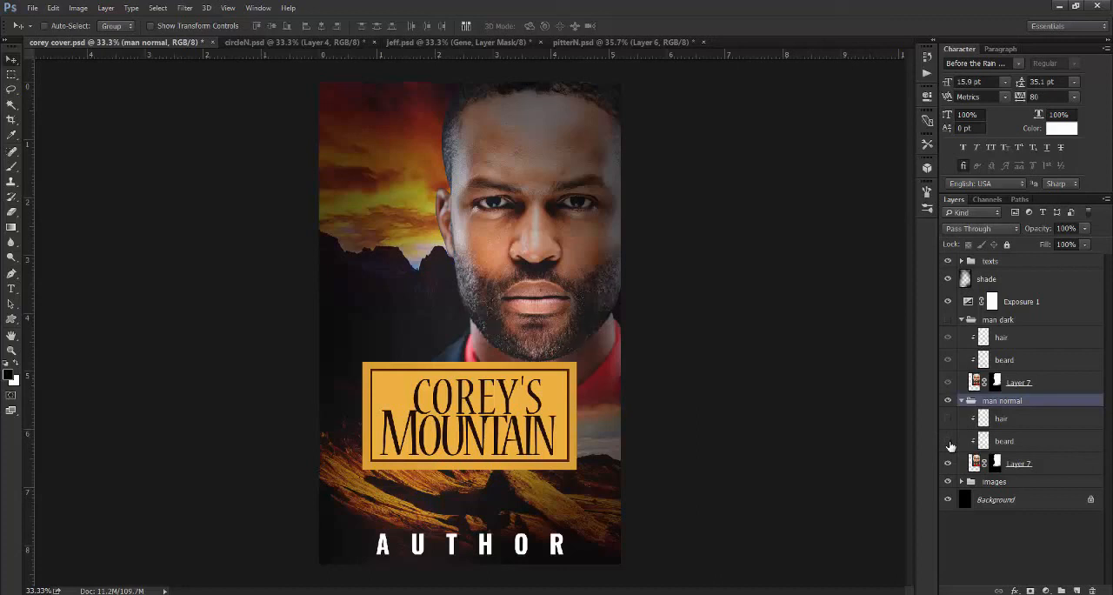
click(950, 444)
- Toggle the hair and beard layers of the man normal group once more to compare their separate effects
click(949, 420)
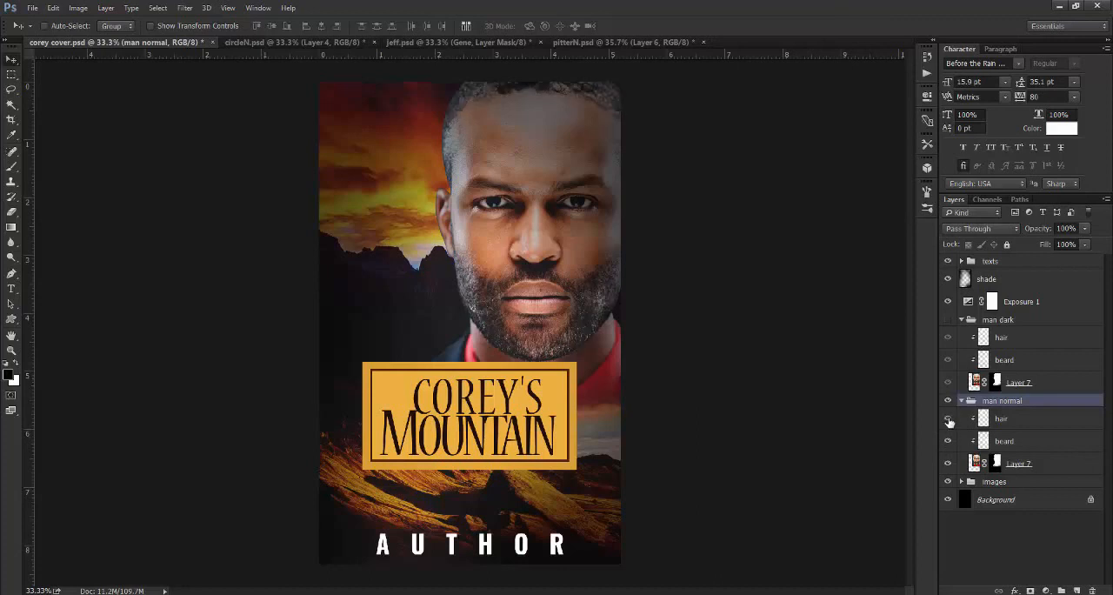
click(949, 420)
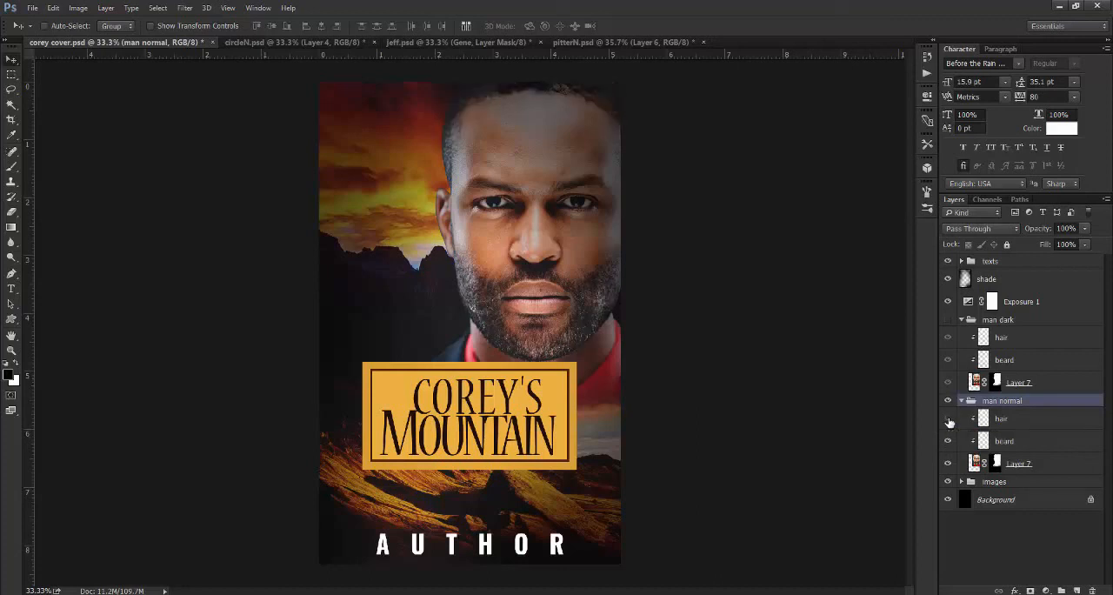
click(949, 444)
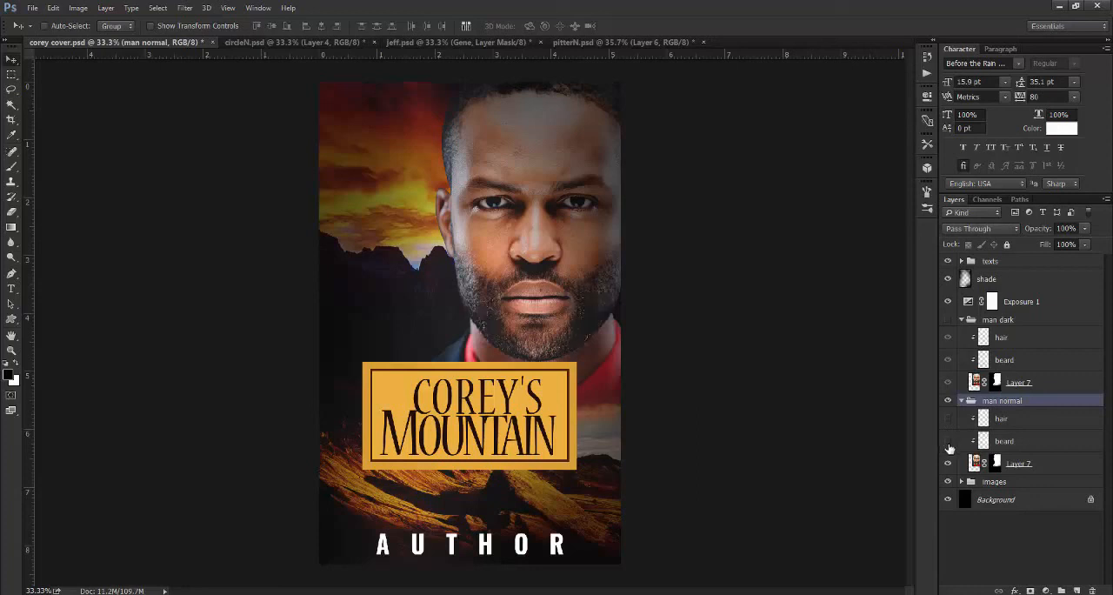
- Check the blend modes of the beard and hair layers in the man normal group, and make the hair layer visible again
click(1003, 441)
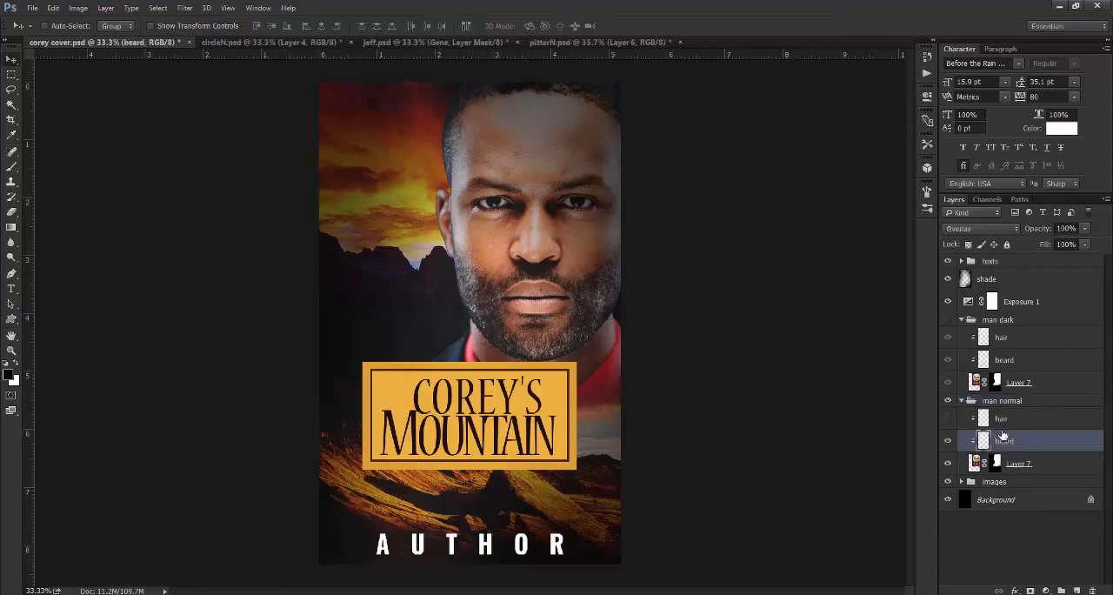
click(1003, 420)
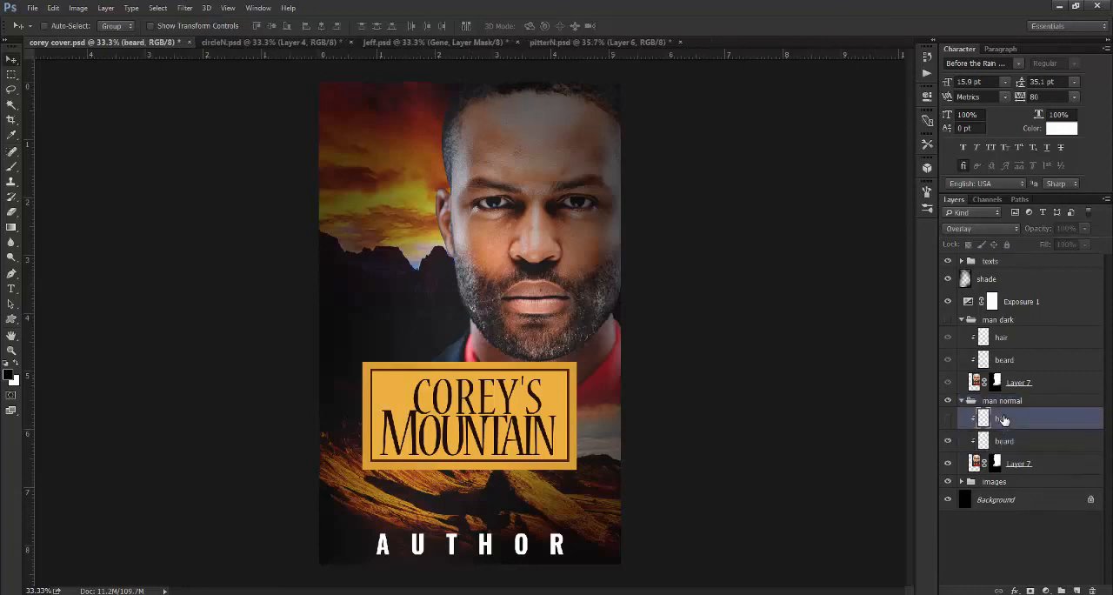
click(949, 420)
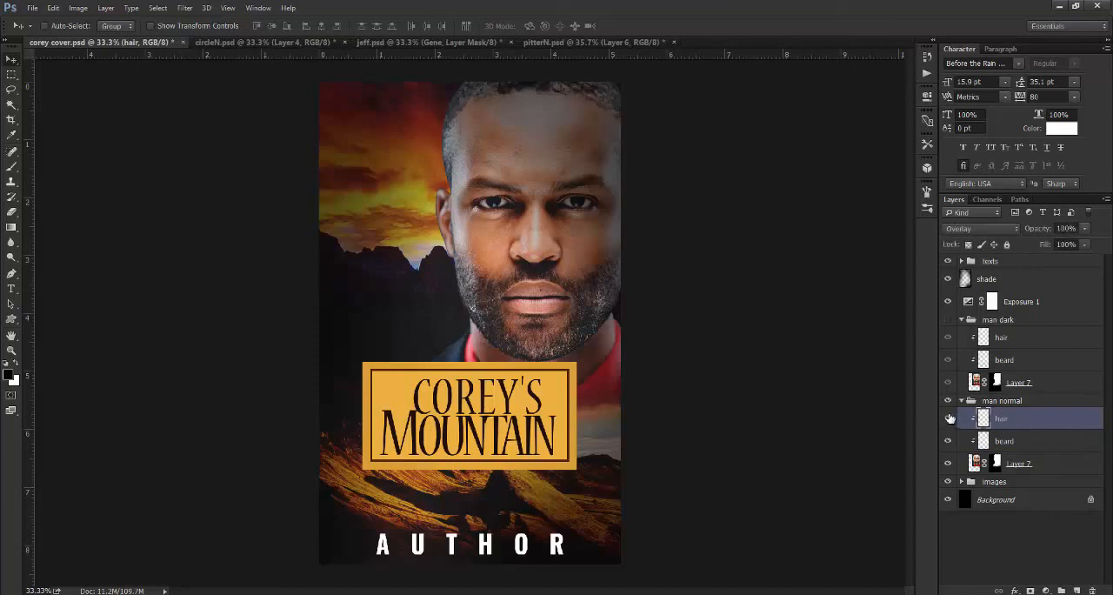
- Collapse the man normal group, make the man dark group visible again and collapse it too
click(970, 402)
click(961, 401)
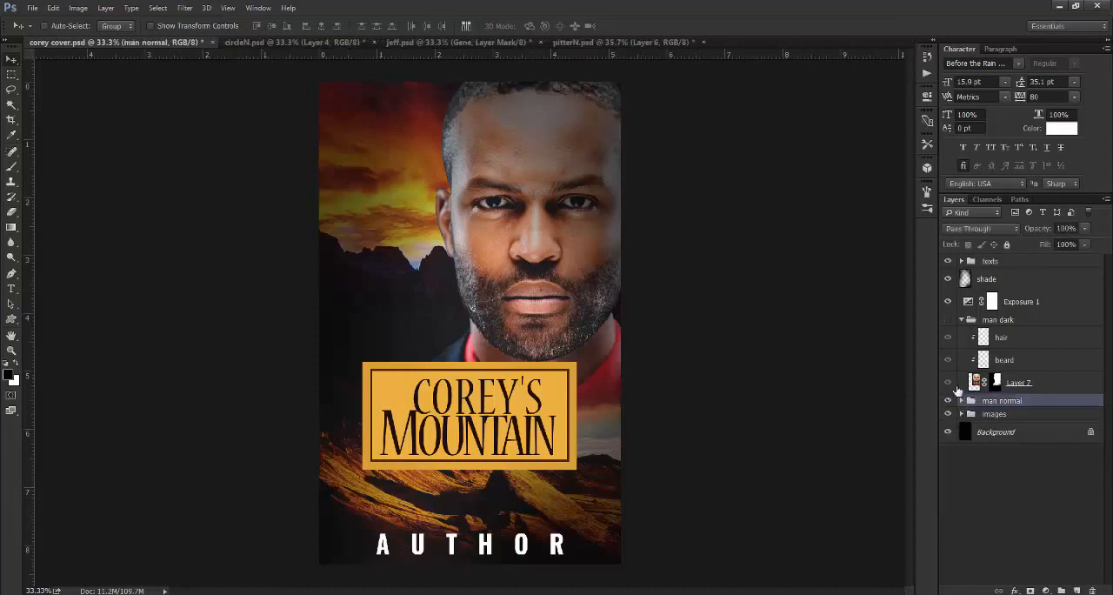
click(947, 319)
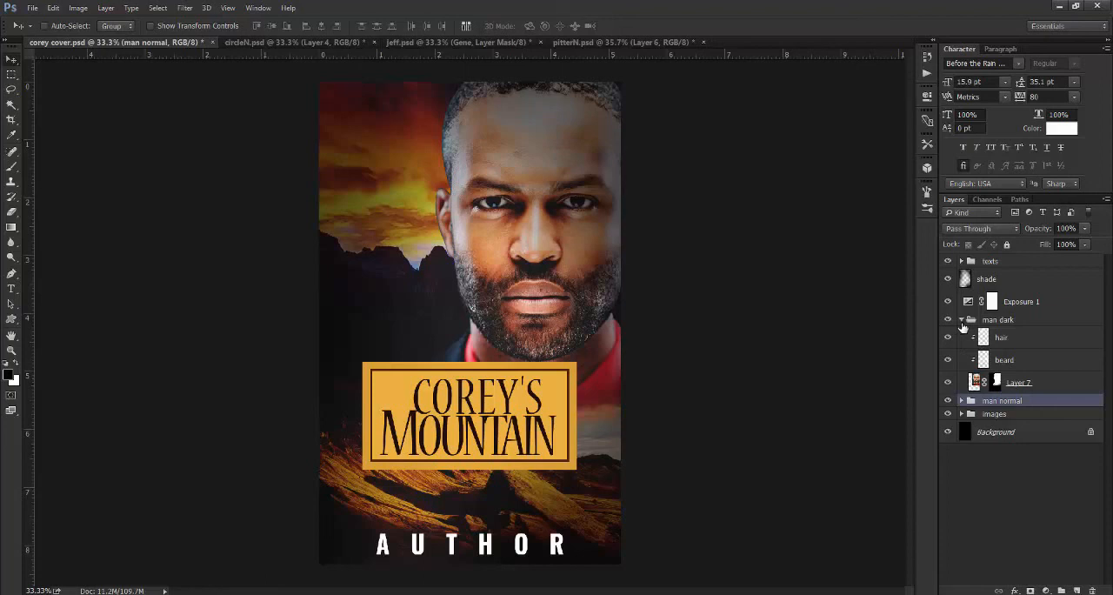
click(961, 321)
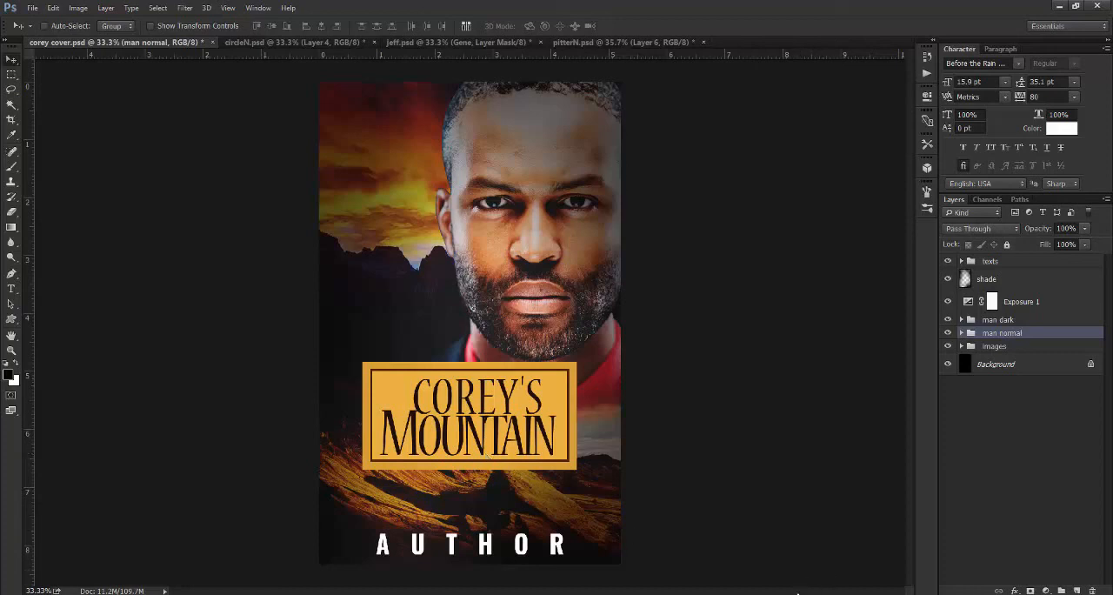
click(1008, 594)
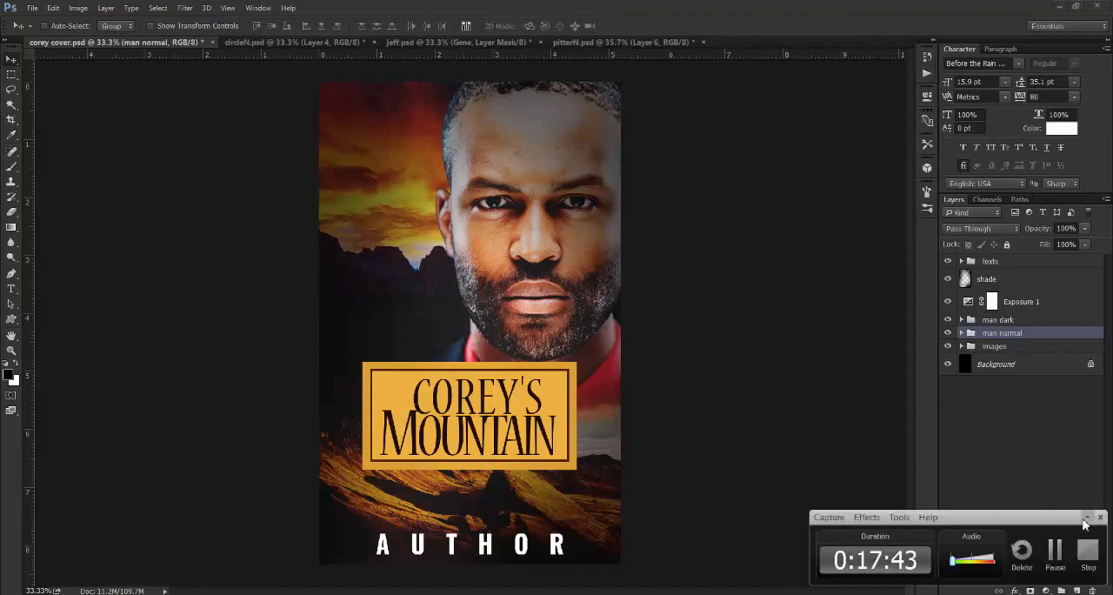